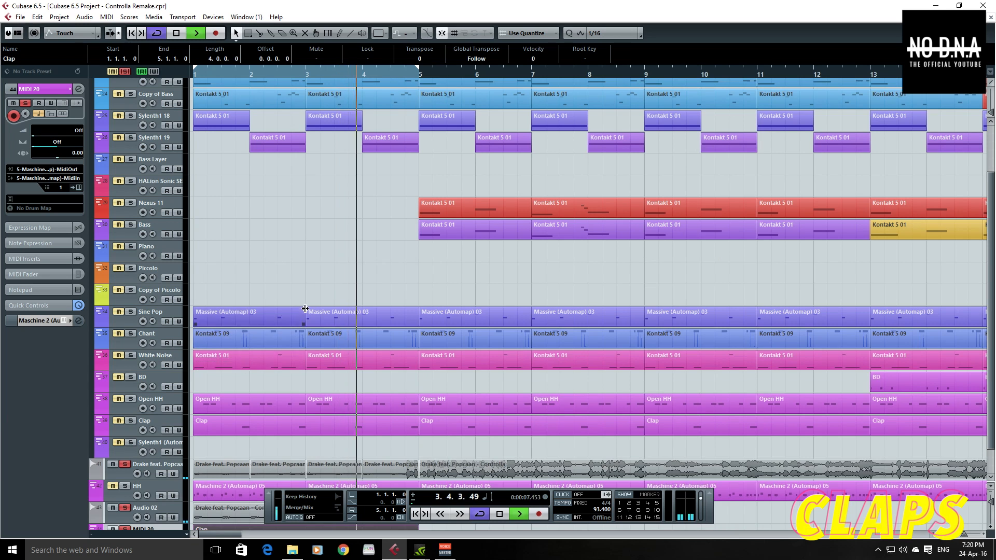
- Collapse the Work Synths folder track to hide the tracks inside it
scroll(209, 206, "up", 3)
scroll(259, 234, "down", 5)
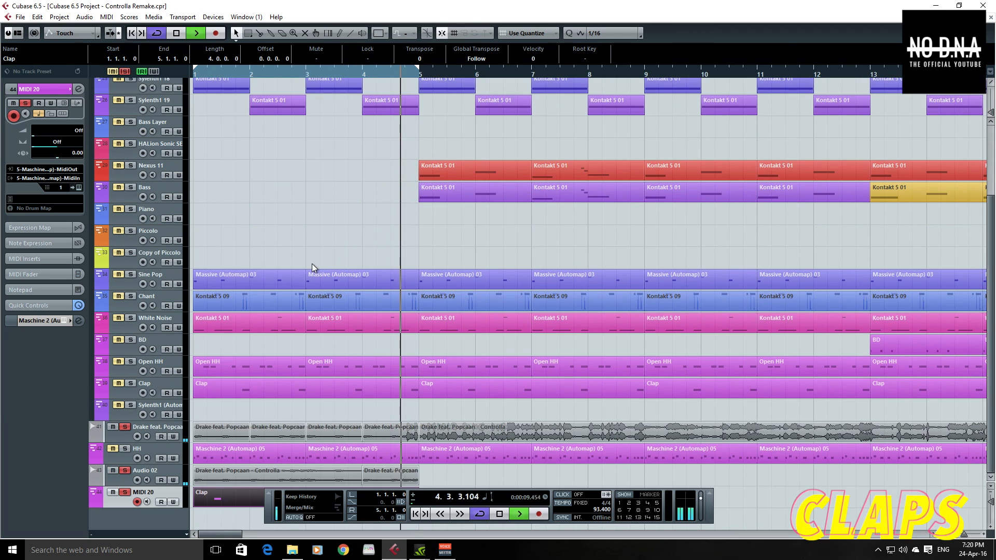
scroll(218, 218, "up", 5)
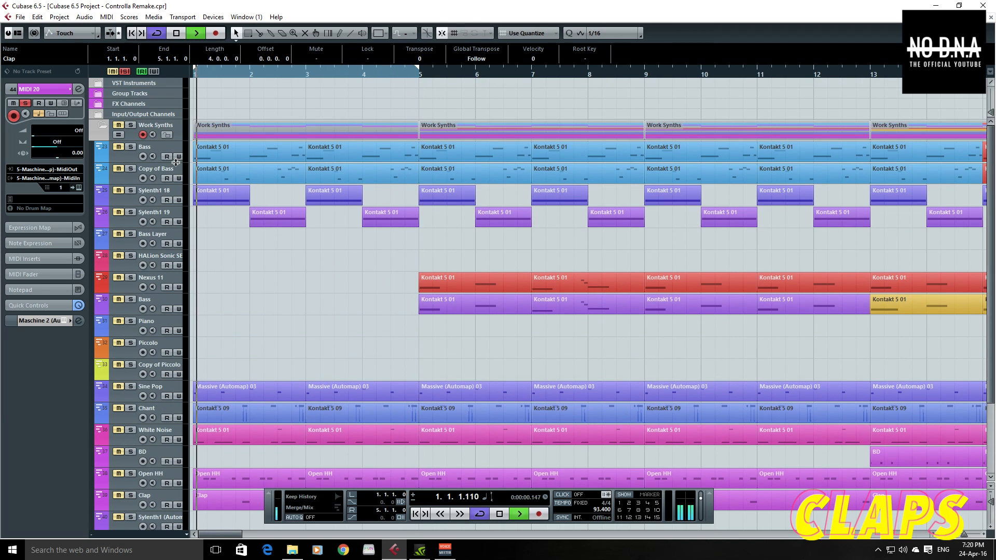
left_click(99, 115)
left_click(99, 115)
left_click(101, 126)
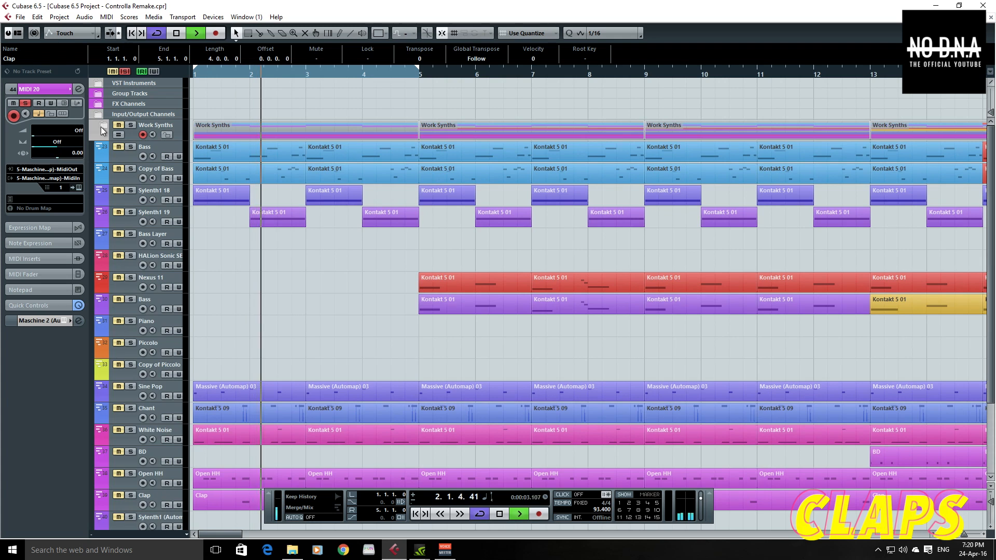
- Delete the last E3 note at the end of bar 4 in the first Clap part on the MIDI 20 track
double_click(311, 215)
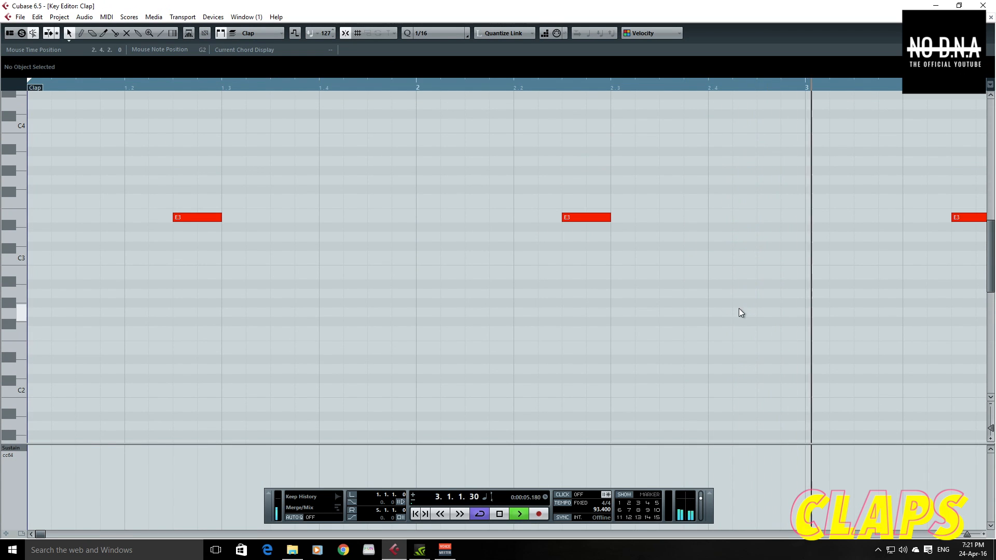
left_click(942, 535)
left_click_drag(967, 534, 966, 534)
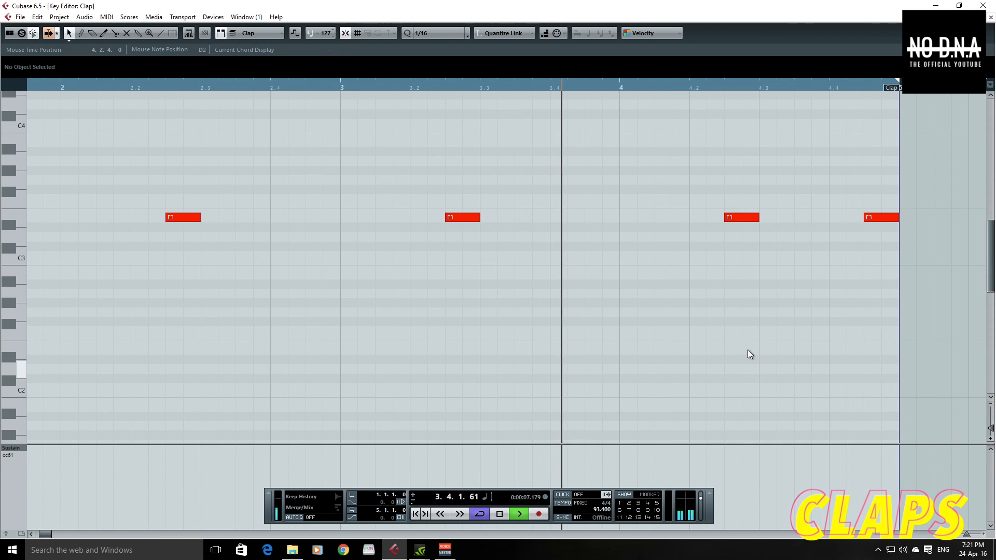
left_click(879, 217)
key("Delete")
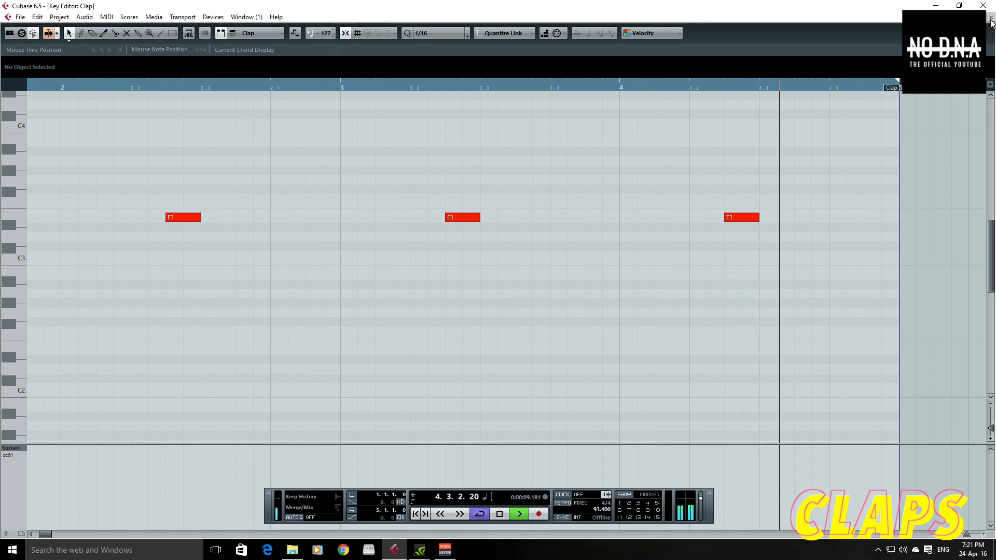
left_click(990, 18)
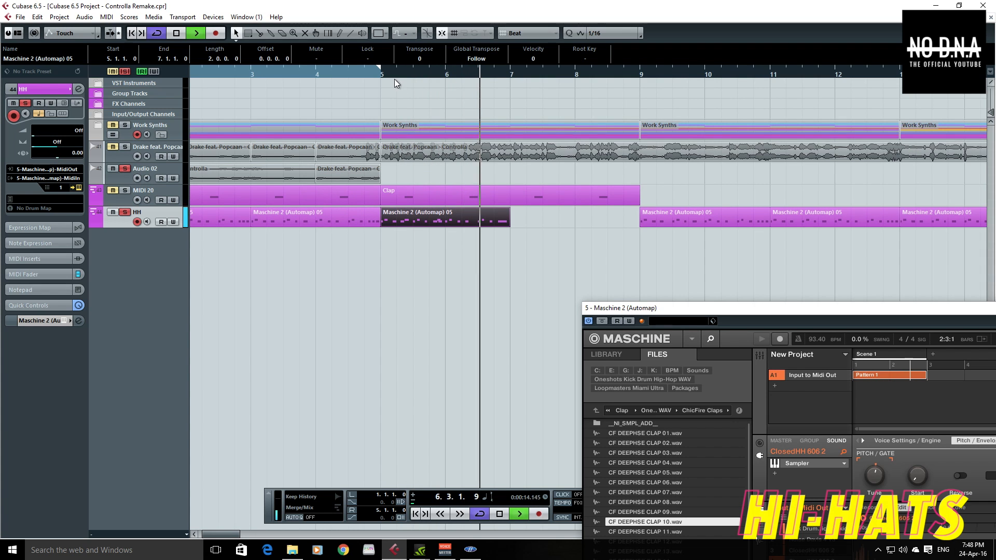
- Solo the Drake feat. Popcaan reference audio track and play the section from bar 5
key("space")
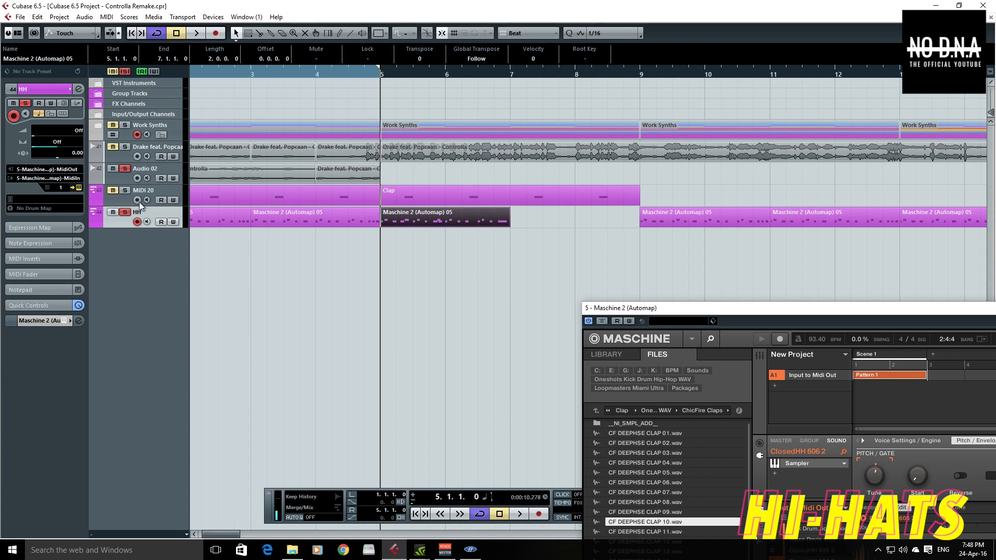
left_click(125, 148)
key("space")
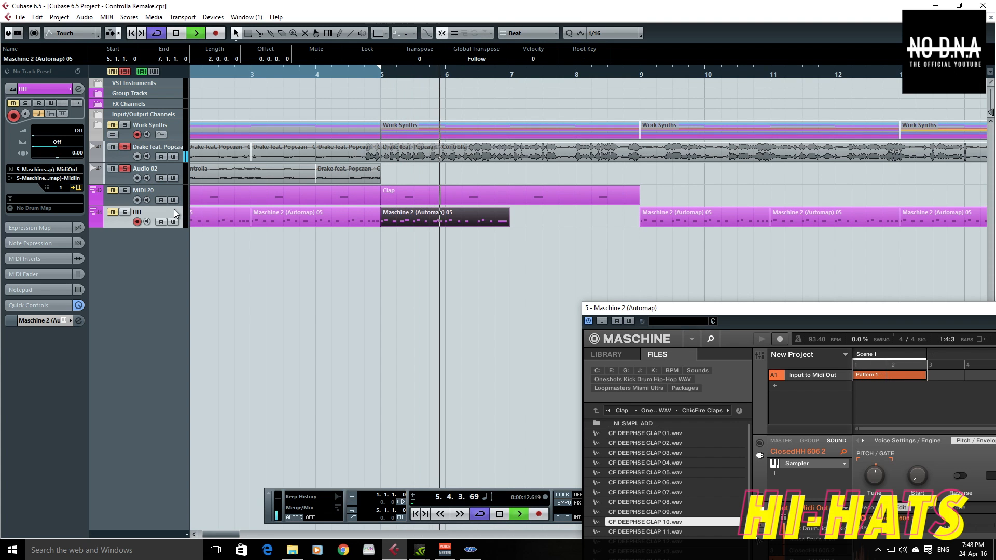
- Solo the HH track and copy the ClosedHH 606 2 sound from Maschine slot 3 into the empty slot 7
left_click_drag(717, 307, 645, 114)
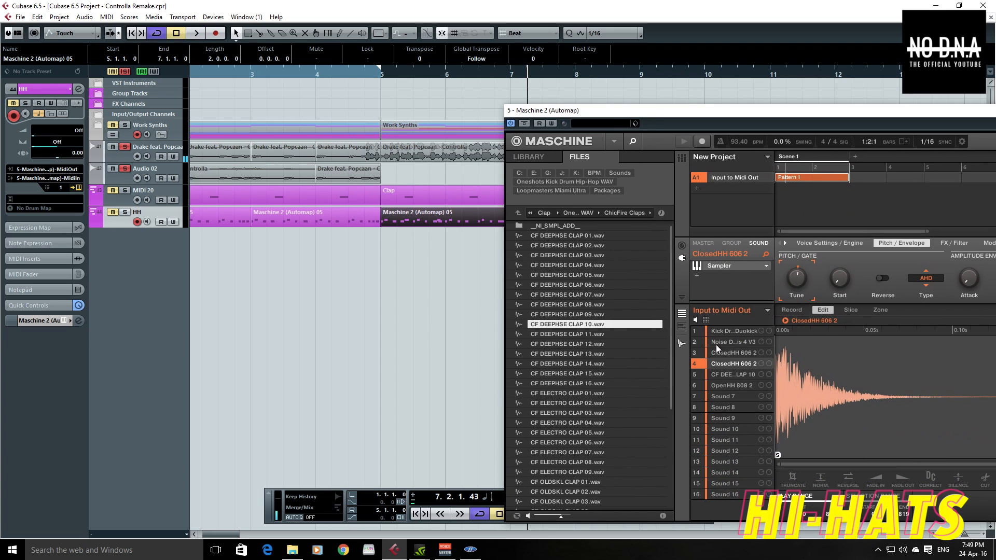
left_click(126, 212)
left_click(735, 352)
right_click(737, 351)
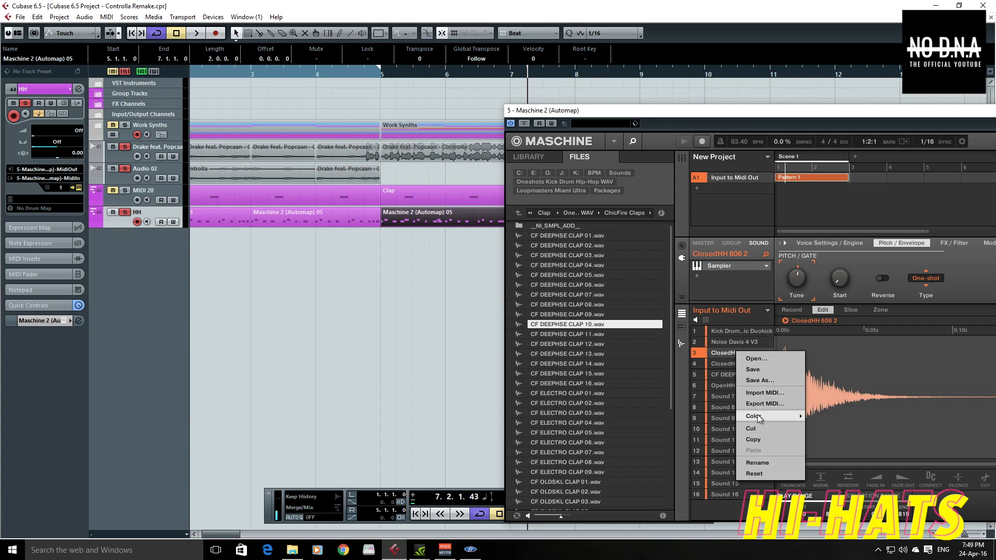
key("Escape")
left_click(731, 397)
right_click(731, 396)
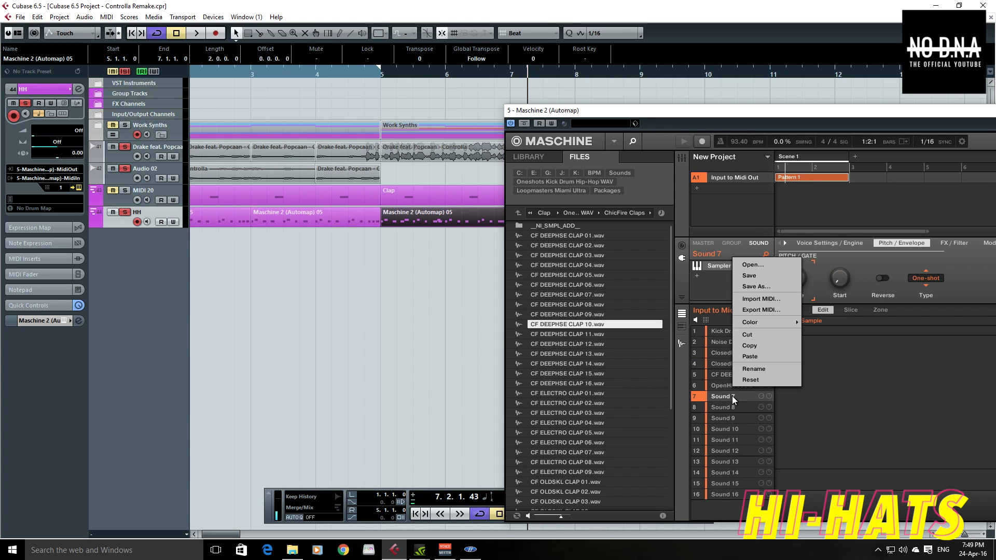
left_click(757, 355)
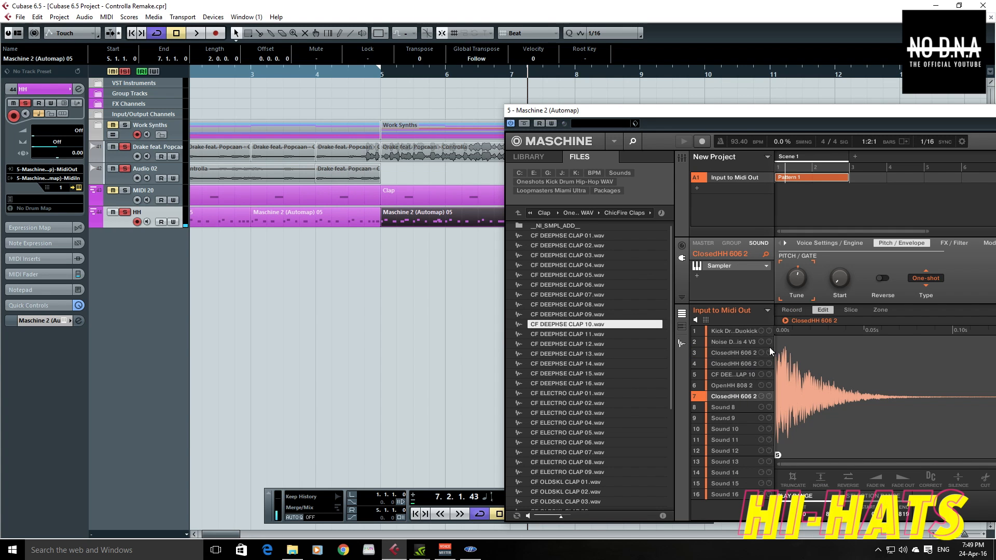
- Play the hi-hat part from the middle of bar 5 to listen to the pattern
left_click(414, 73)
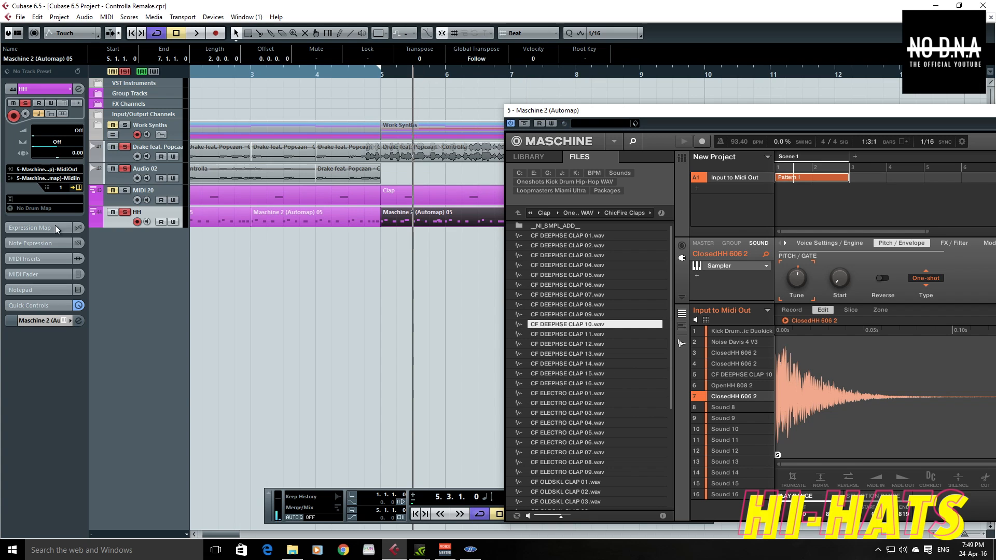
key("space")
mouse_move(804, 276)
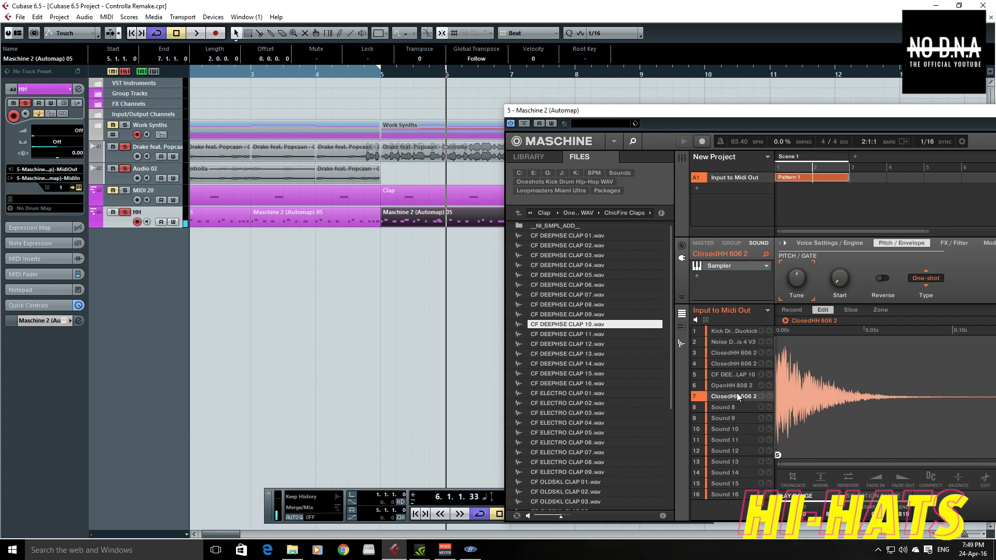
- Move the two rapid D3 note rolls in the HH part at bar 5 up to F#3
double_click(454, 221)
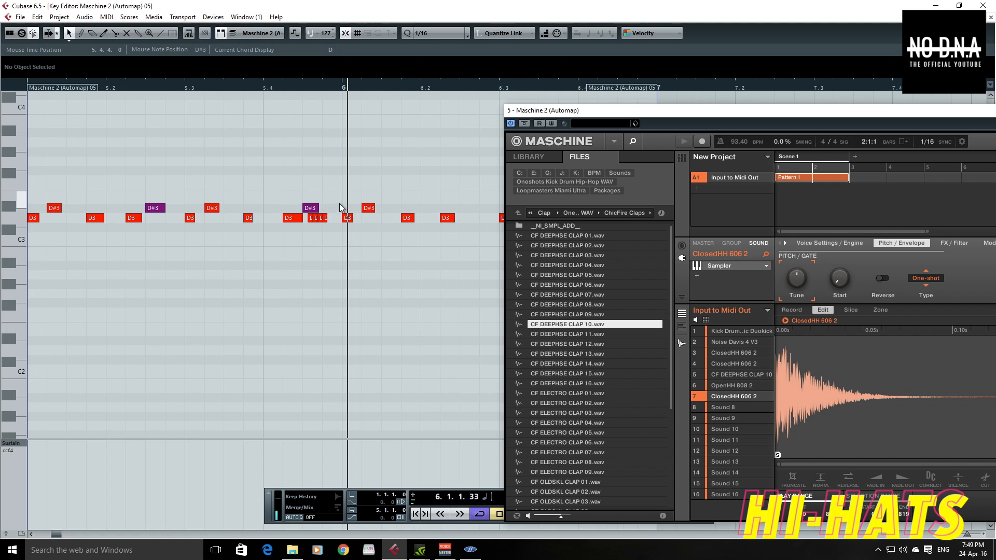
left_click_drag(545, 114, 606, 266)
left_click_drag(662, 213, 591, 231)
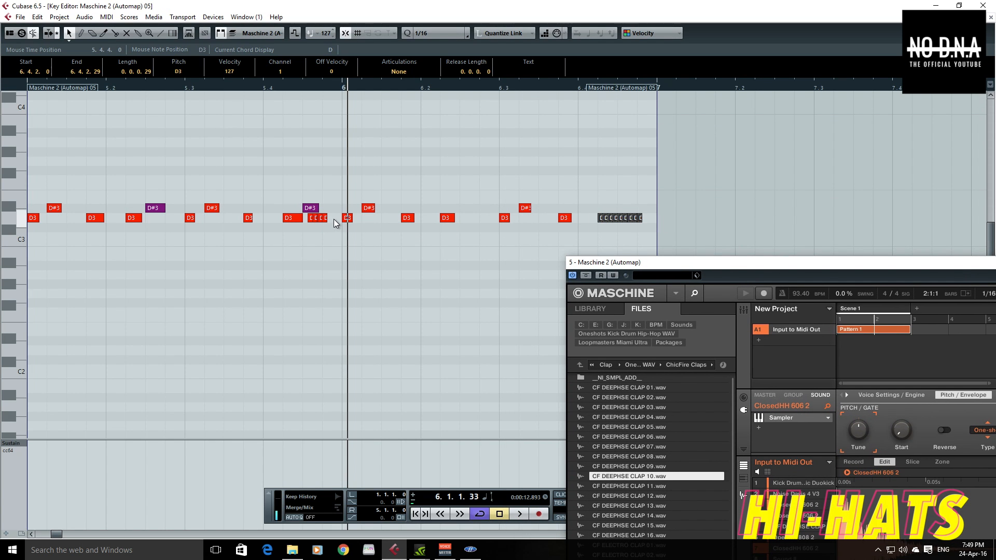
key("Up")
key("Up")
key("Up")
key("Up")
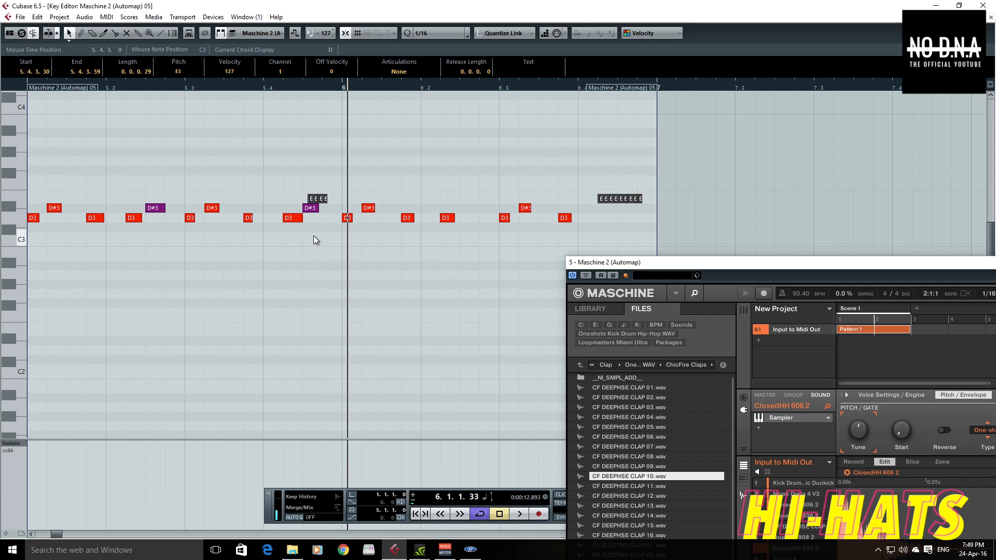
- Play back the HH part in the key editor to check the moved rolls, and close the editor
left_click_drag(261, 87, 267, 265)
key("space")
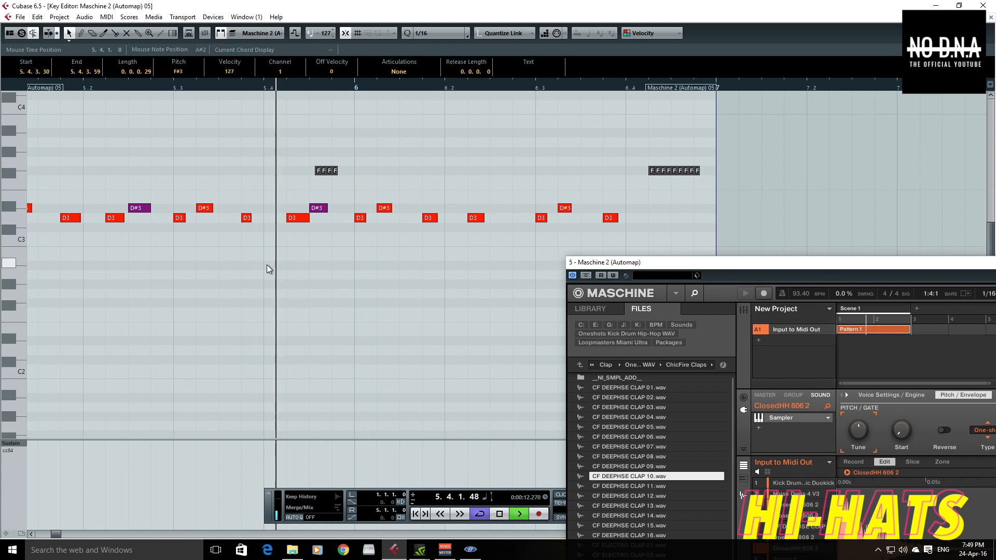
left_click(135, 144)
scroll(119, 142, "left", 2)
left_click_drag(158, 88, 70, 98)
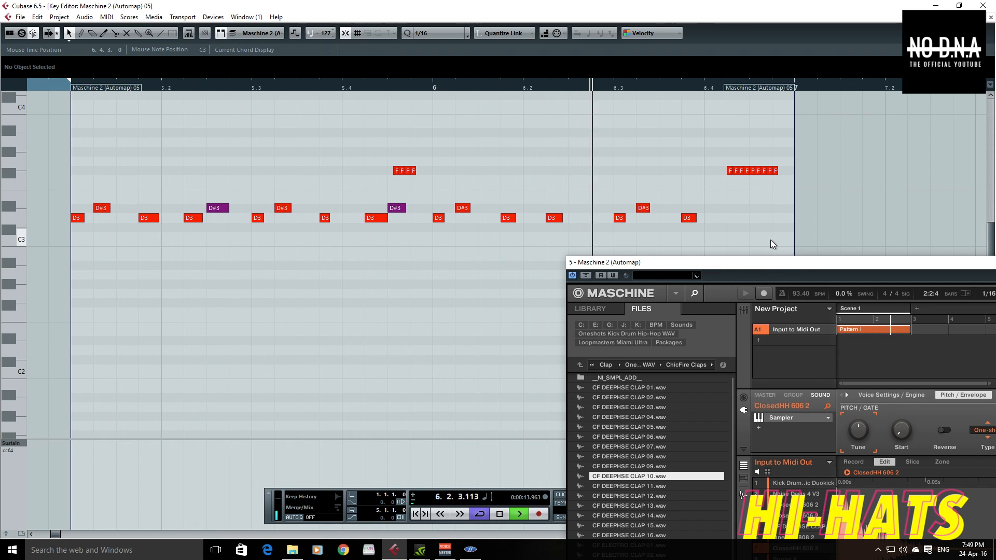
left_click(991, 18)
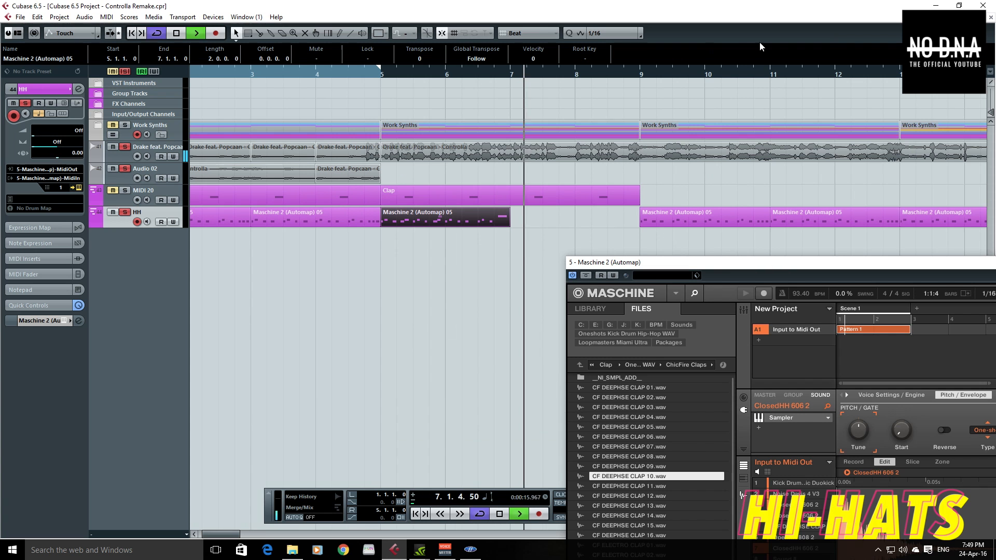
- Unsolo the HH track and listen to the reference track from bar 5
left_click(384, 76)
key("space")
left_click(127, 214)
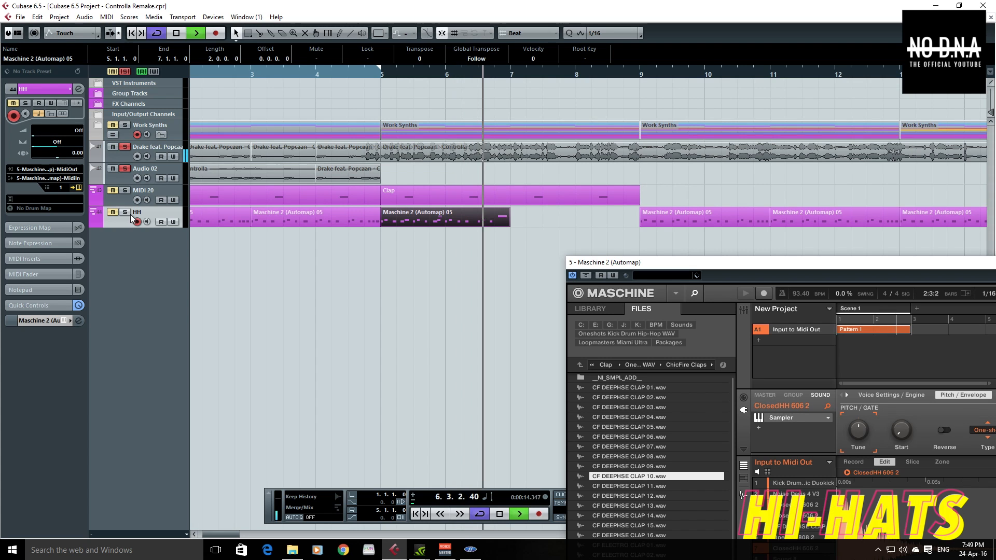
left_click(384, 74)
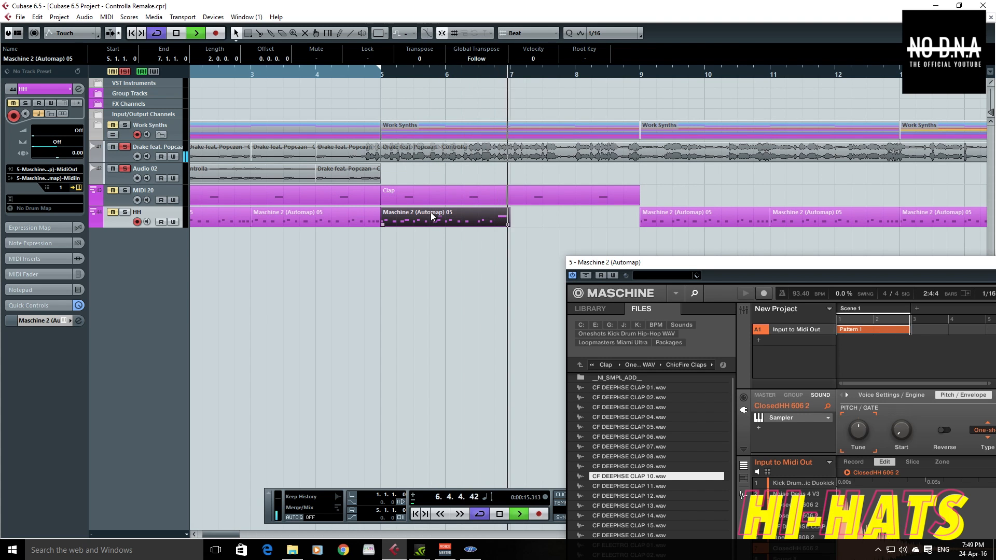
left_click(383, 74)
key("space")
- Review the HH part's notes and compare the ClosedHH 606 2 sounds in Maschine slots 3 and 4
double_click(427, 214)
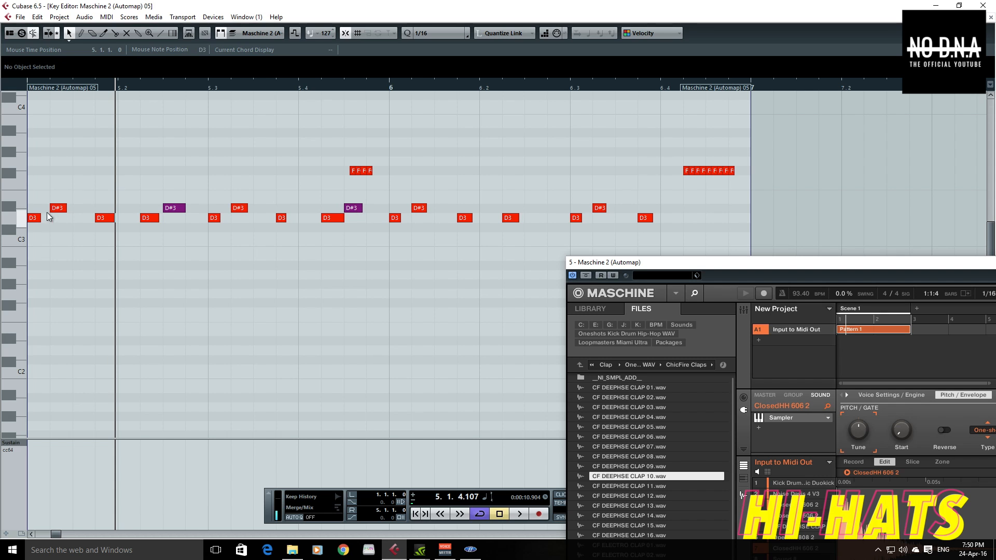
left_click_drag(753, 262, 592, 94)
left_click(636, 345)
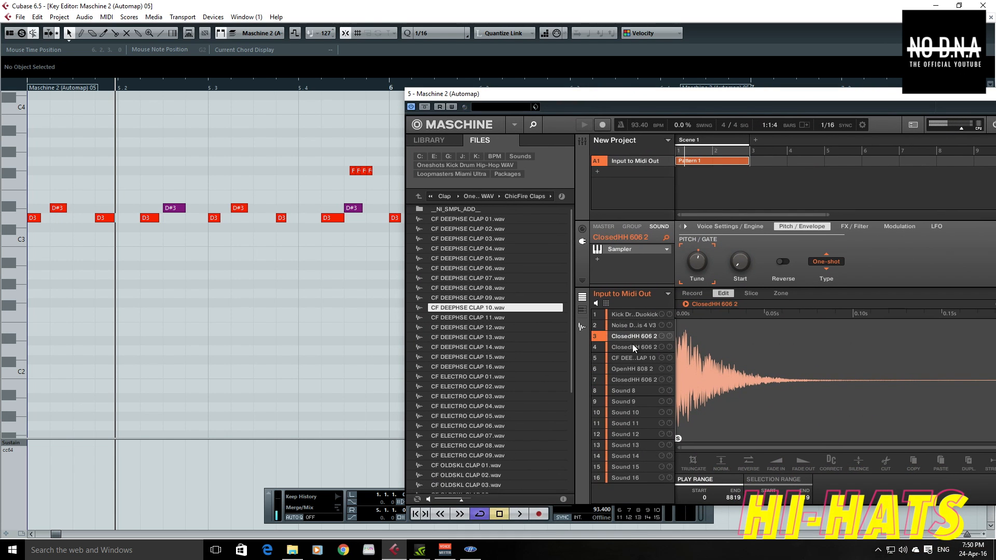
left_click(991, 18)
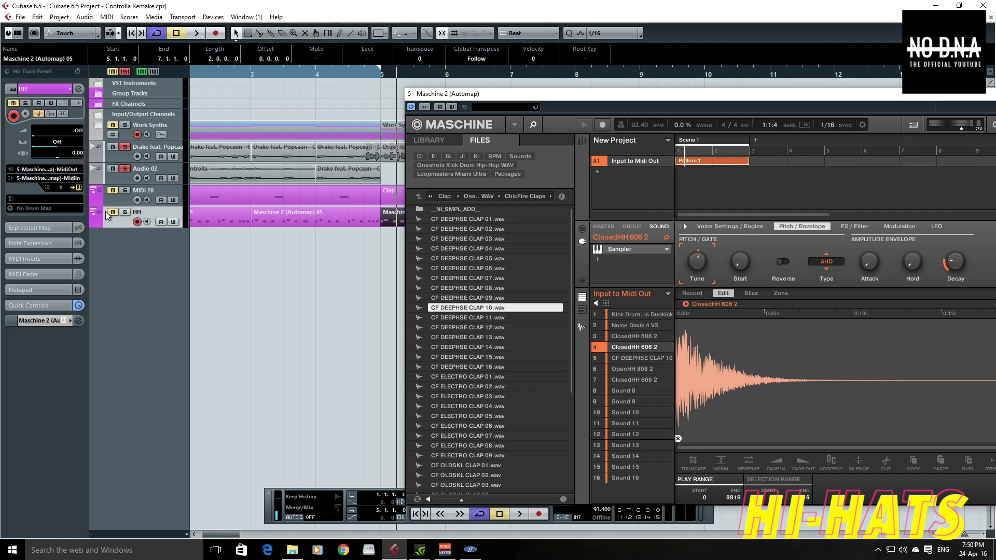
left_click(639, 338)
left_click(639, 347)
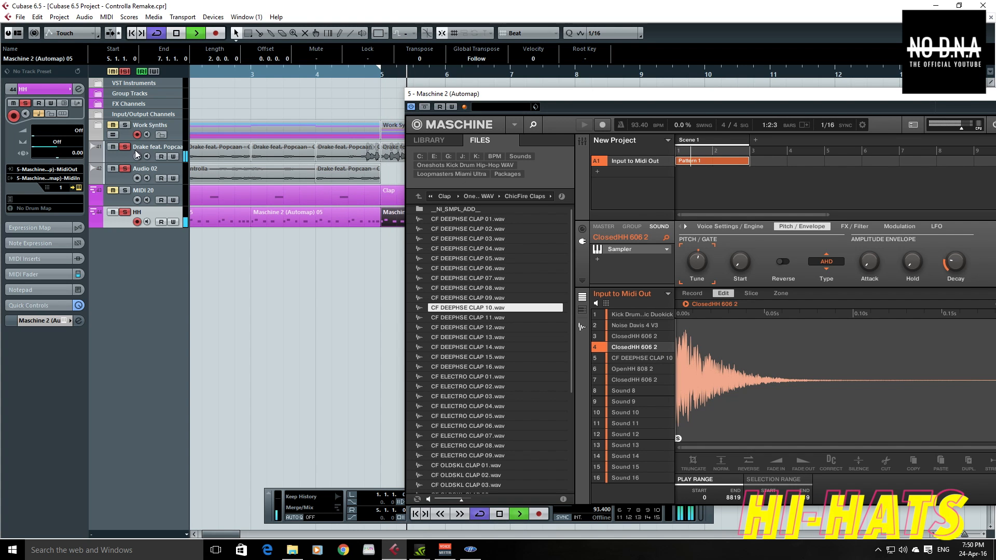
- Play the hi-hat part together with the reference track from bar 5, keeping the arrangement uncovered
left_click_drag(463, 99, 623, 155)
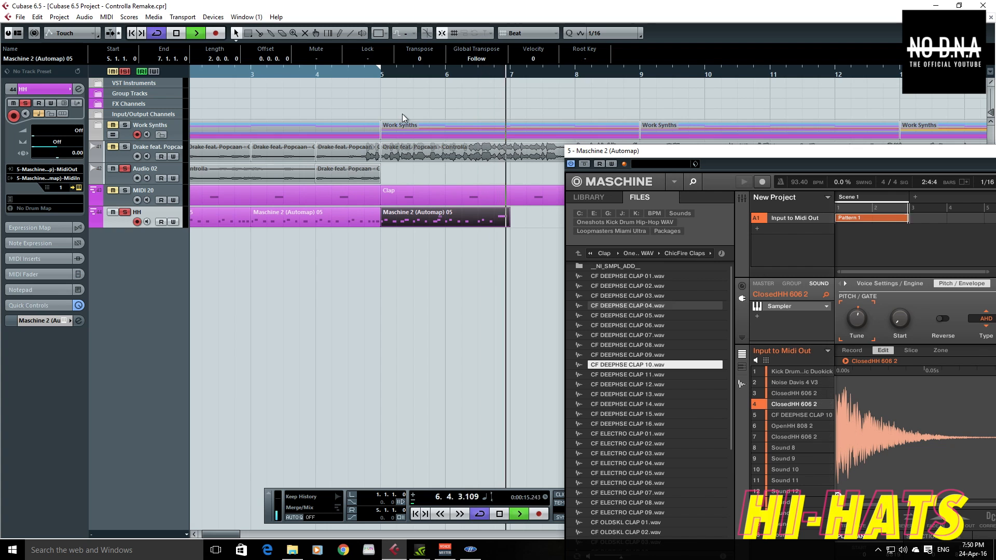
left_click(382, 82)
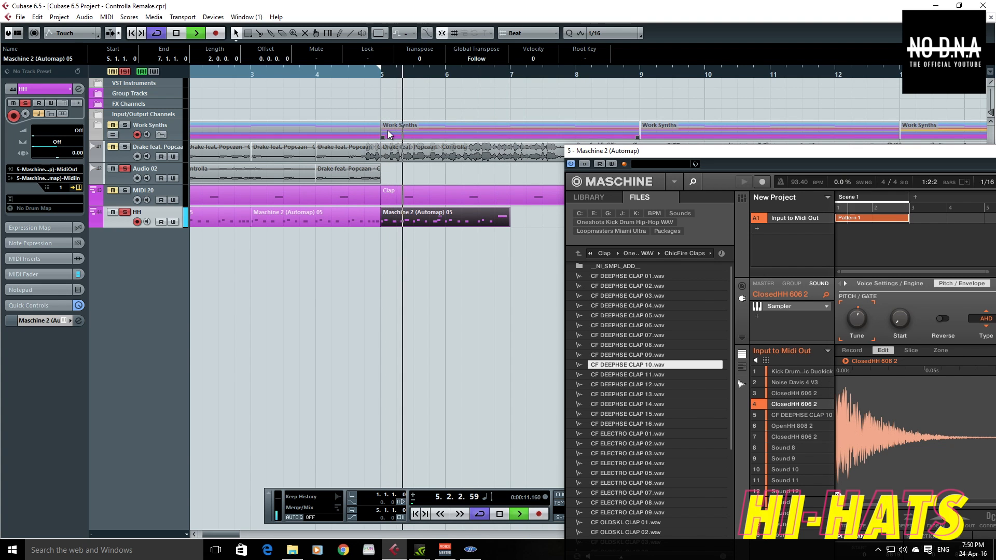
left_click(429, 214)
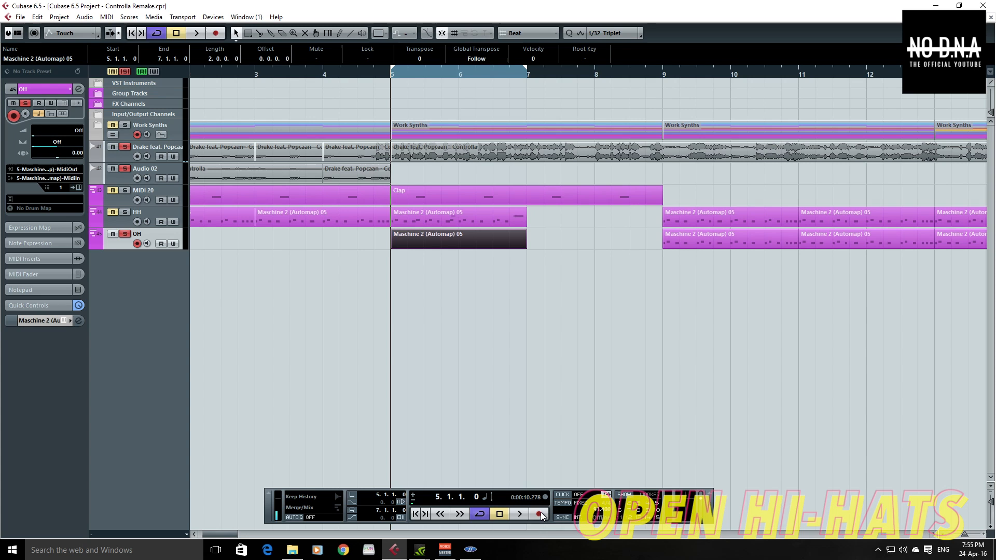
- Record an open hi-hat pattern on the OH track between bars 5 and 7
left_click(539, 514)
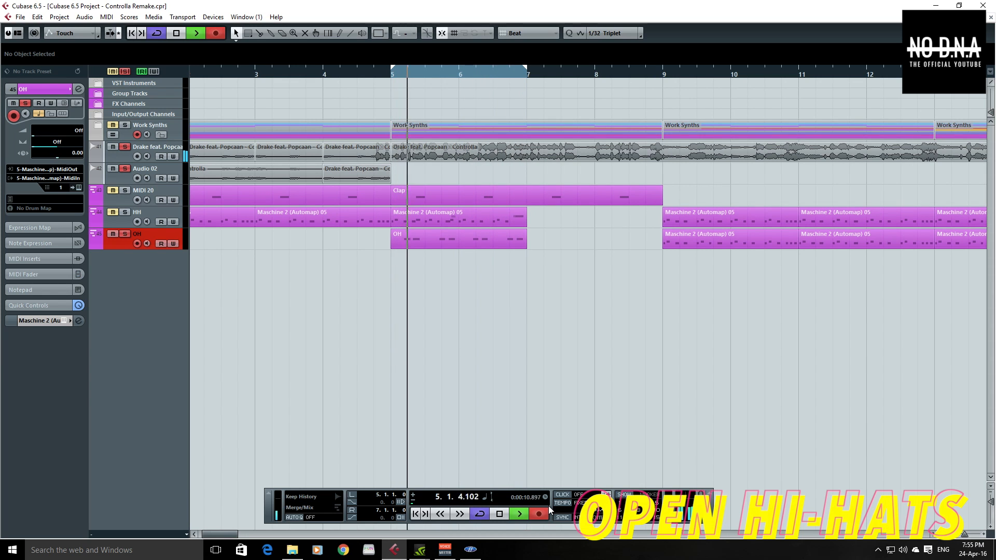
left_click(519, 513)
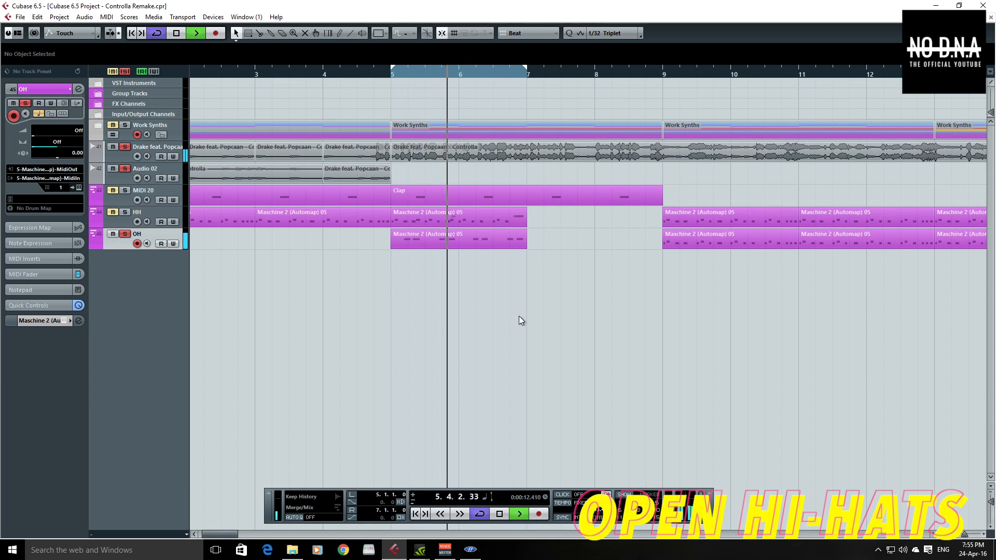
- Quantize all the F3 notes in the recorded OH part to a 1/16 grid
double_click(486, 238)
key("ctrl+a")
left_click(423, 34)
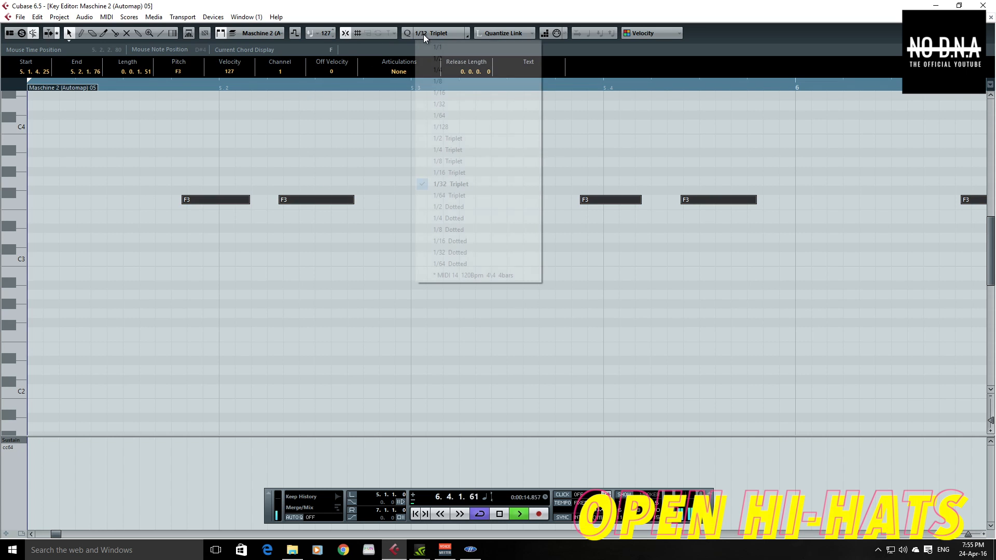
left_click(424, 94)
left_click(47, 72)
type("0")
key("Return")
key("q")
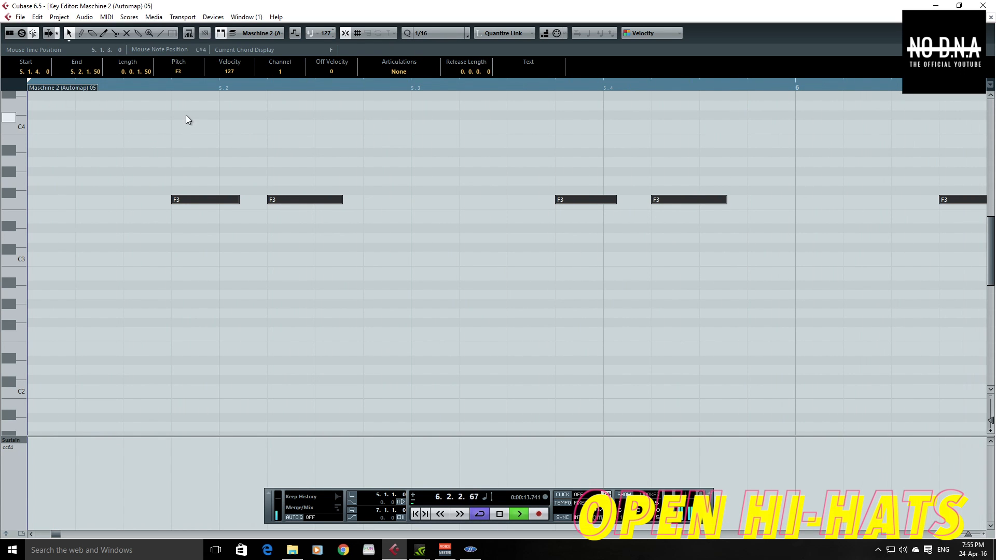
- Fix all the recorded F3 notes in the OH part to one uniform length and extend them to 0.0.2.0
right_click(313, 159)
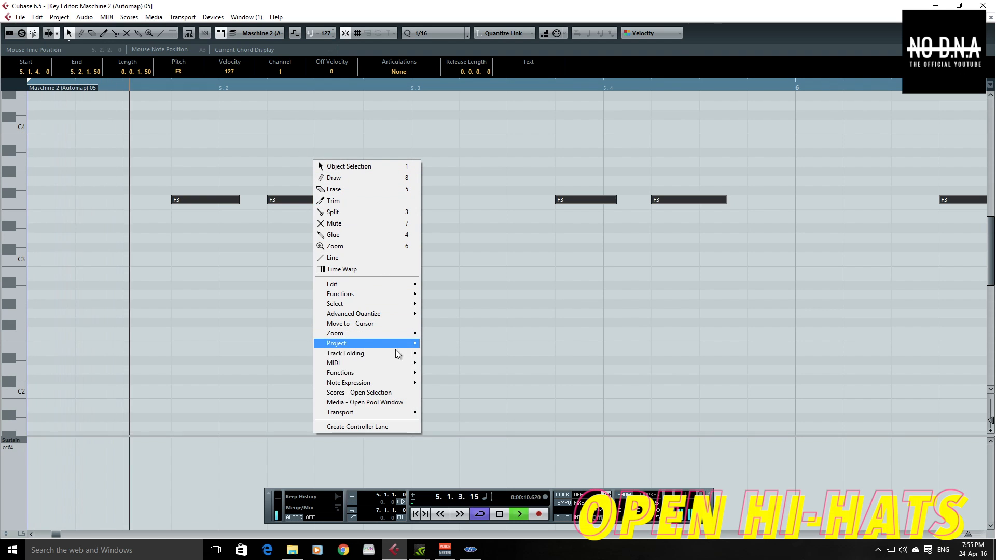
mouse_move(394, 372)
left_click(449, 388)
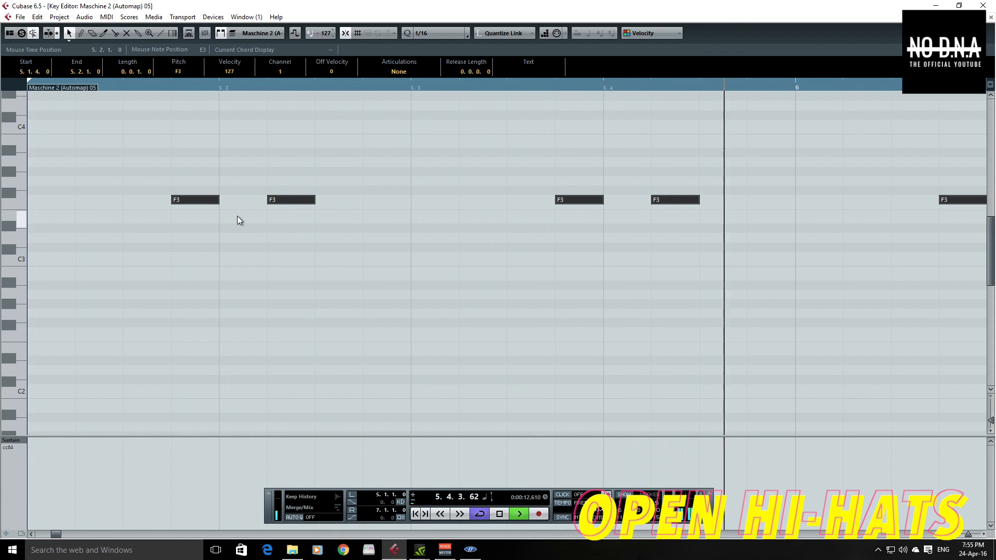
right_click(220, 171)
left_click(185, 168)
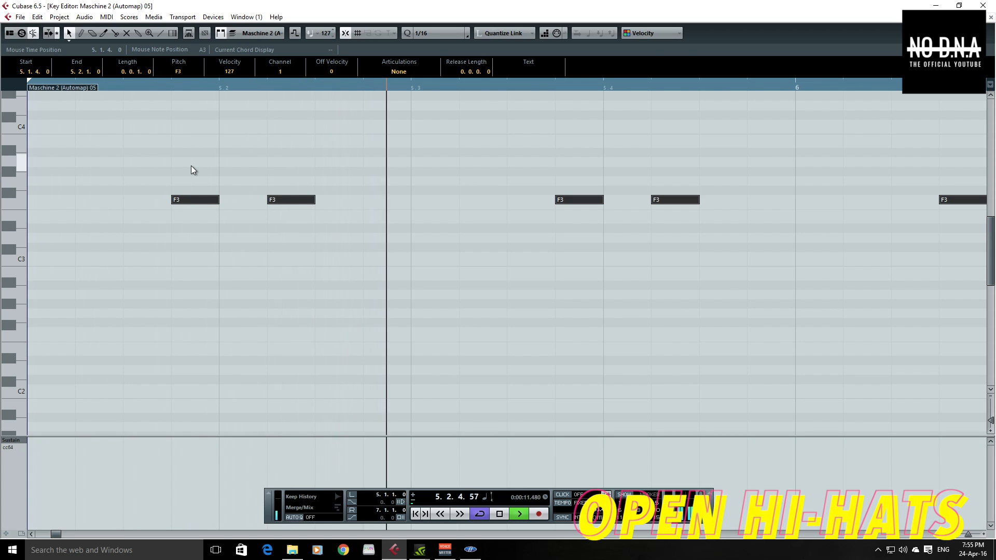
left_click_drag(218, 200, 267, 200)
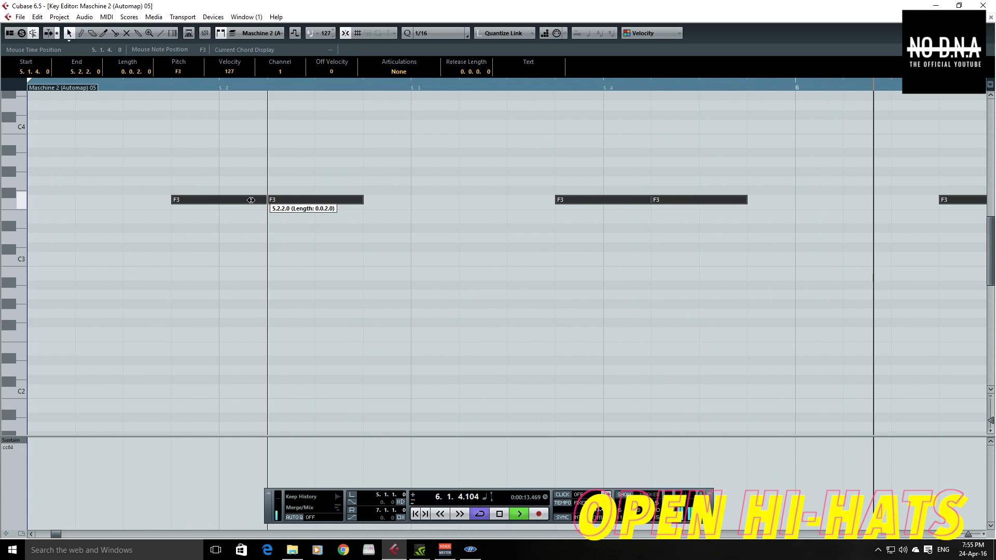
key("Return")
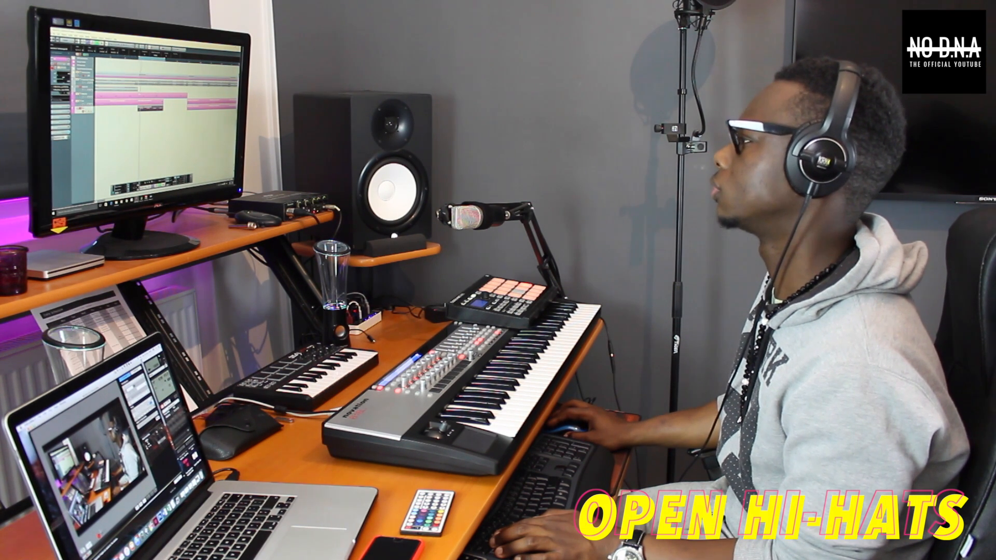
key("Return")
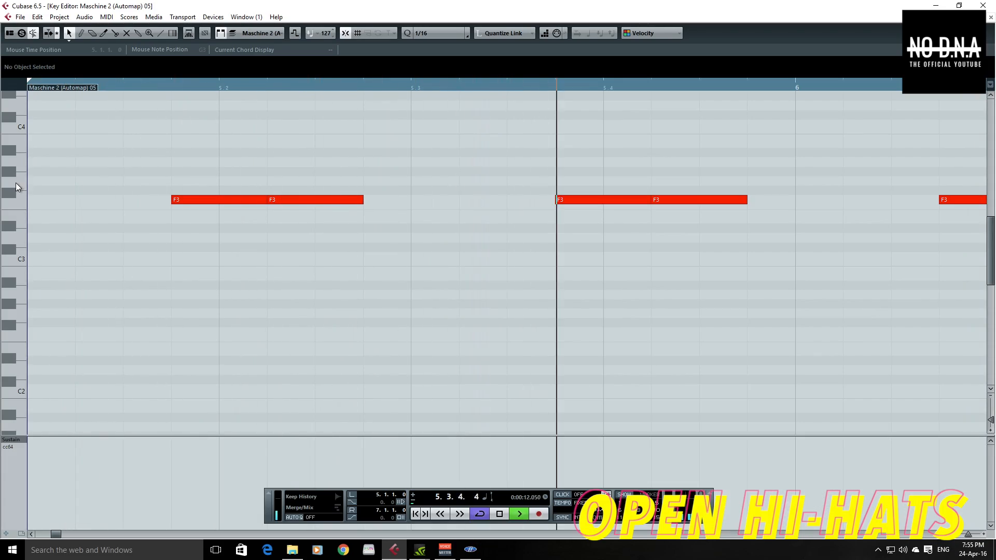
- Transpose all the F3 notes in the OH part up two semitones to G3
left_click_drag(182, 171, 667, 299)
left_click(657, 302)
key("ctrl+a")
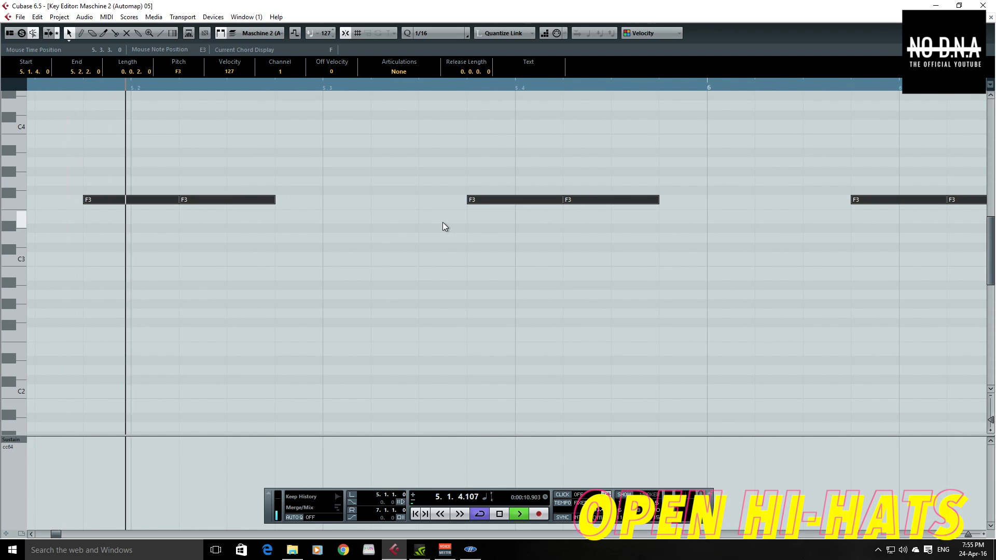
key("Up")
key("Up")
left_click(990, 18)
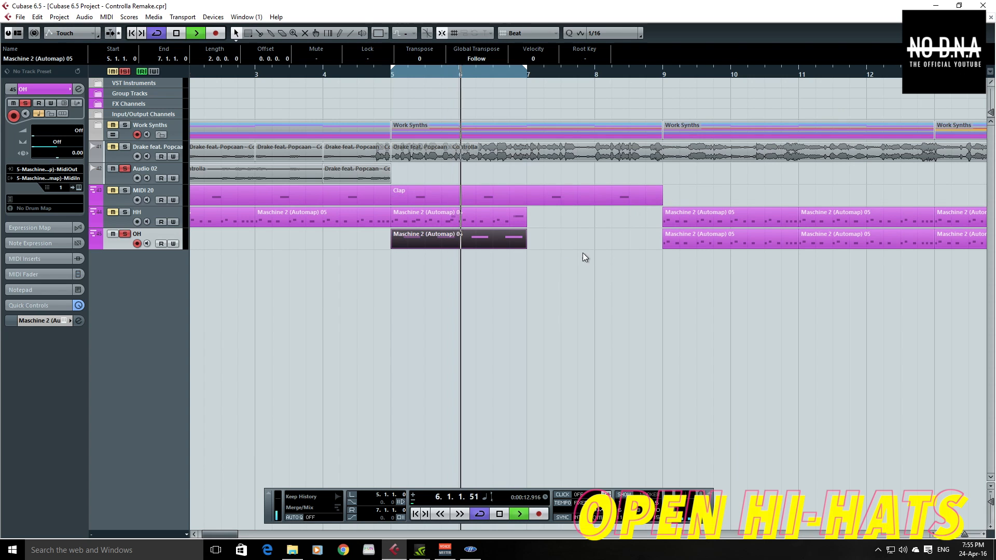
- Change the OH part's quantize grid to 1/32 and shorten all the G3 notes to 0.0.1.60
double_click(502, 244)
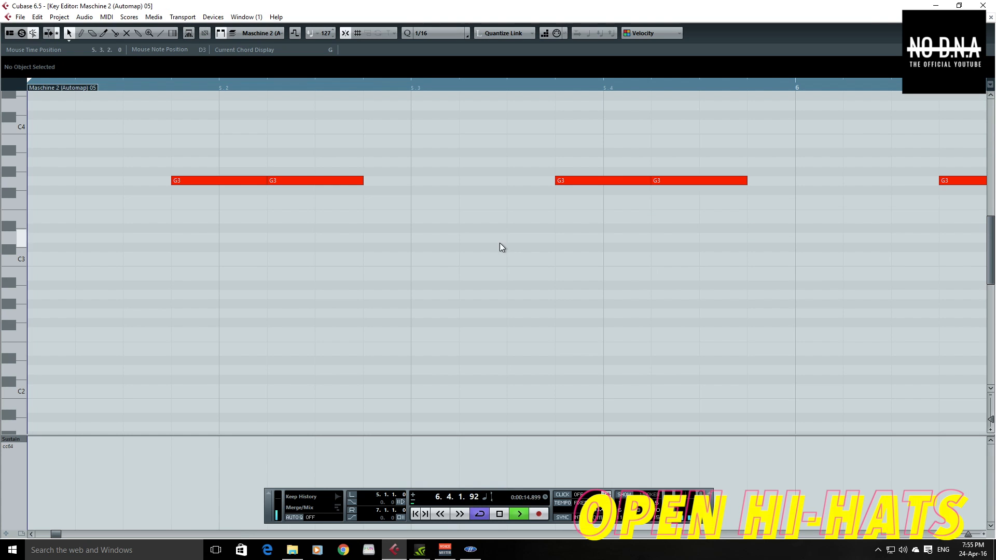
key("space")
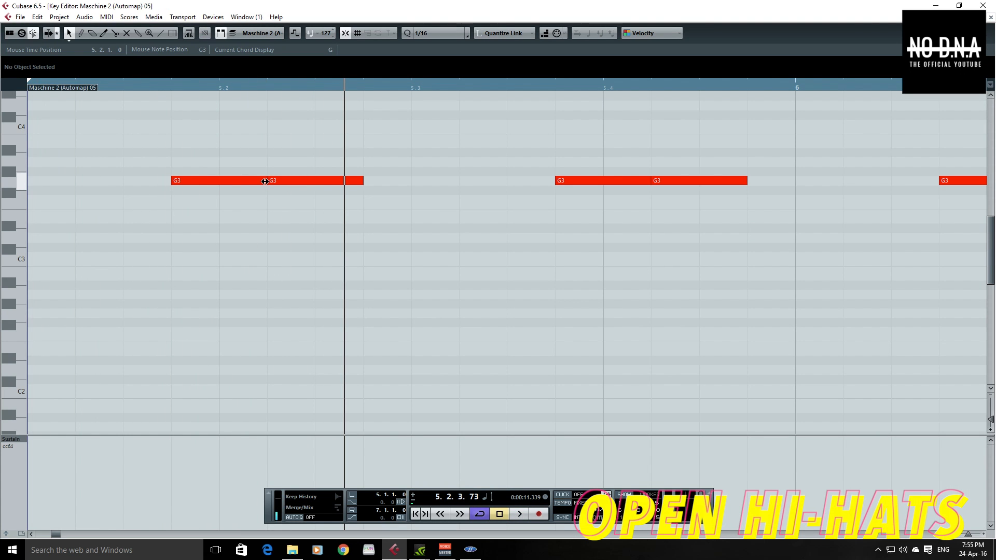
left_click(164, 90)
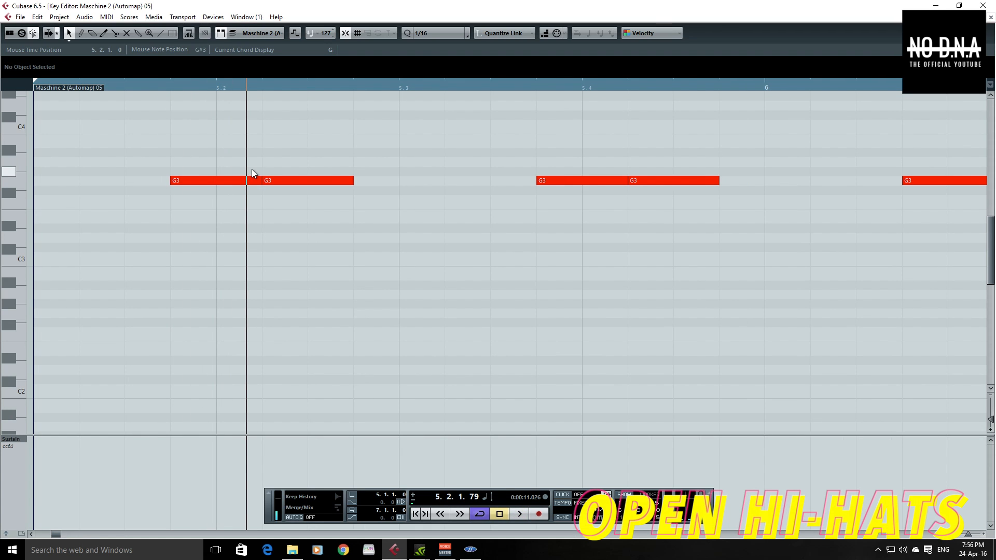
left_click(436, 33)
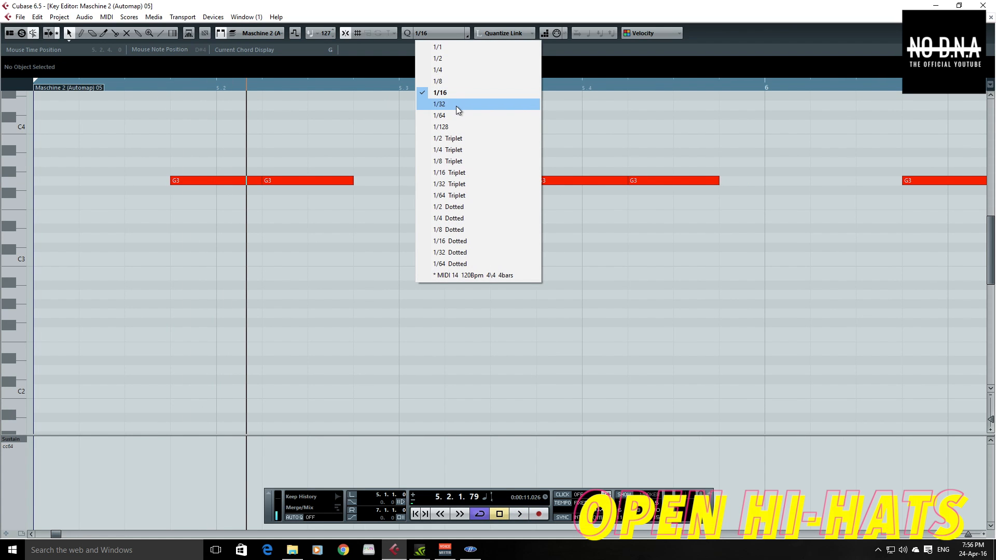
left_click(453, 106)
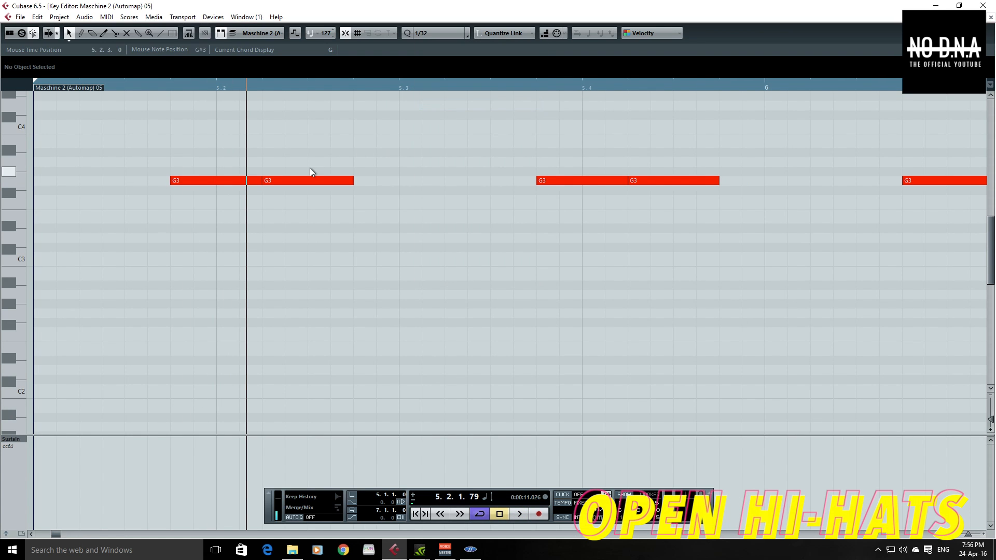
key("ctrl+a")
left_click_drag(247, 181, 243, 183)
- Play the shortened G3 notes from just before the first hit
left_click(171, 87)
key("space")
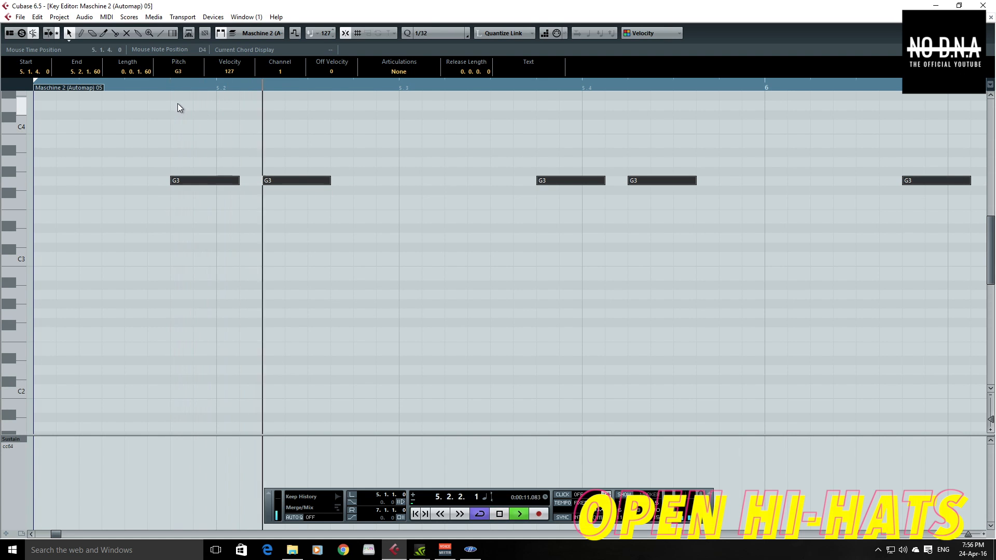
left_click(313, 164)
key("space")
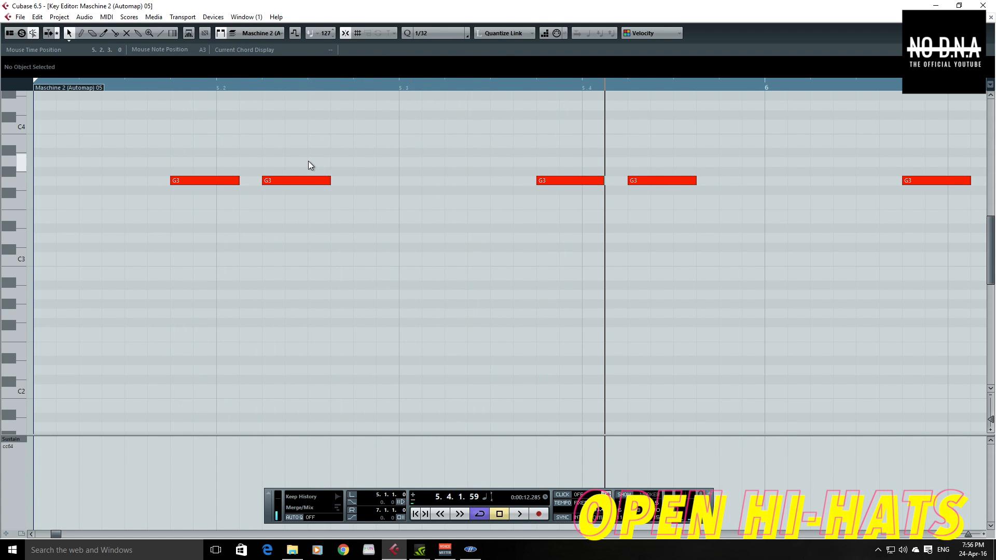
key("ctrl+a")
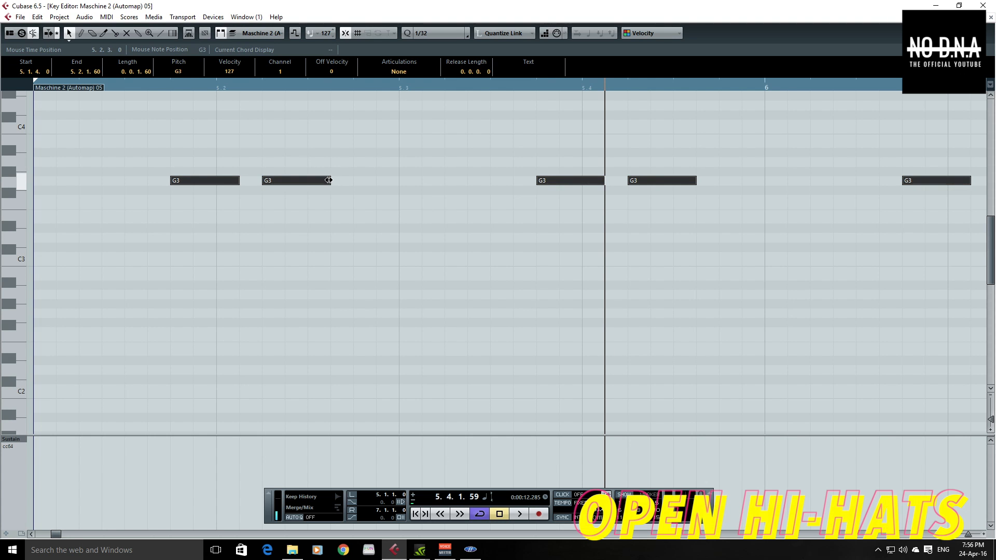
left_click_drag(328, 180, 344, 184)
left_click(37, 17)
left_click(49, 29)
- Lengthen the second note of every G3 pair in the OH part to 0.0.3.0, checking the change during playback
left_click(301, 88)
left_click_drag(301, 87, 292, 74)
left_click(304, 181)
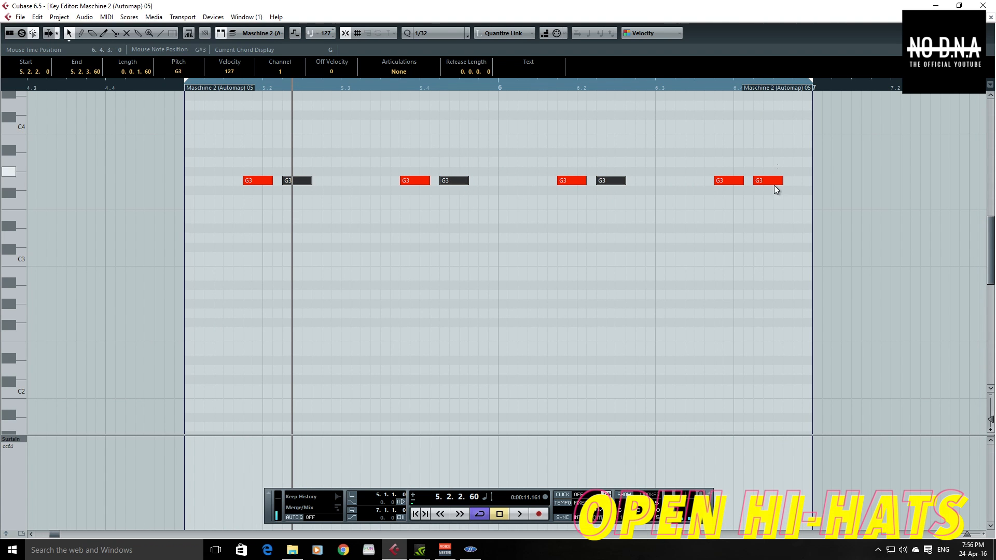
left_click_drag(774, 181, 802, 180)
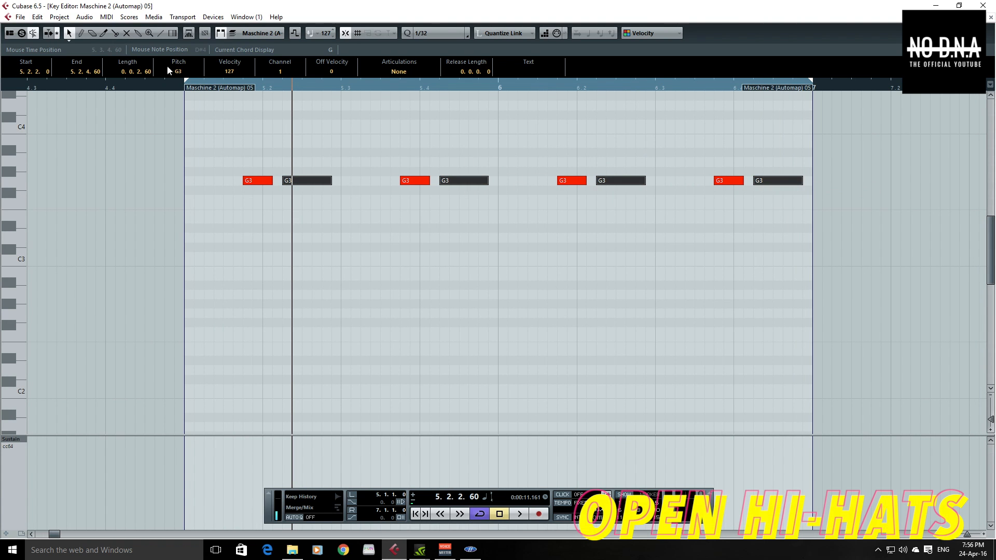
left_click(180, 84)
key("space")
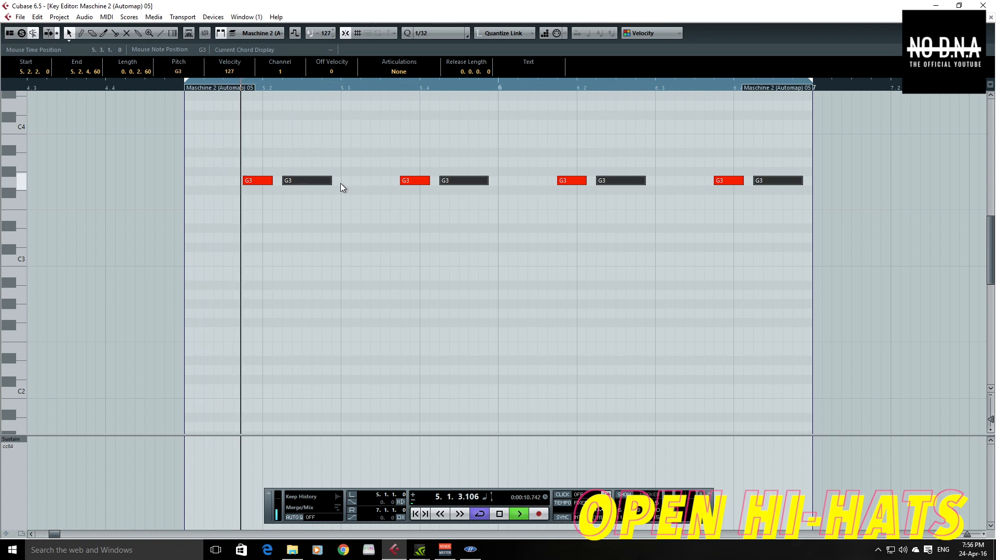
left_click_drag(332, 182, 340, 181)
left_click_drag(179, 85, 179, 89)
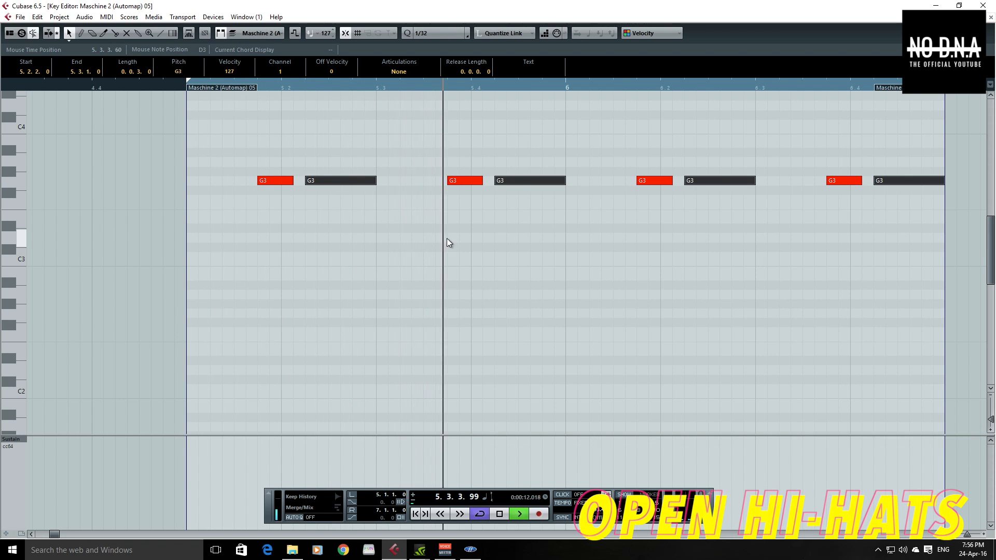
key("space")
left_click(889, 133)
left_click(991, 18)
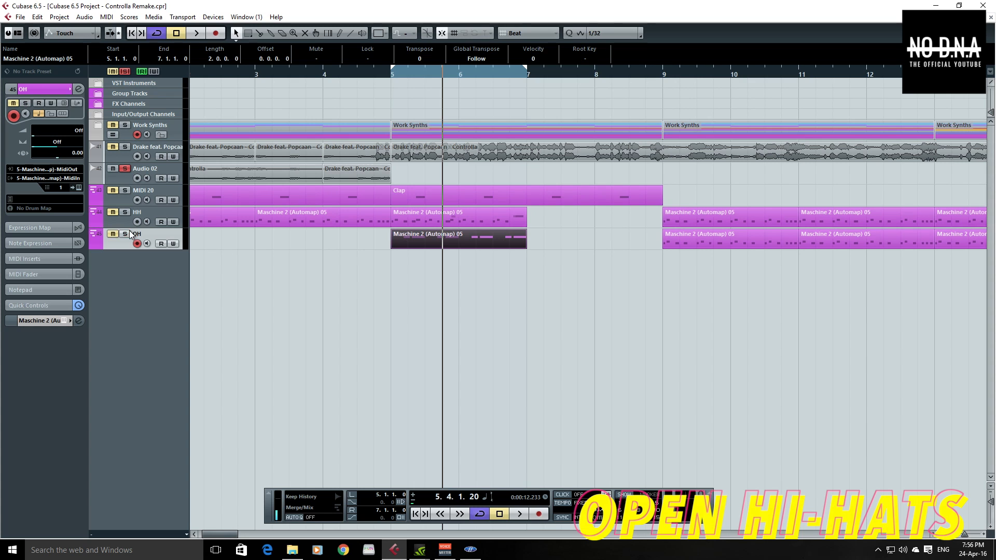
- Play the bar 5 to 7 loop and solo the Drake reference track to compare its open hi-hats
key("space")
left_click(125, 147)
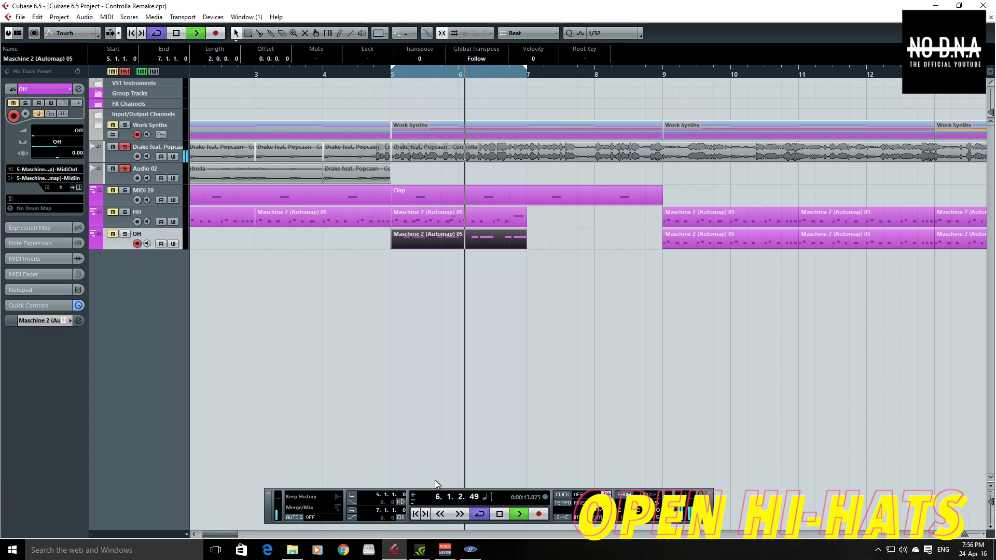
left_click(497, 514)
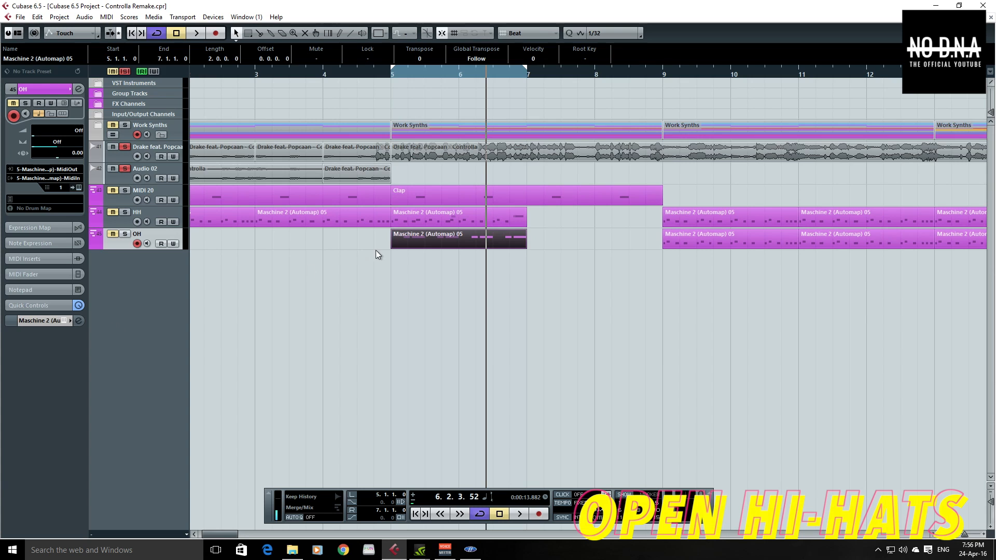
- Raise the second pair of notes in the OH part to G#3 and A3
double_click(434, 238)
left_click_drag(330, 227, 303, 261)
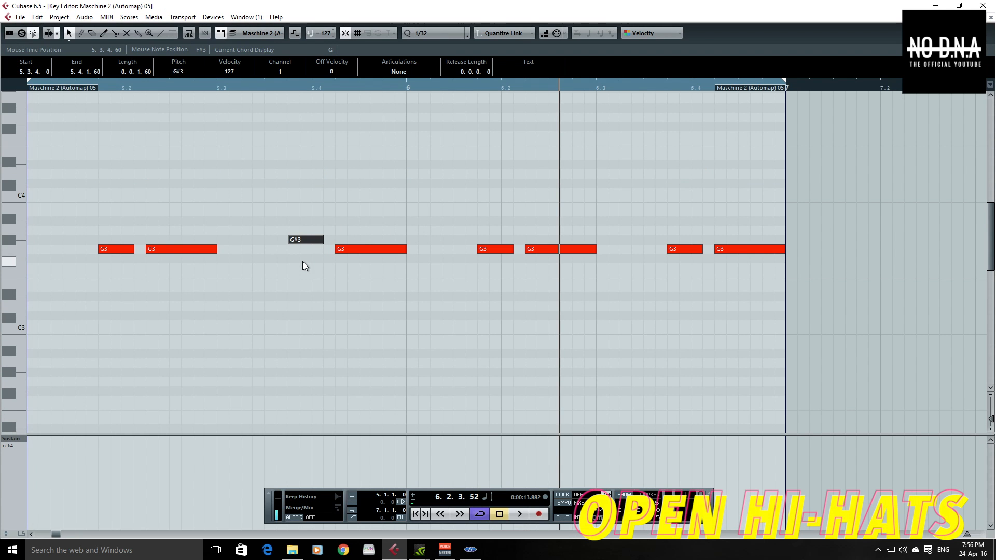
left_click(363, 249)
key("Up")
key("Up")
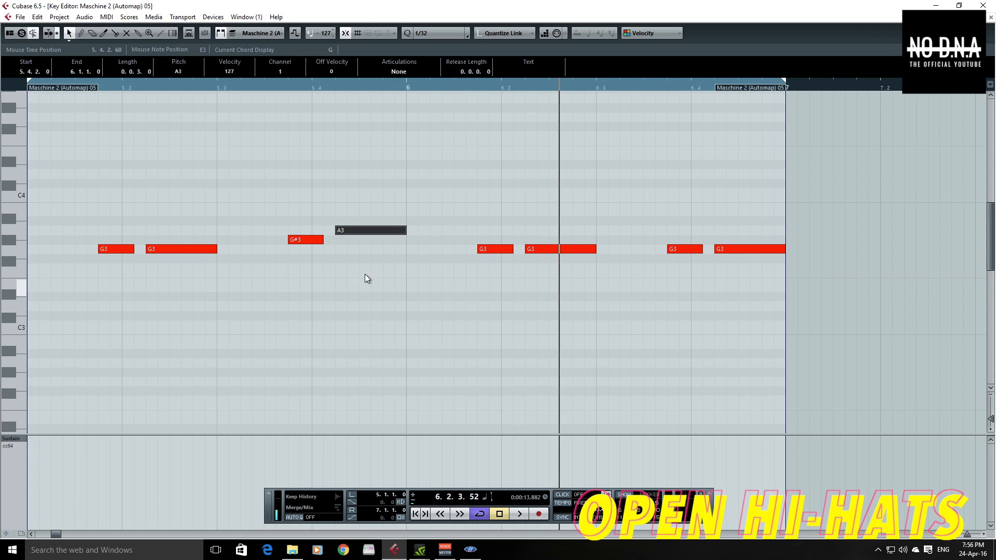
- Raise the last pair of notes in the OH part by one and two semitones, to G#3 and A3
left_click(497, 250)
left_click(633, 227)
left_click(685, 249)
key("Up")
left_click(739, 250)
key("Up")
key("Up")
left_click(990, 18)
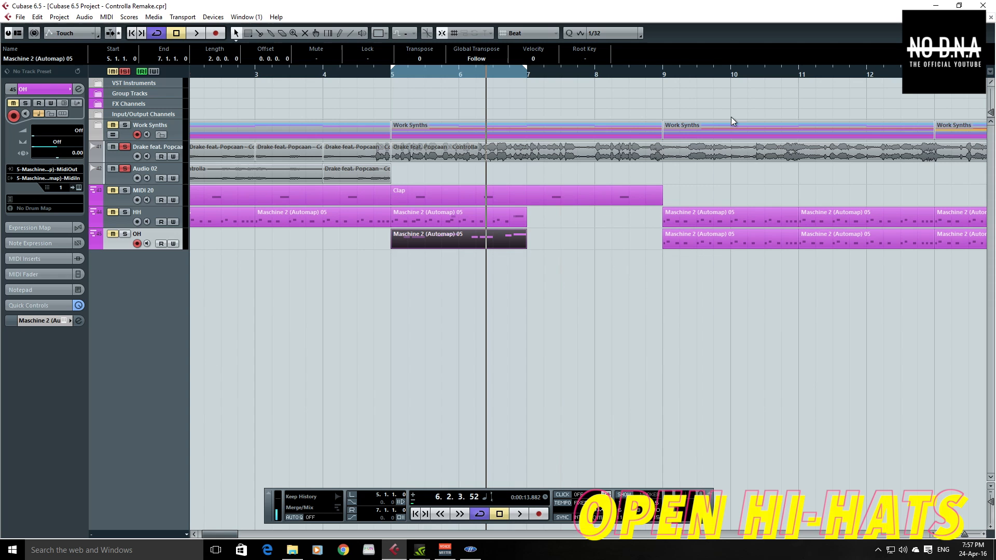
- In Maschine, copy the OpenHH 808 2 sound from slot 8 into slots 9 and 10
left_click(125, 234)
left_click(67, 321)
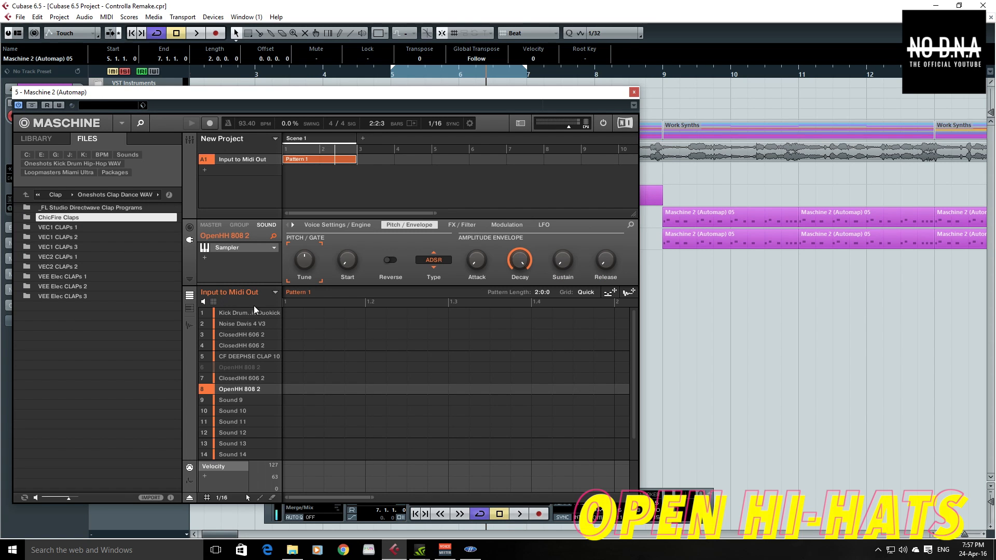
right_click(241, 391)
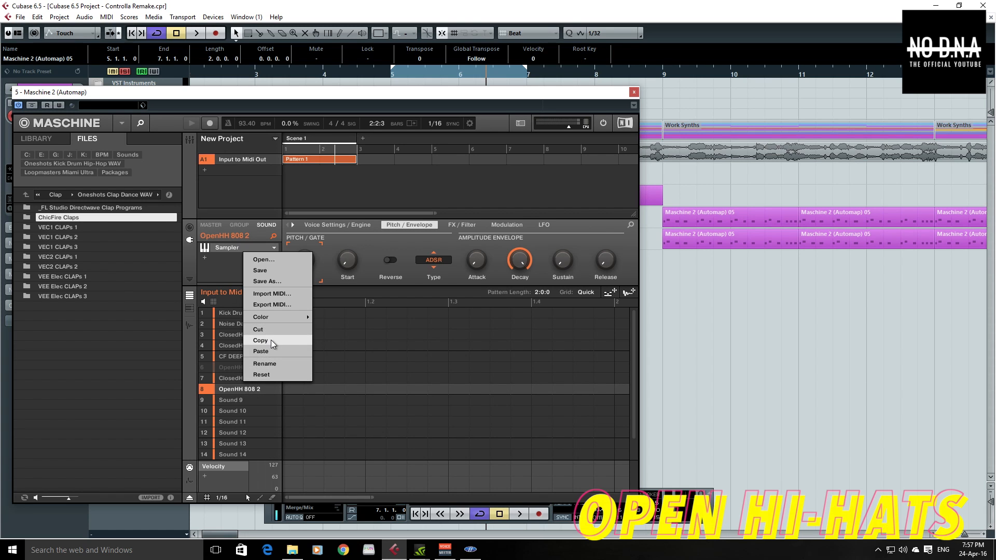
left_click(248, 389)
right_click(242, 398)
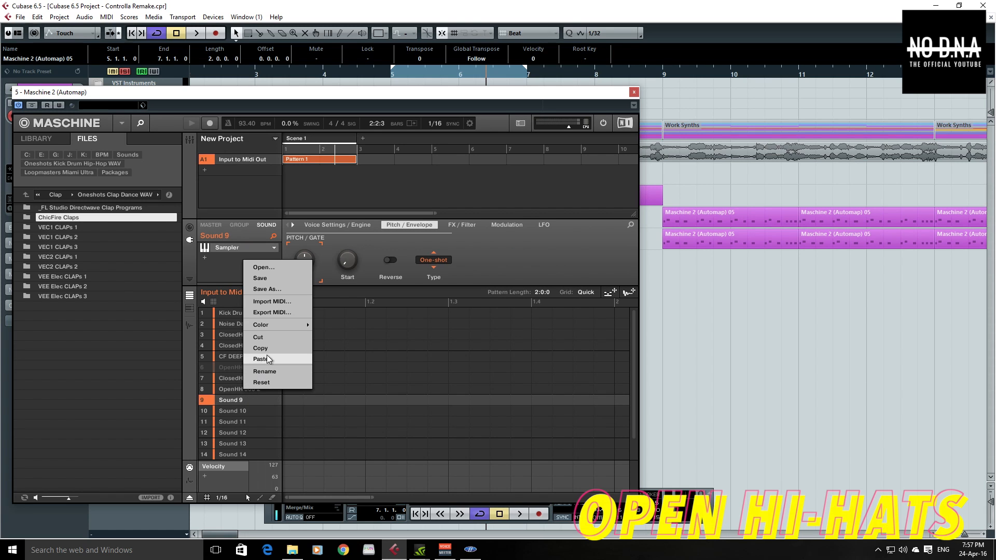
left_click(270, 361)
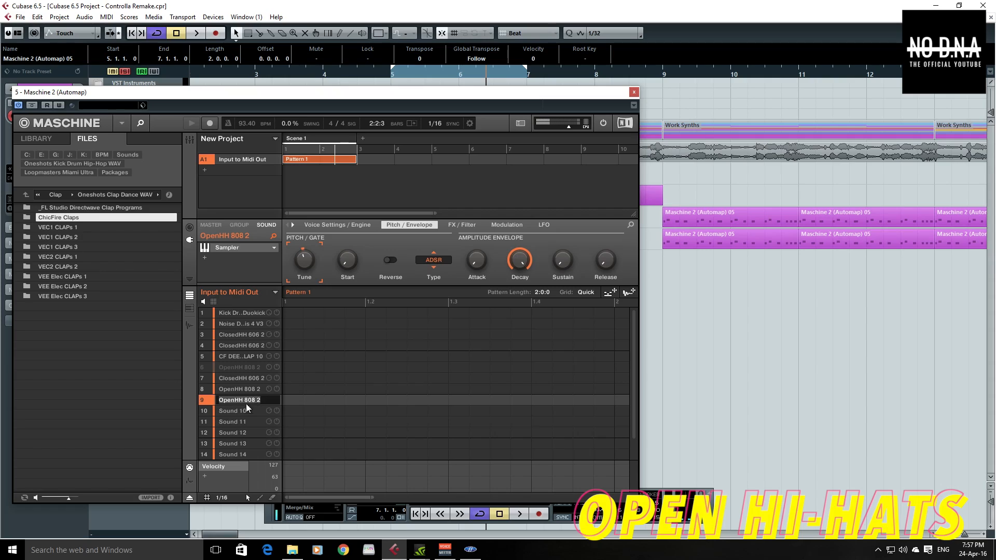
left_click(247, 407)
right_click(242, 409)
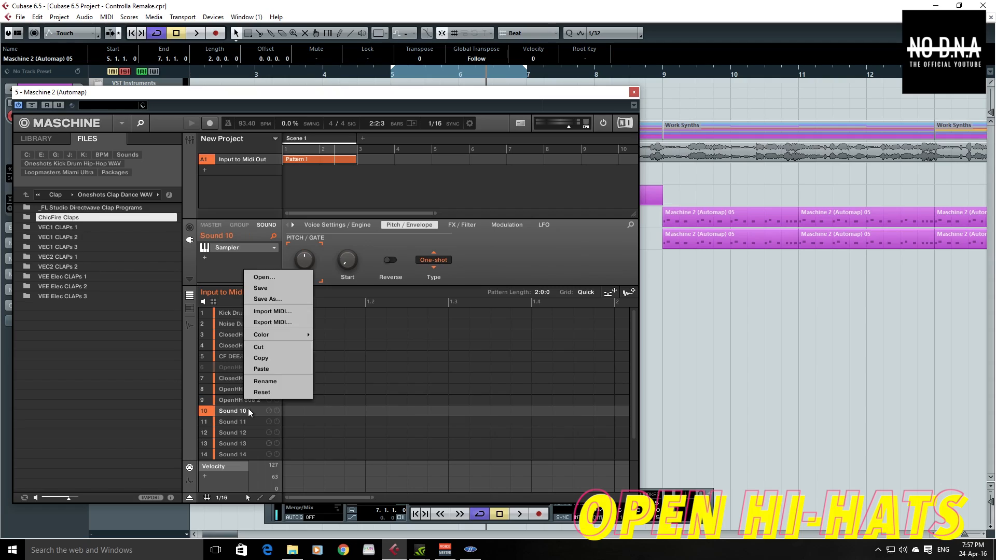
left_click(267, 369)
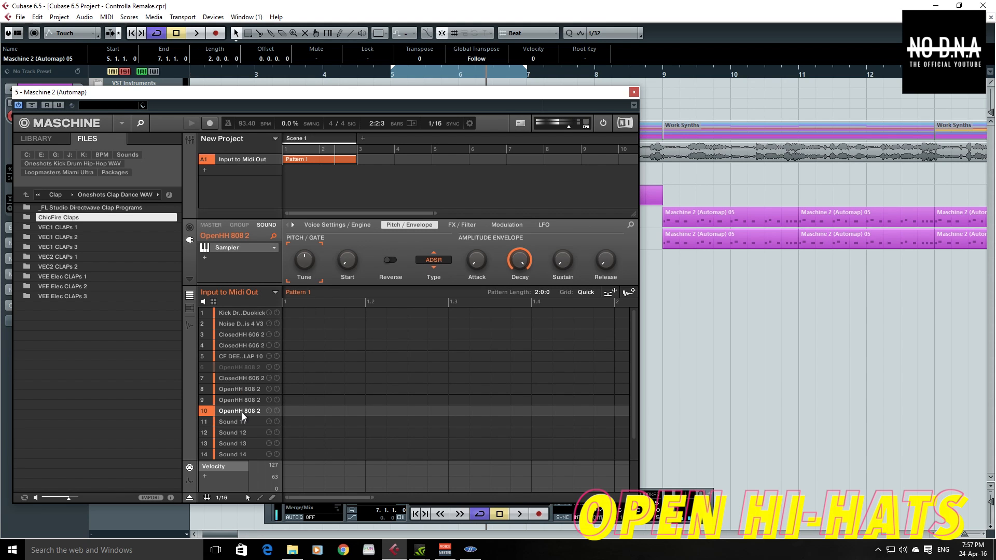
- Set the slot 10 open hi-hat's LFO sync to Retrig and its pitch modulation to -100 %, and start loop playback
left_click(441, 261)
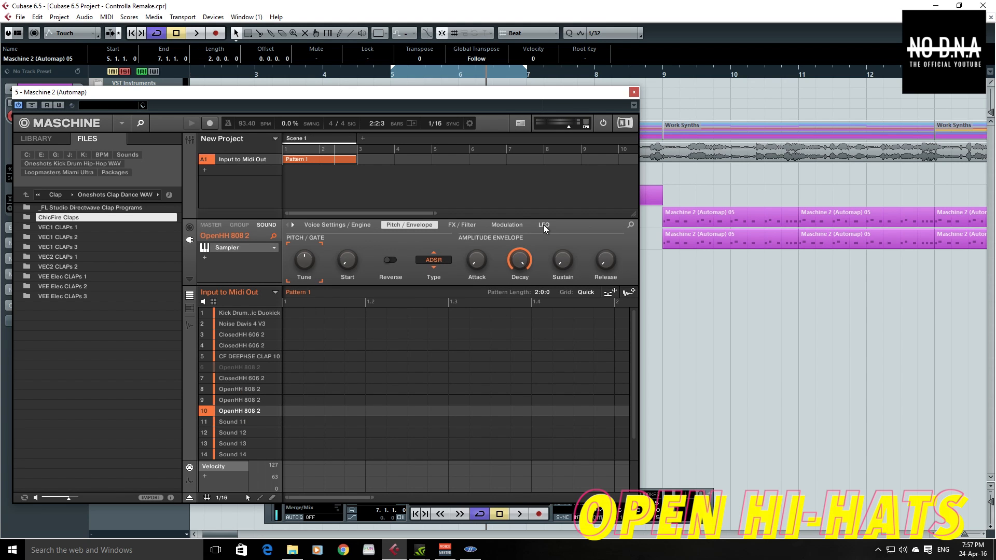
left_click(543, 225)
left_click(443, 260)
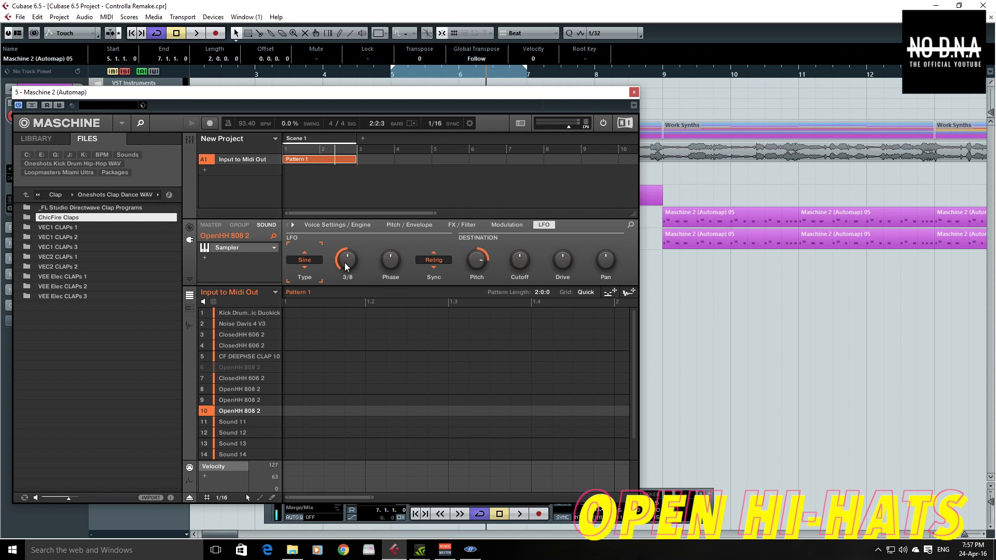
mouse_move(472, 265)
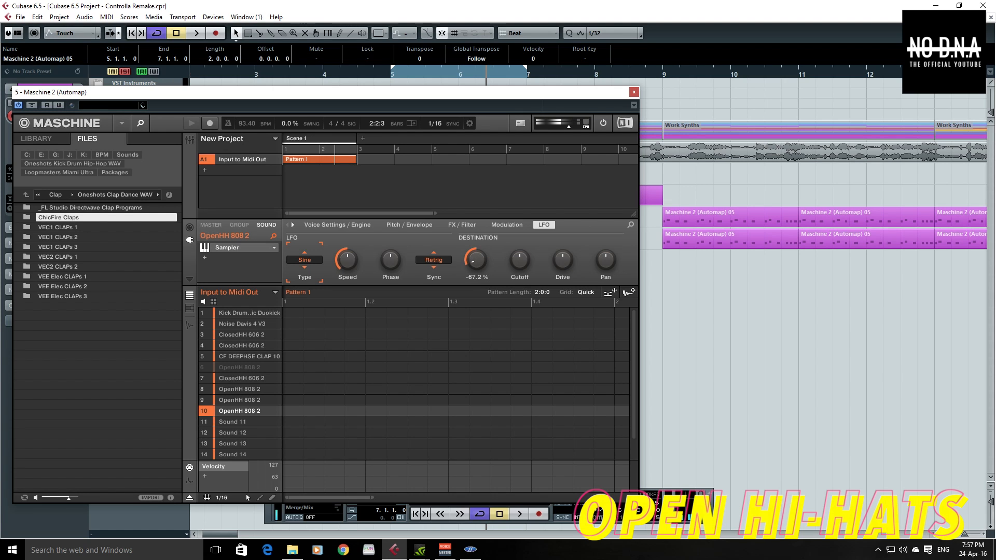
mouse_move(351, 263)
left_click(392, 78)
key("space")
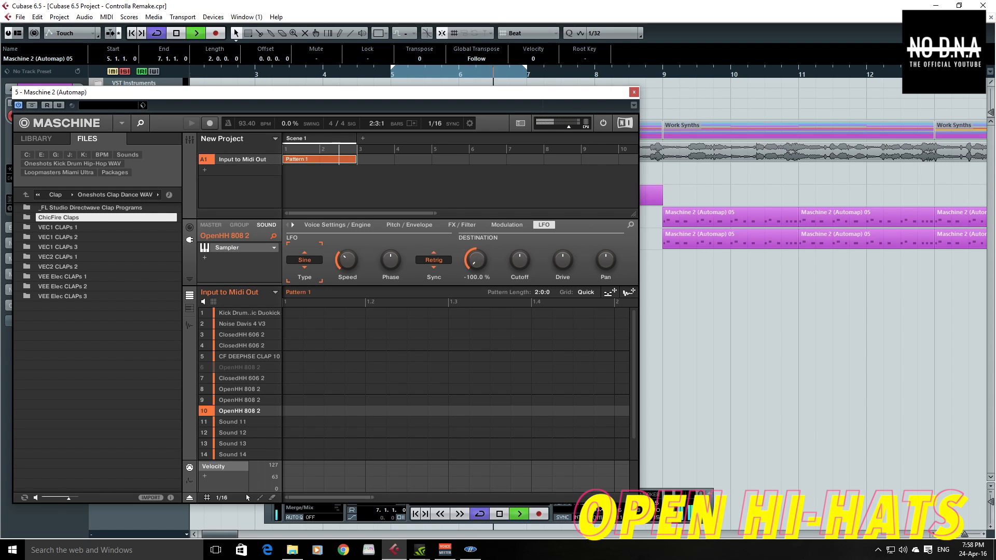
- Fine-tune the slot 10 LFO's speed and negative pitch amount during playback, and set its type to Tri
mouse_move(382, 261)
mouse_move(347, 263)
left_click_drag(476, 260, 482, 296)
left_click(311, 260)
left_click(315, 282)
- Compare the modulated open hi-hats with the Drake reference by switching the OH track's solo on and off
left_click_drag(469, 94, 912, 318)
left_click(130, 235)
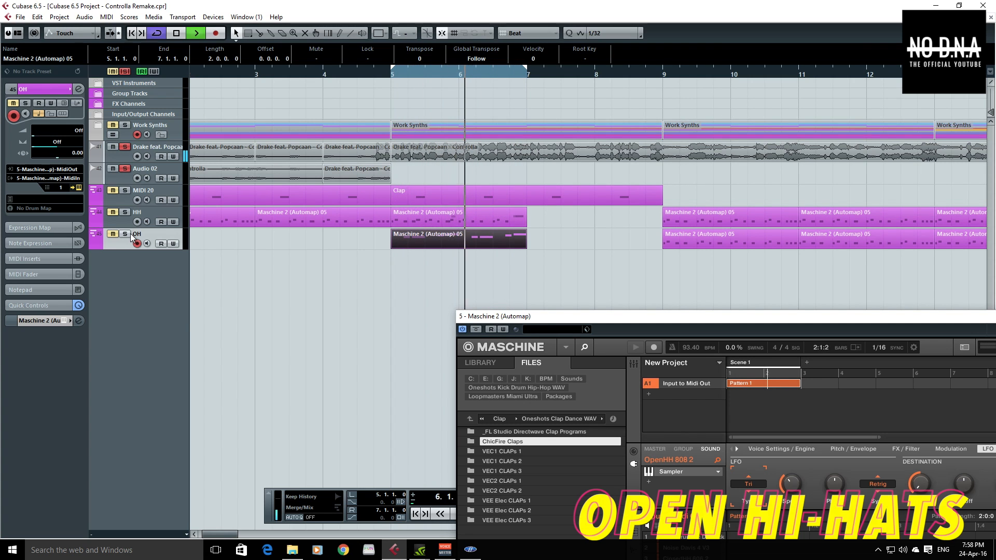
left_click(125, 234)
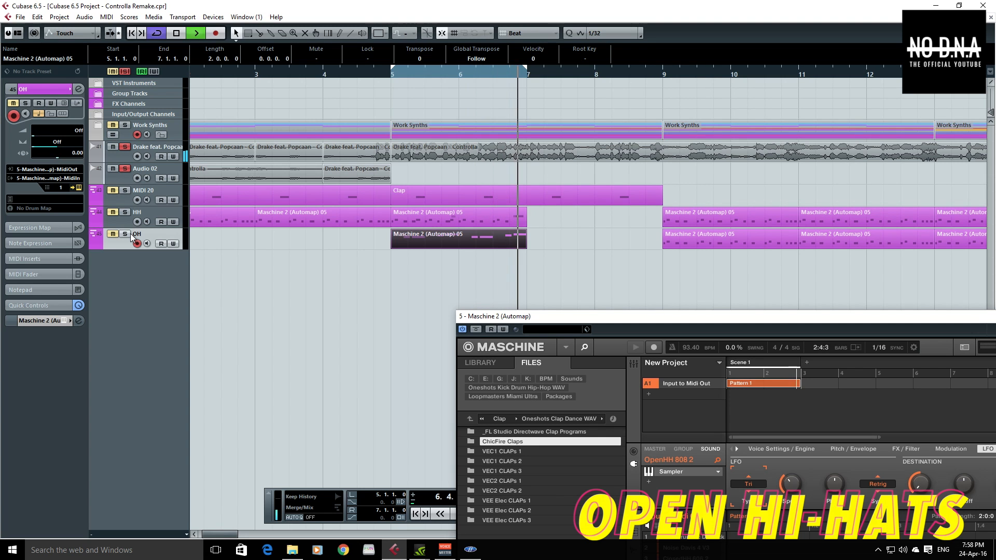
left_click_drag(588, 313, 342, 104)
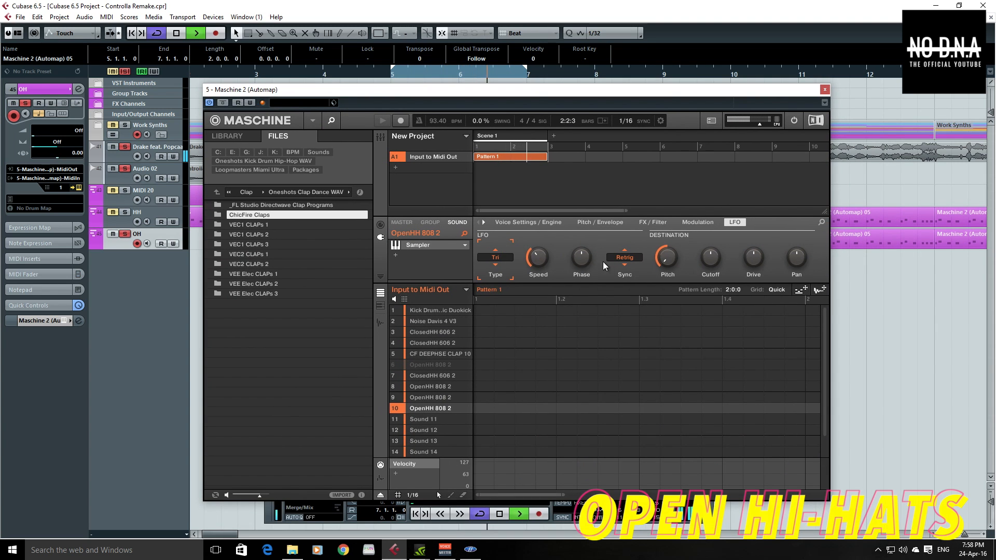
mouse_move(541, 260)
left_click(127, 234)
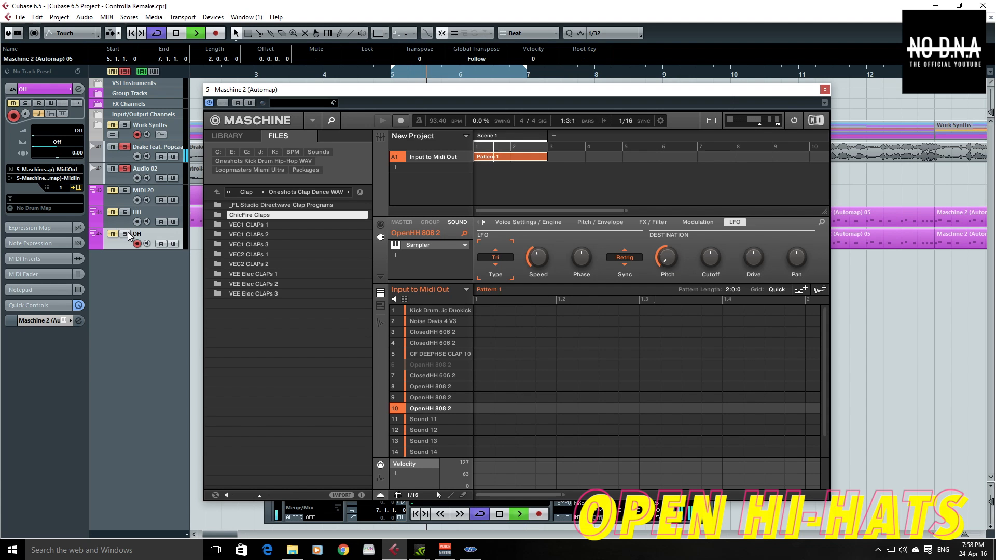
left_click(126, 234)
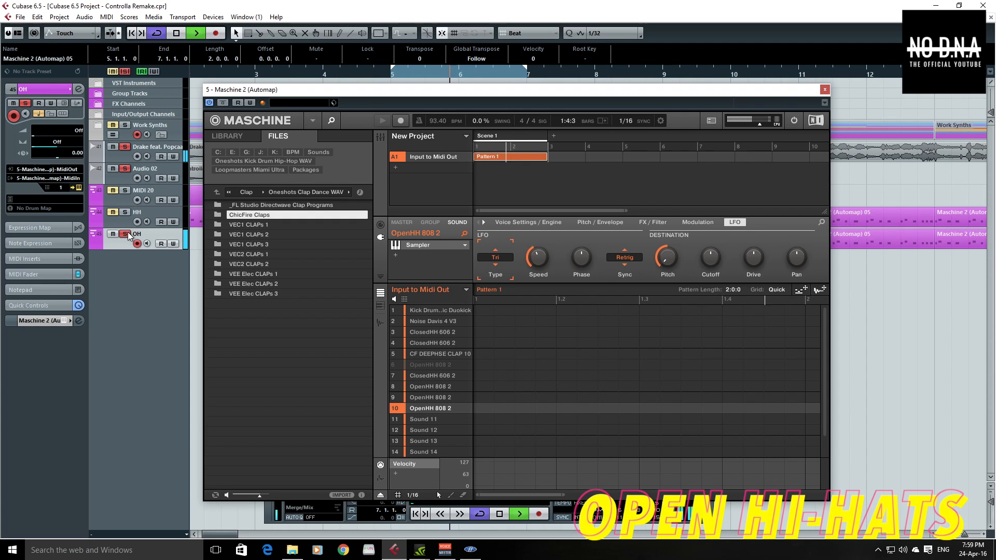
left_click(127, 234)
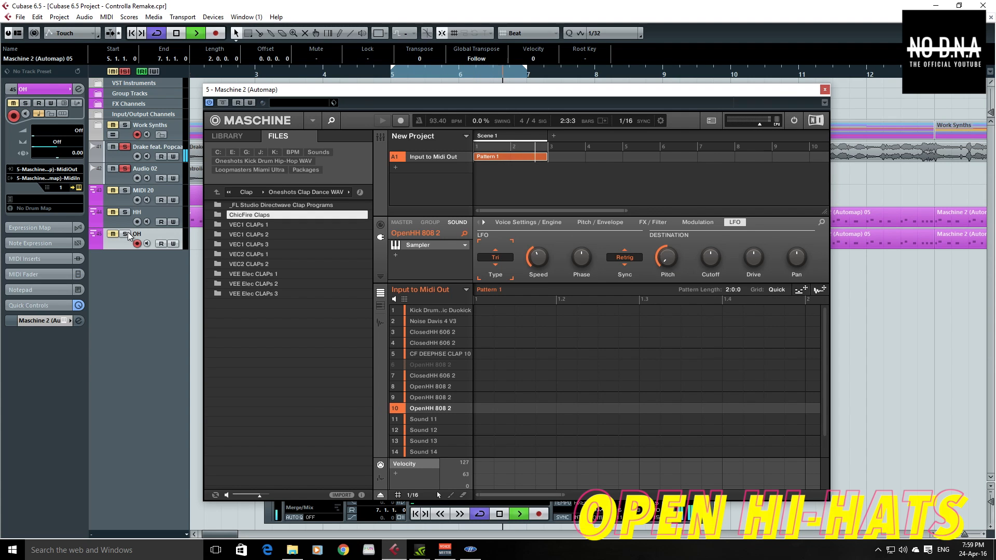
left_click(126, 234)
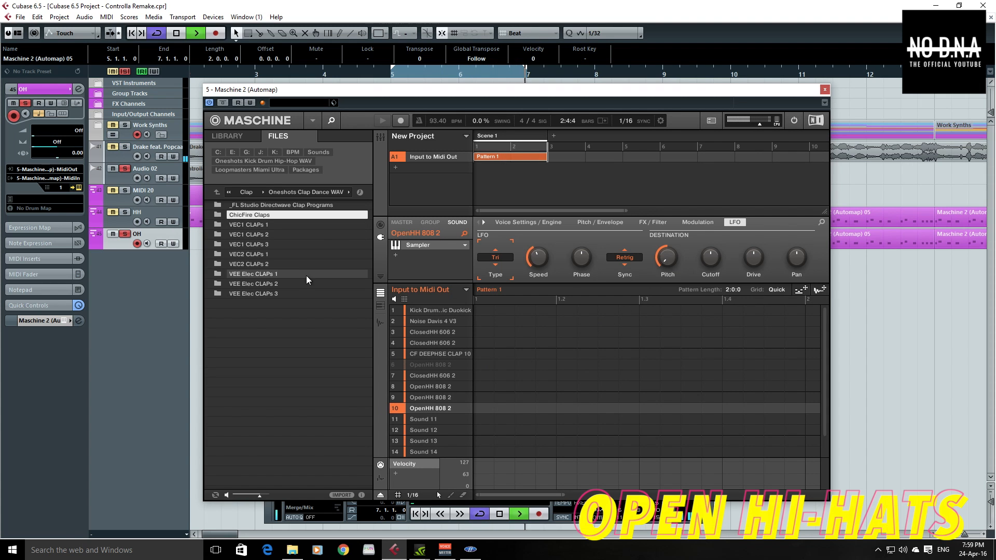
- In the Conga part, add three consecutive B3 notes from 9.1.4 on a 1/32 triplet grid and display their velocities
left_click(428, 34)
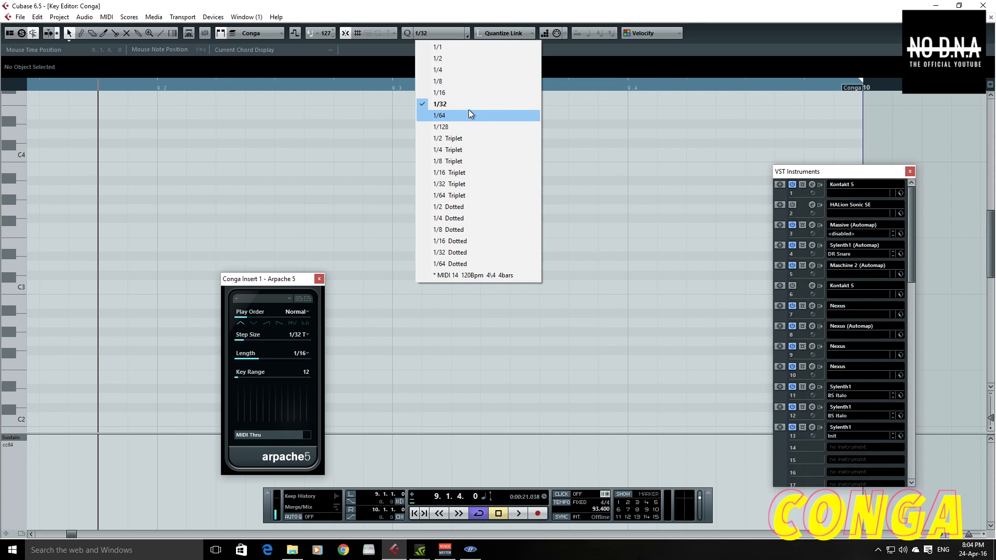
left_click(477, 184)
left_click(109, 170, "alt")
left_click(127, 170, "alt")
left_click(142, 170, "alt")
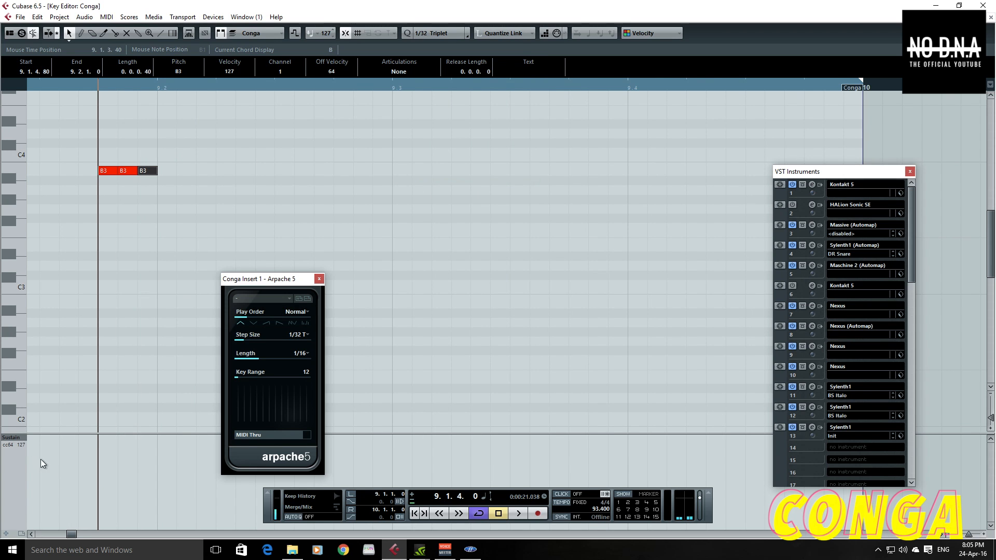
left_click(20, 443)
left_click(32, 228)
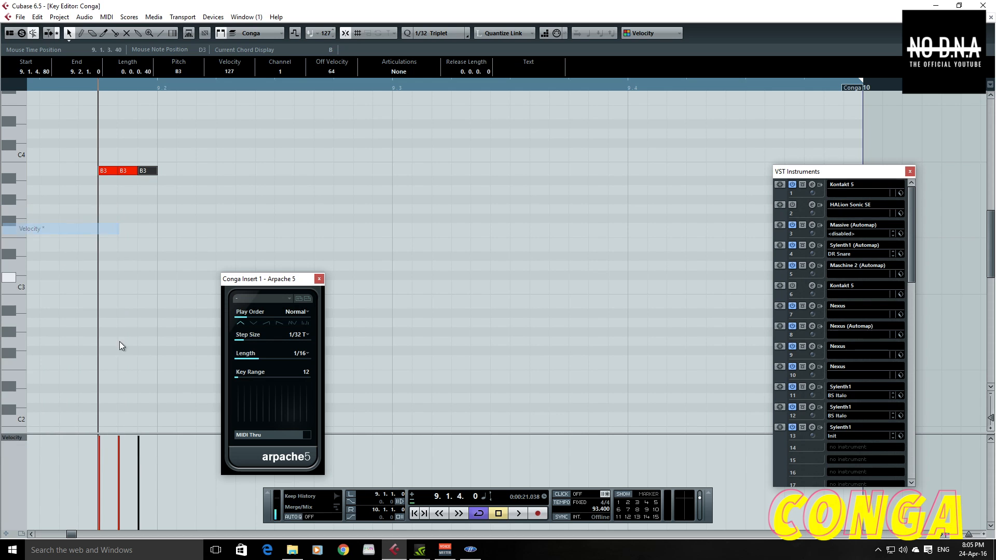
- Try rising velocities across the three B3 notes, starting at 80 on the first, and audition them
left_click(106, 471)
key("space")
left_click(88, 83)
key("space")
left_click_drag(194, 183, 85, 163)
left_click(93, 82)
key("space")
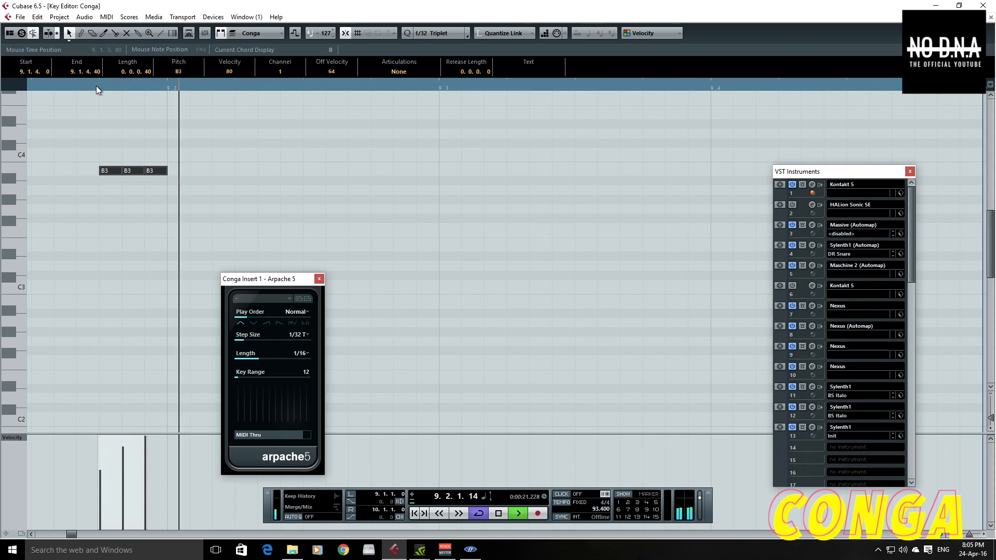
key("space")
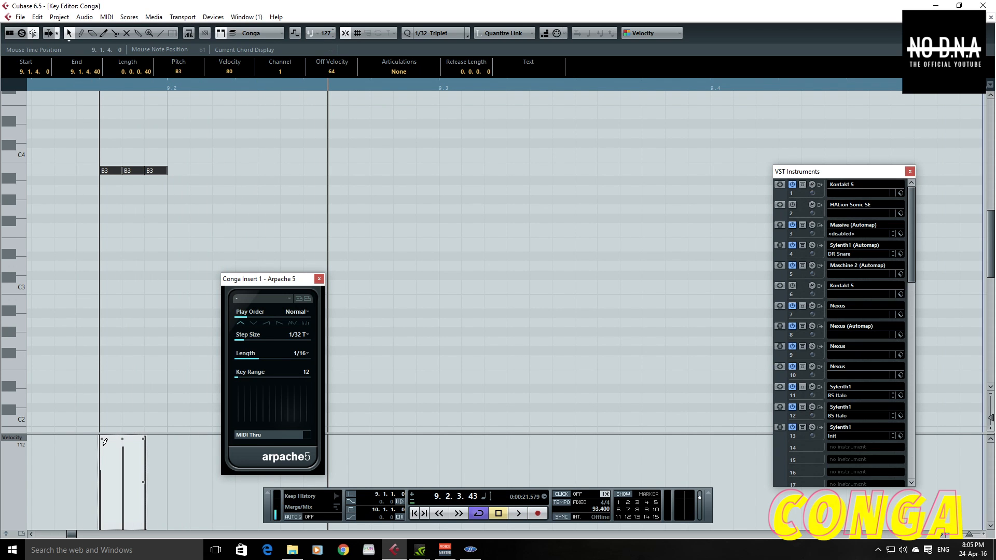
left_click(94, 88)
key("space")
left_click(92, 86)
key("space")
- Switch the grid to 1/16, add a B3 note at 9.2.3 and play back the conga phrase
left_click(436, 34)
left_click(453, 95)
left_click(349, 170)
left_click(100, 85)
key("space")
key("space")
- Duplicate the four-note conga phrase so the copy starts at 9.3.4, and audition the whole bar
left_click_drag(430, 142, 648, 171)
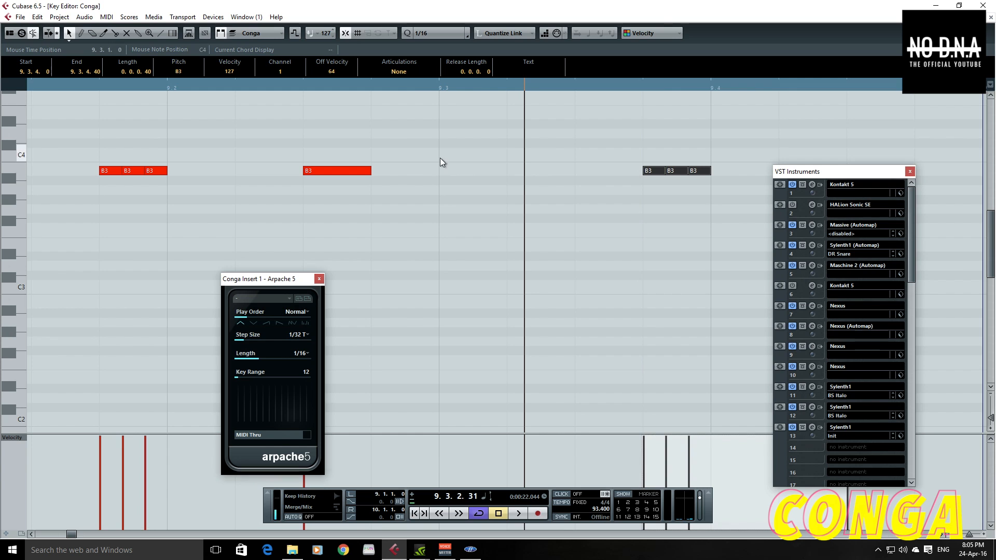
left_click_drag(403, 85, 394, 71)
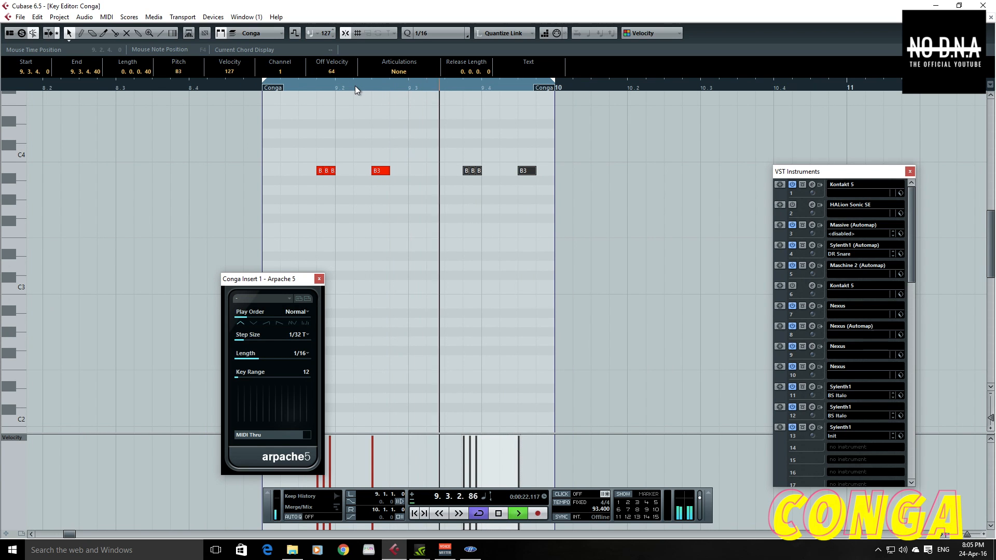
key("space")
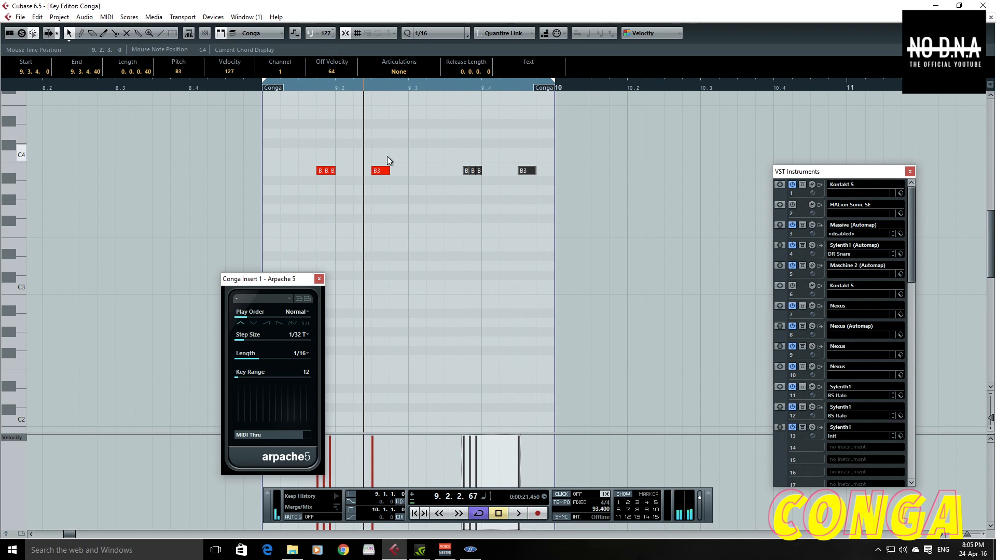
- Try the conga note at 9.2.3 an octave lower, at B2
left_click(386, 170)
key("Down")
key("Down")
key("Down")
key("Down")
key("Down")
key("Down")
key("Down")
key("Down")
key("Down")
key("Down")
key("Down")
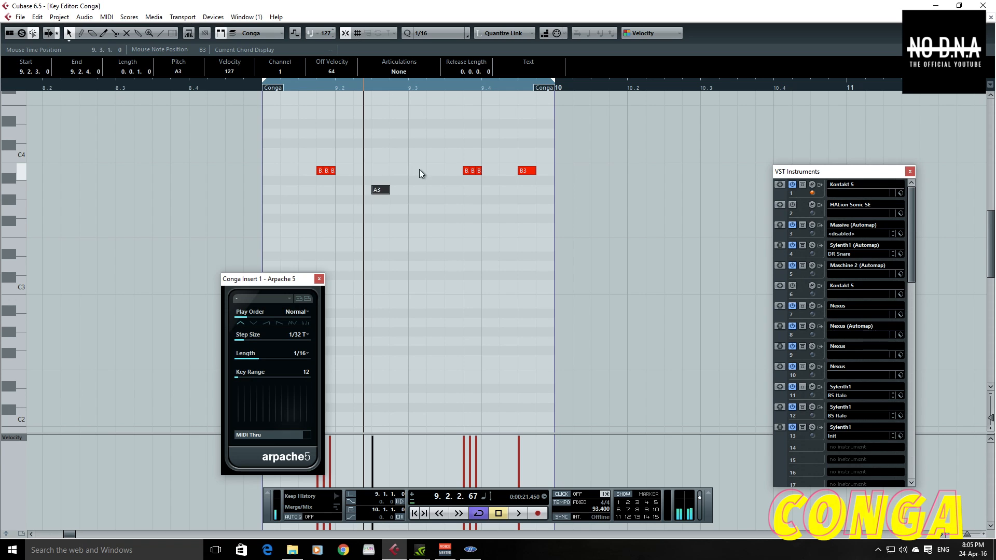
key("Down")
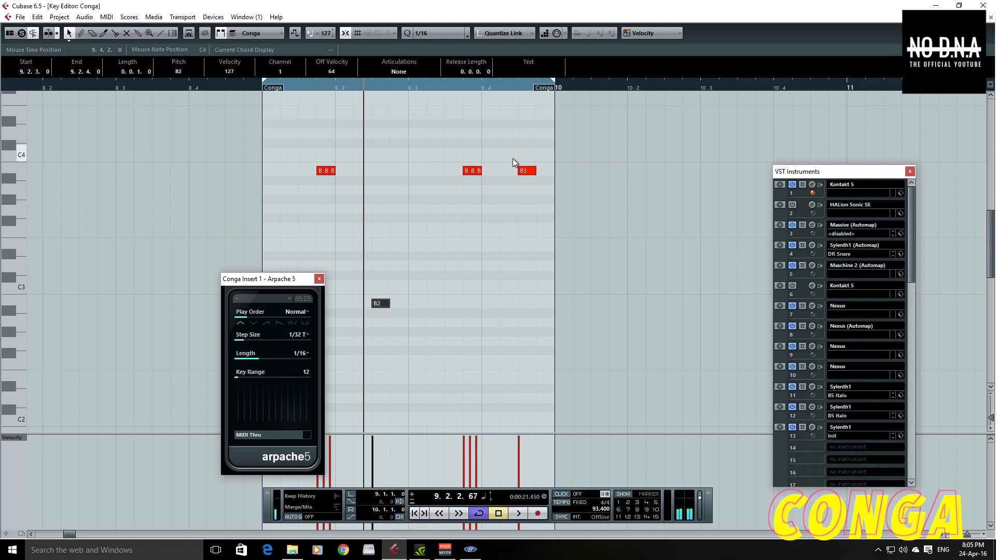
- Move the conga note at 9.2.3 down to D#2 and audition the bar
left_click_drag(380, 306, 544, 306)
key("space")
left_click(337, 89)
key("space")
left_click_drag(540, 302, 374, 389)
key("space")
left_click(333, 85)
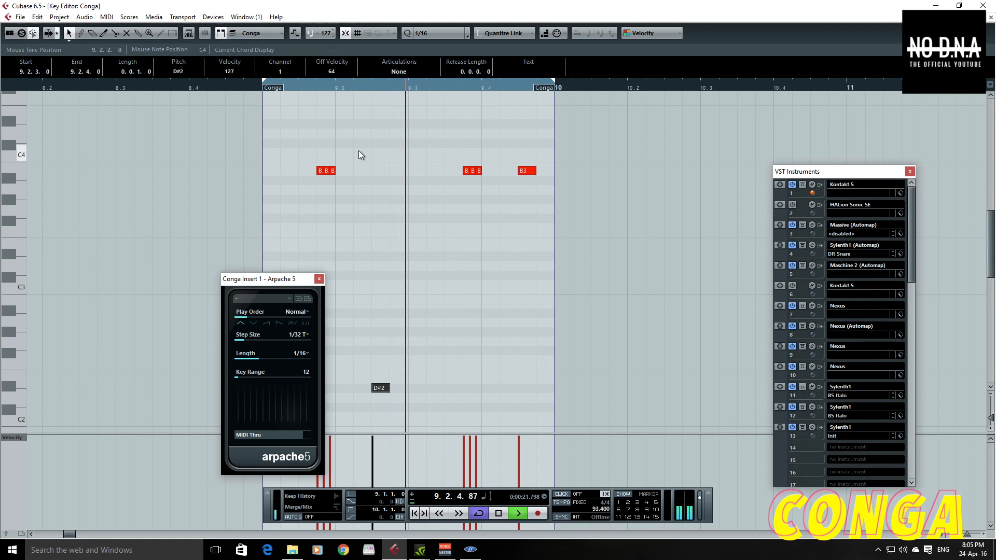
- Replay the conga roll, return to the project view and toggle the Conga track's solo to compare it with the reference
left_click(332, 171)
left_click(297, 87)
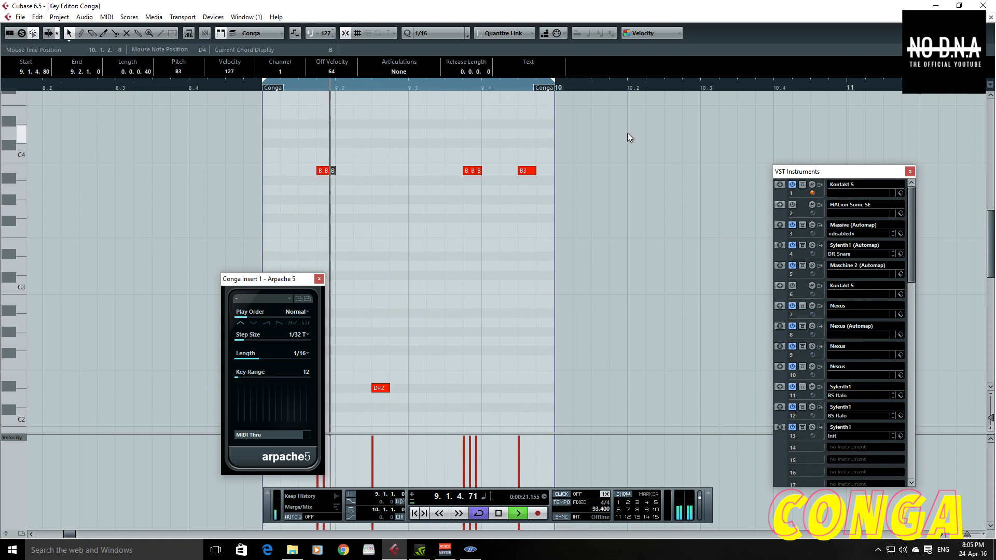
left_click(990, 18)
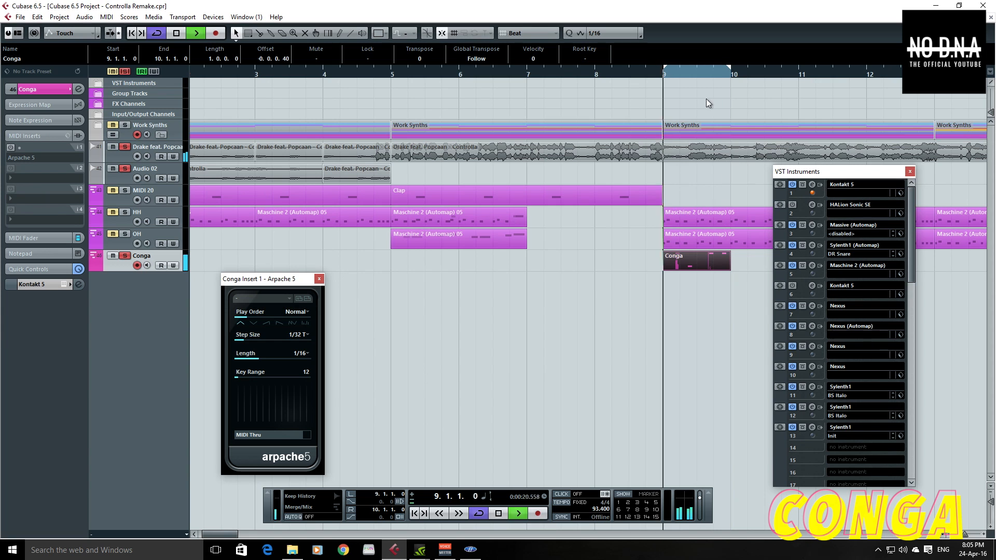
left_click(125, 257)
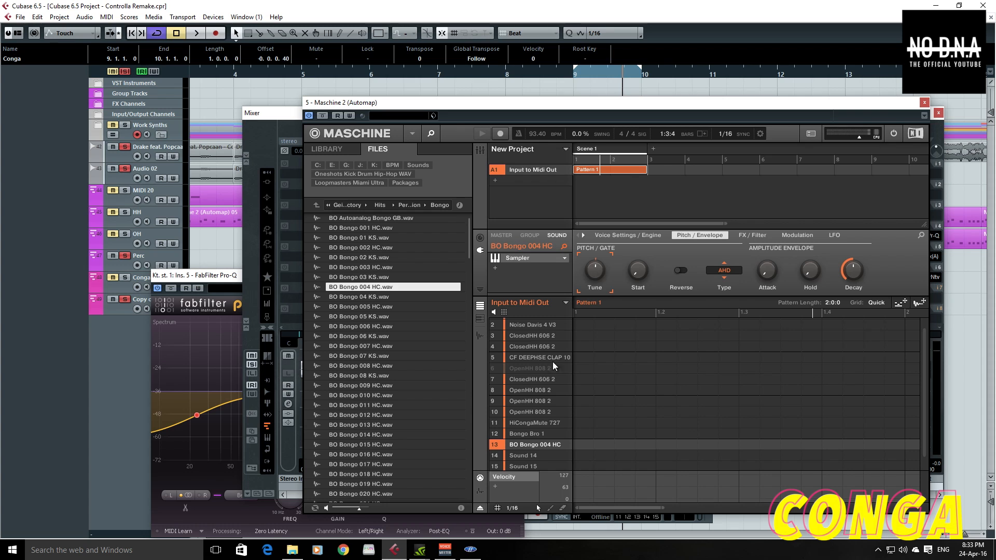
- Try a different tuning on the BO Bongo 004 HC sound in slot 13 during playback, and reset it to default
left_click(524, 446)
key("space")
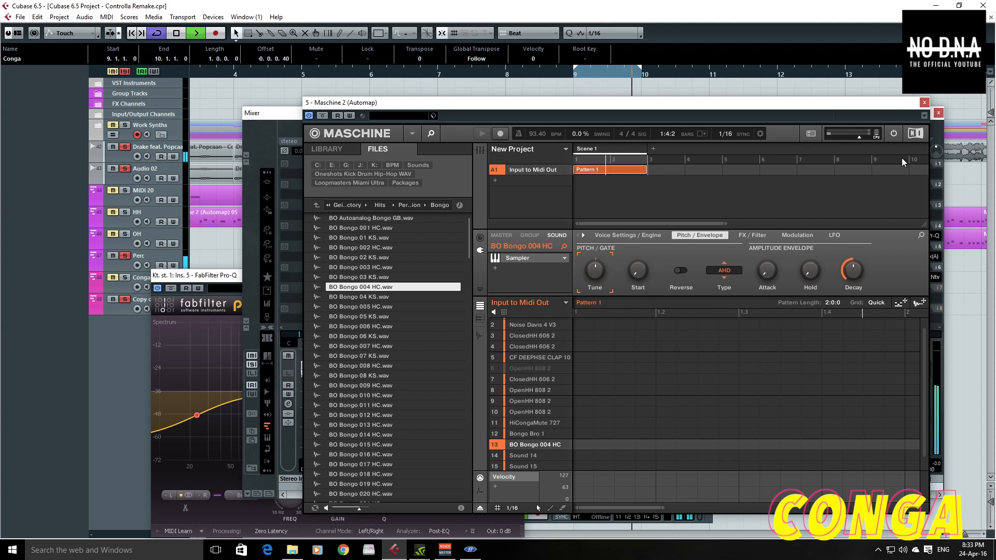
scroll(595, 271, "down", 1)
left_click_drag(595, 272, 596, 168)
double_click(595, 271)
- Close the Maschine, Mixer, FabFilter Pro-Q and VST Instruments windows, and move the Arpache 5 window clear of the conga parts
left_click(924, 102)
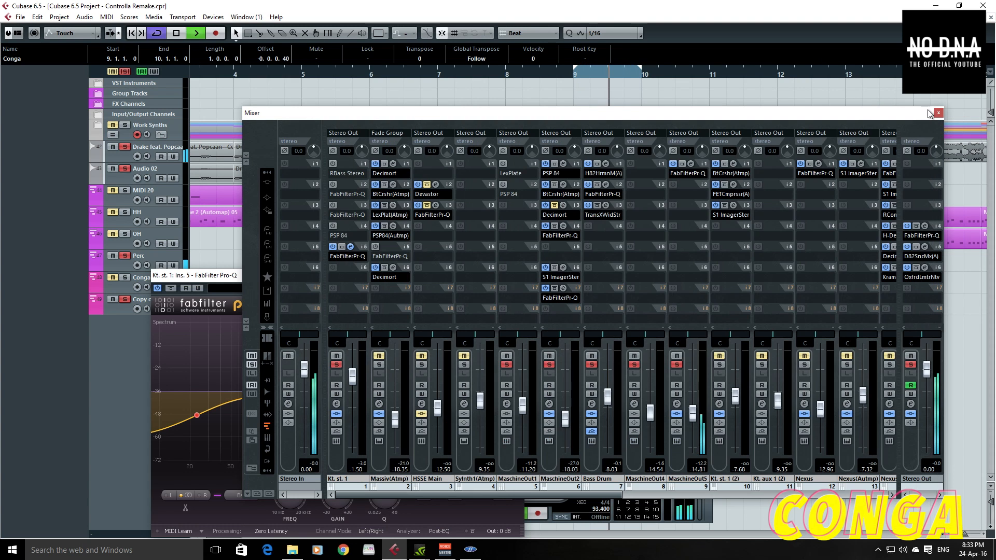
left_click(937, 113)
left_click(396, 274)
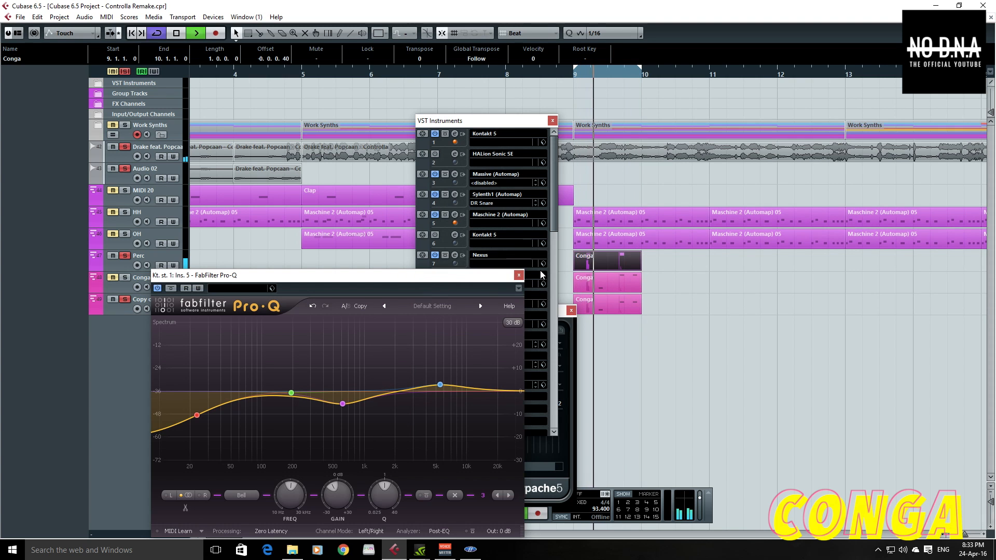
left_click(518, 274)
left_click(551, 122)
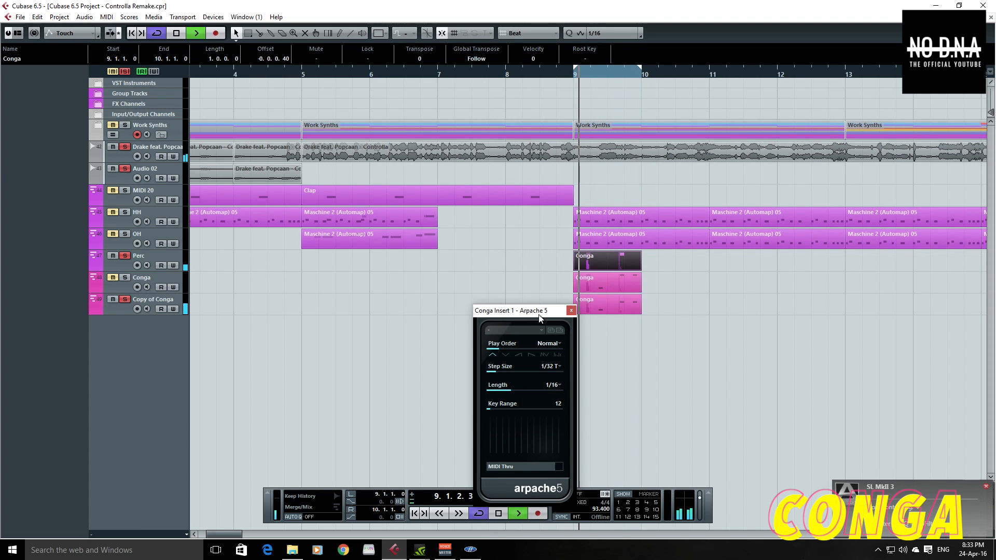
left_click_drag(513, 309, 742, 309)
left_click(583, 319)
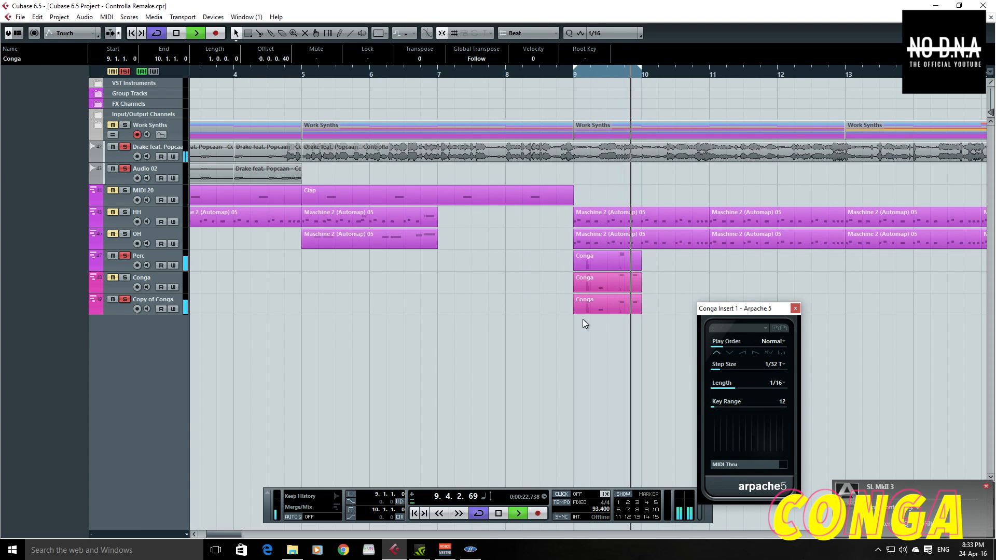
- Open the Conga part on the Perc track and raise its single note at 9.4.3 to C4
left_click(593, 302)
double_click(615, 263)
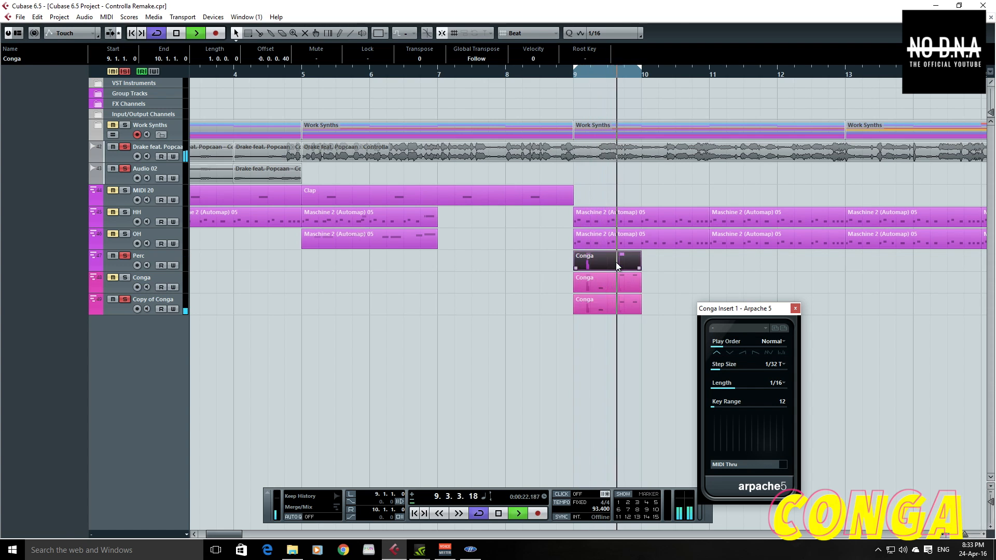
key("space")
left_click(286, 147)
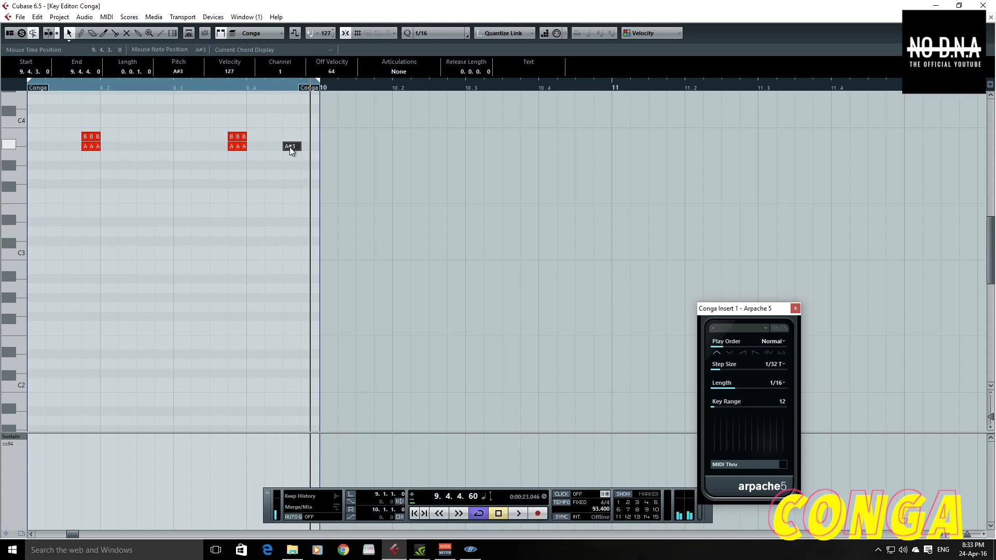
key("Up")
- Play the Perc part from 9.3.4 and copy the C4 note to 9.2.3
left_click(228, 85)
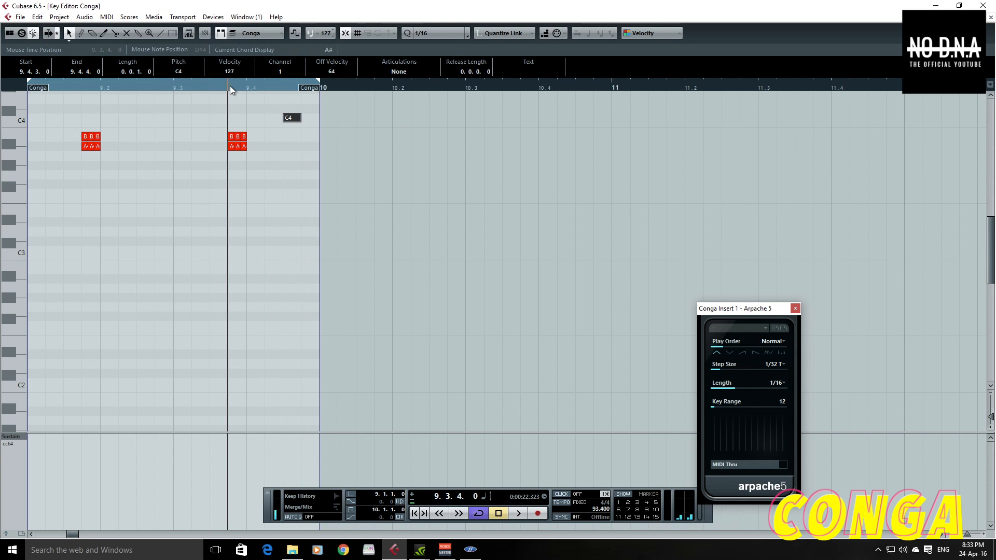
key("space")
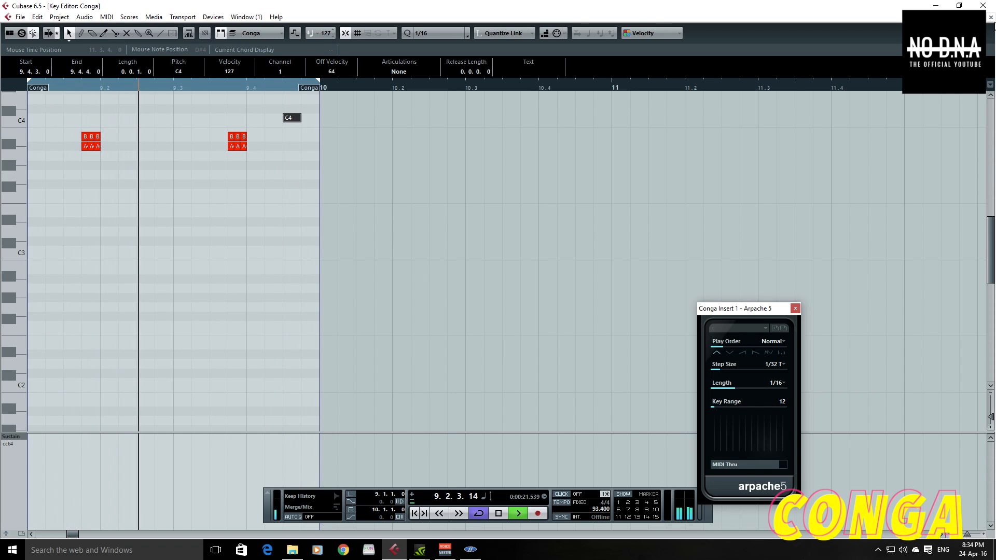
left_click_drag(289, 117, 150, 124)
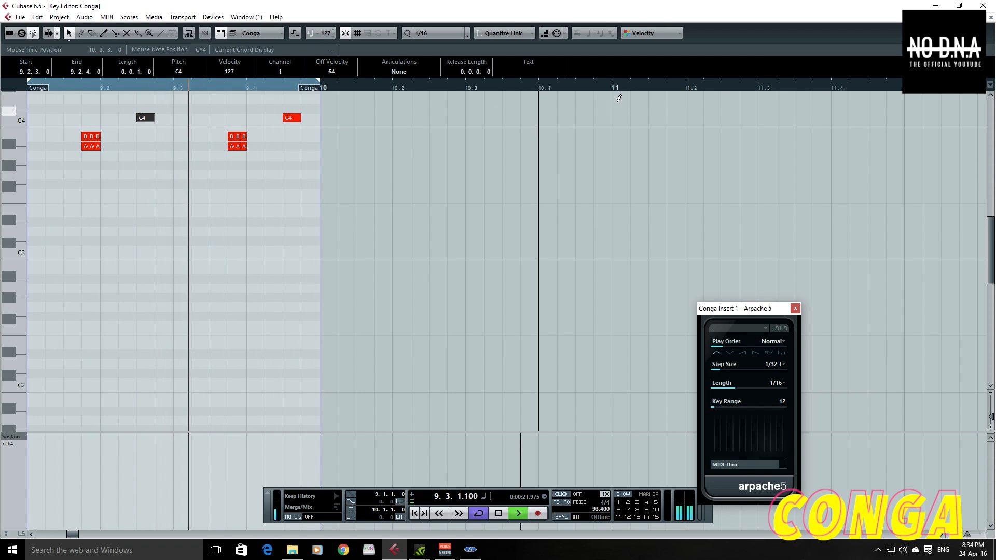
- Close the Key Editor and route the BO Bongo 004 HC sound in Maschine slot 13 to output Ext. 5
left_click(990, 18)
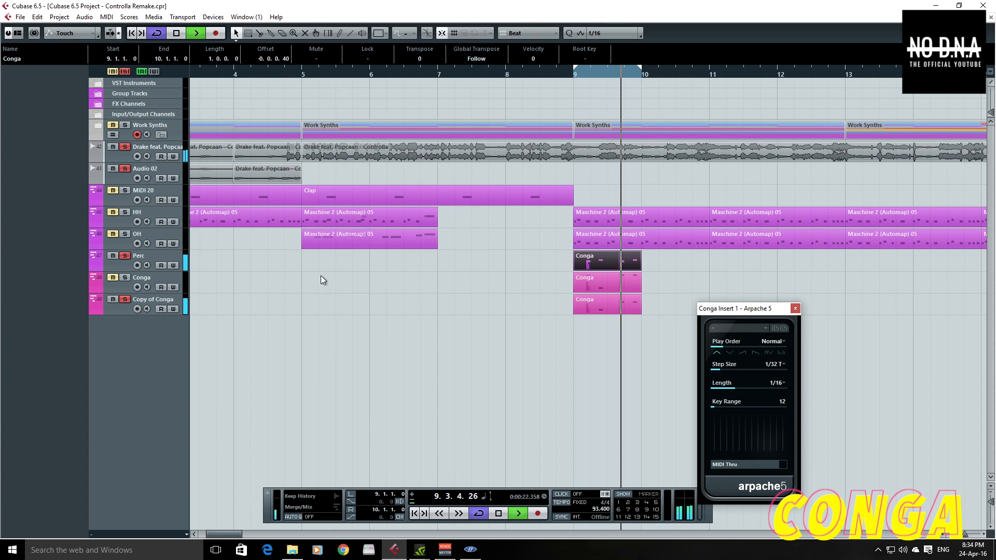
left_click(160, 252)
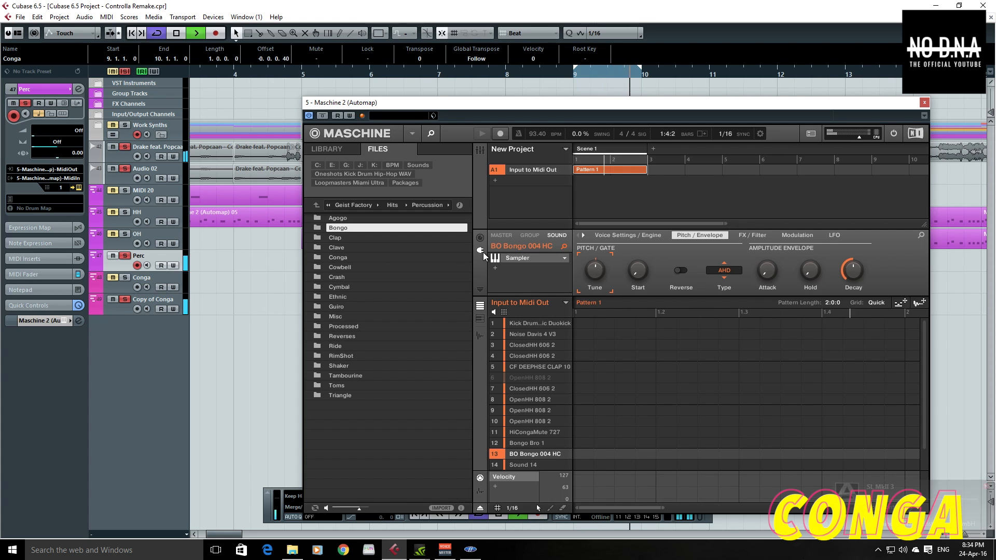
left_click(481, 235)
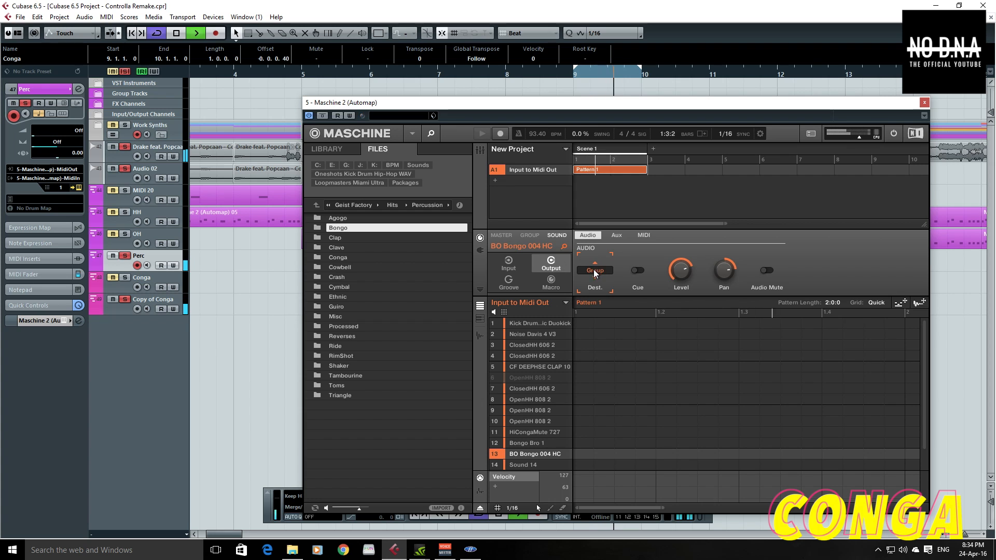
left_click(594, 270)
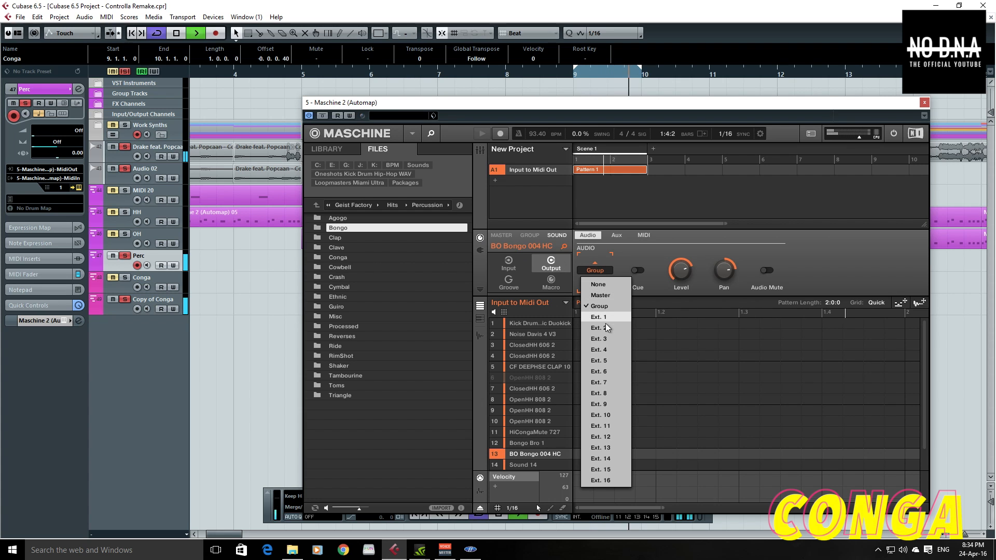
left_click(599, 360)
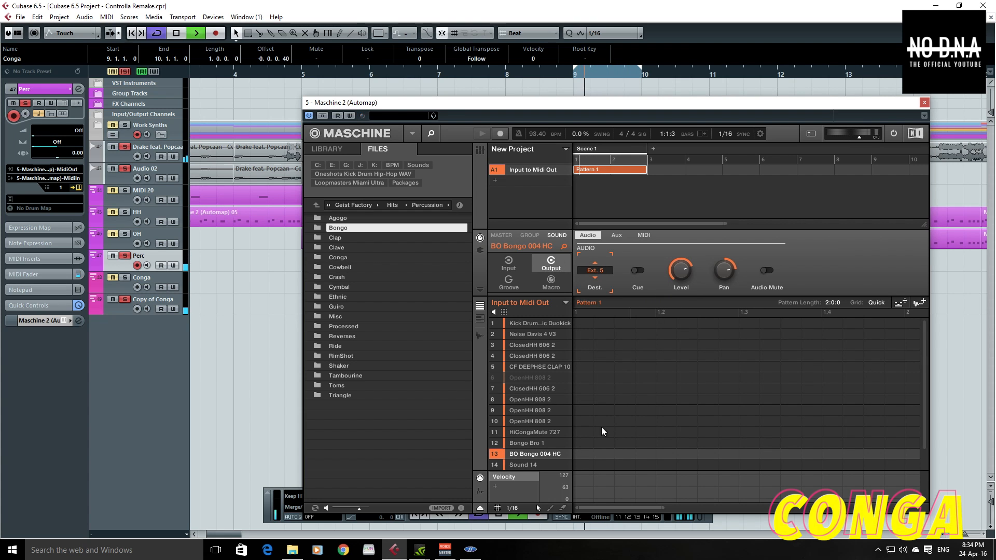
left_click(924, 103)
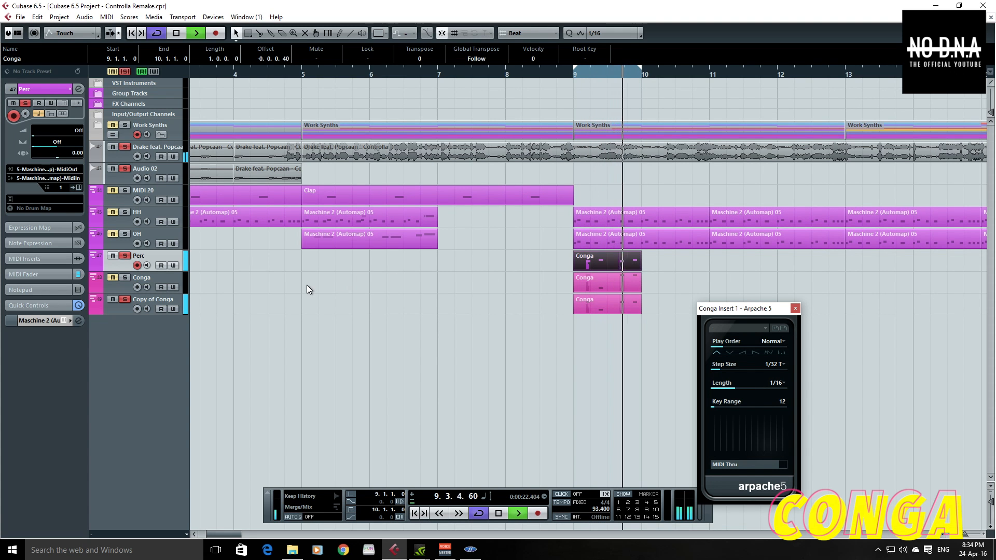
- Compare the Perc track with the reference by toggling its solo during playback, and stop
left_click(125, 257)
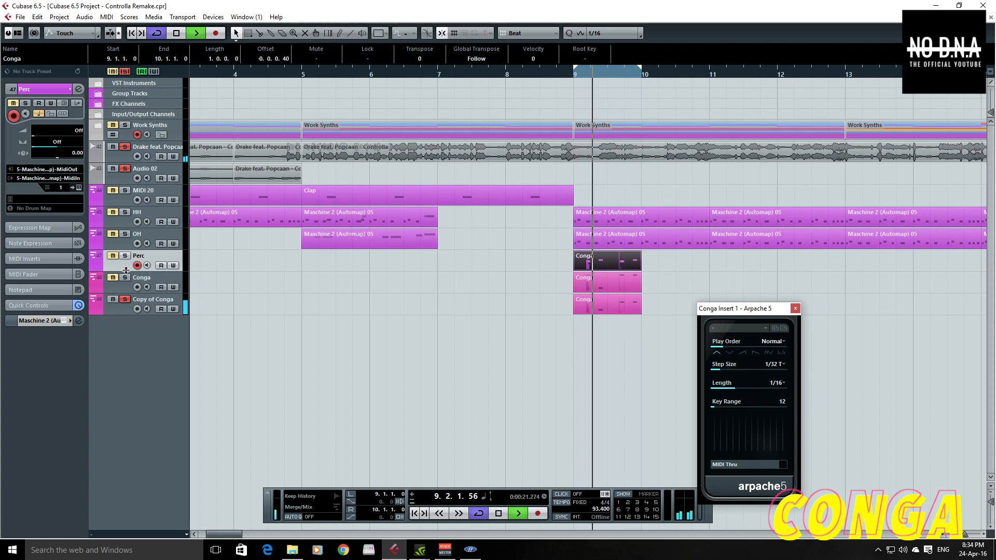
left_click(125, 257)
key("space")
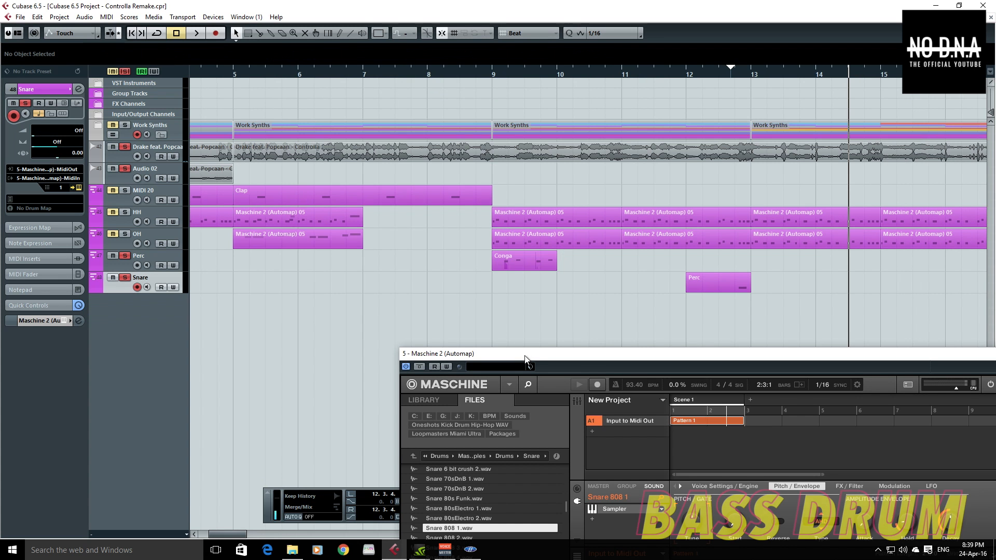
- Move the Maschine window up and select the Duokick kick drum sound in slot 1
left_click_drag(522, 423, 417, 92)
scroll(536, 346, "up", 3)
left_click(521, 310)
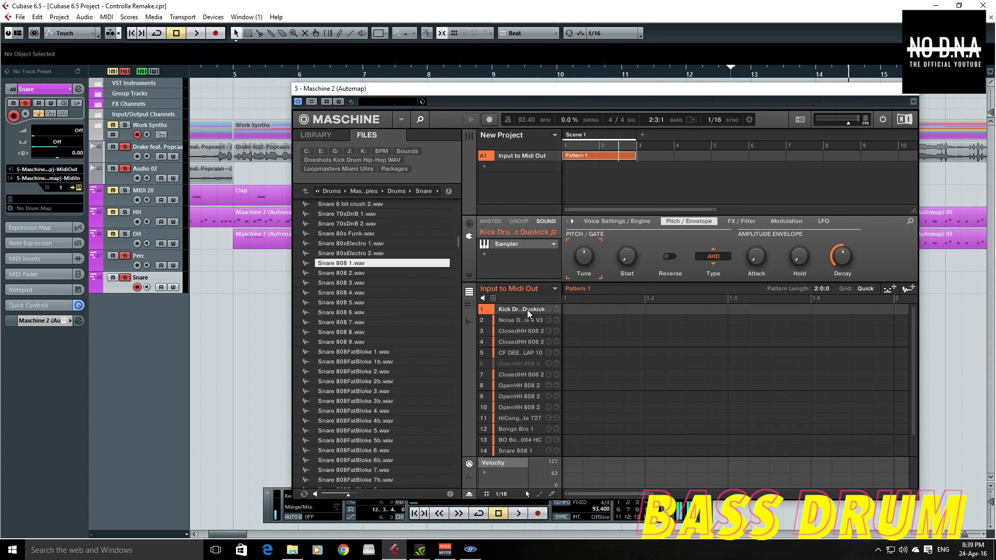
- Play the reference track with the Maschine window moved clear of the arrangement, and bring Maschine back before stopping
key("space")
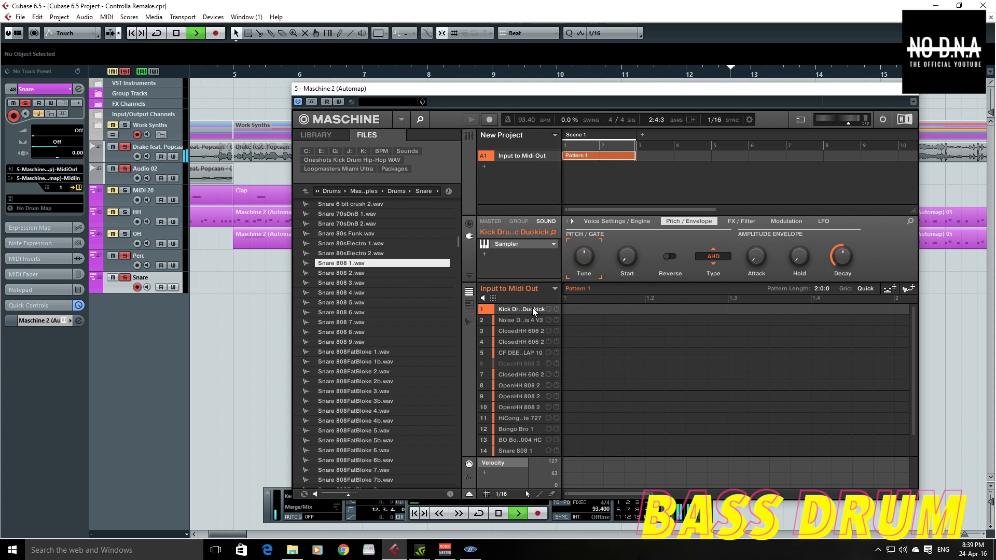
left_click_drag(559, 94, 595, 363)
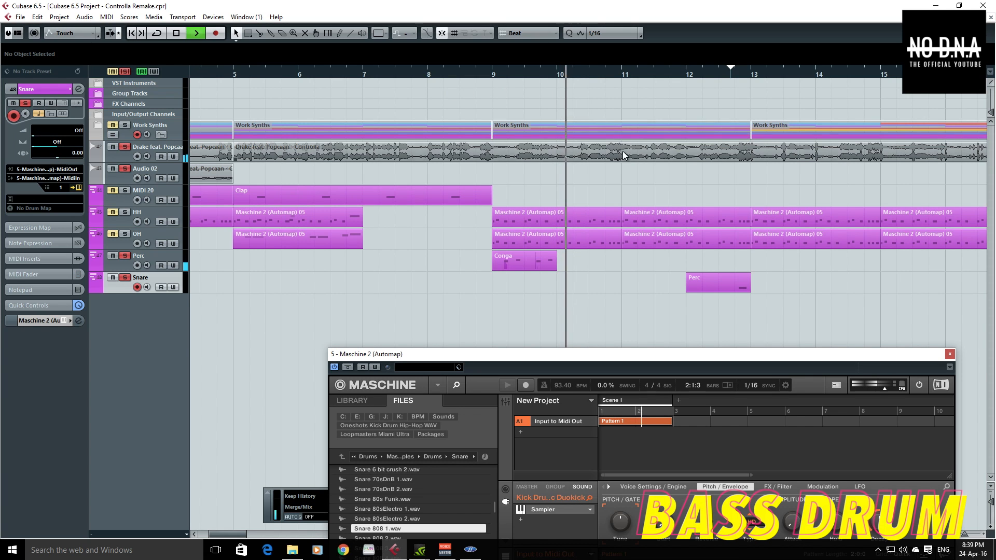
scroll(772, 183, "right", 5)
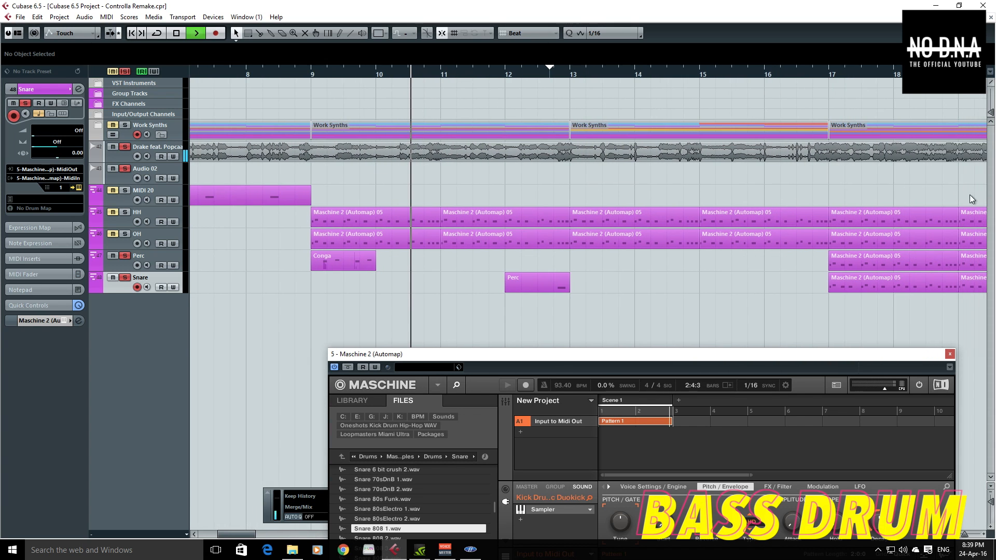
left_click_drag(692, 360, 628, 121)
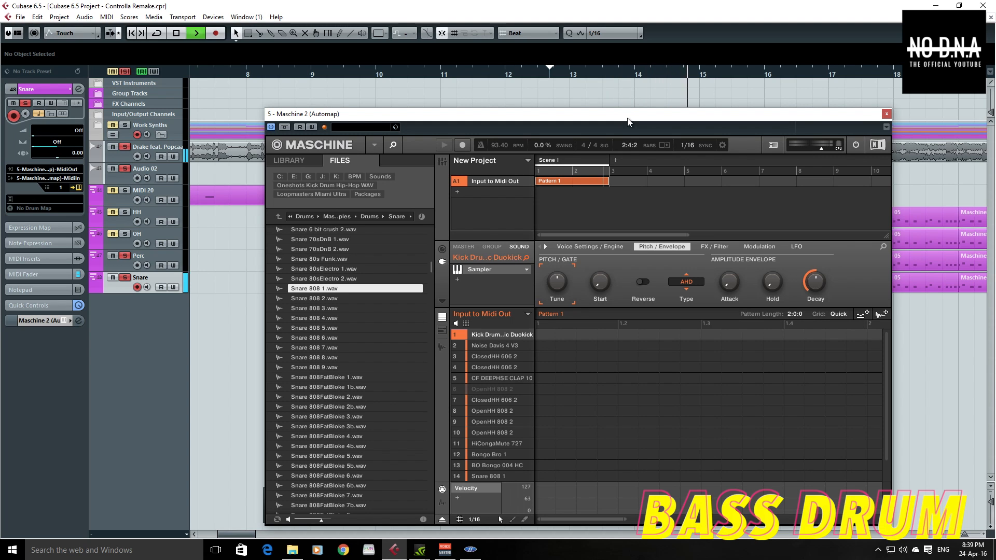
key("space")
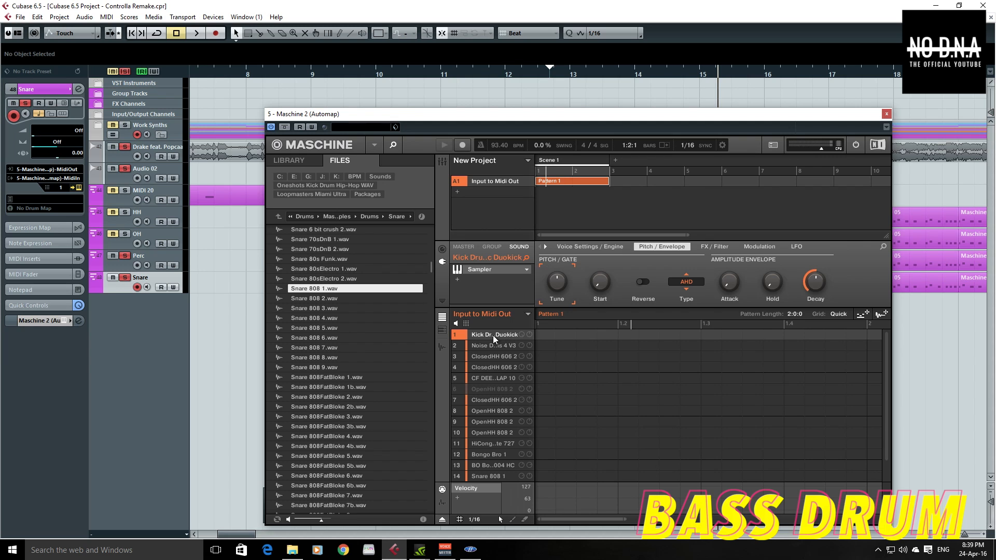
- Check the kick's Group and Sound pages, review the Bass Drum channel's inserts in the Mixer during playback, and close the Mixer
left_click(491, 247)
left_click(512, 247)
key("F3")
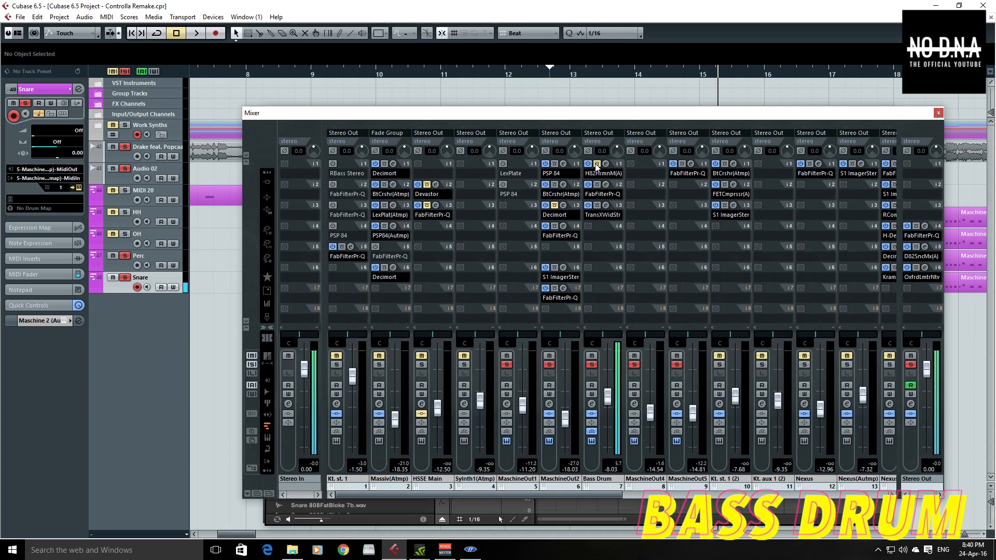
double_click(600, 76)
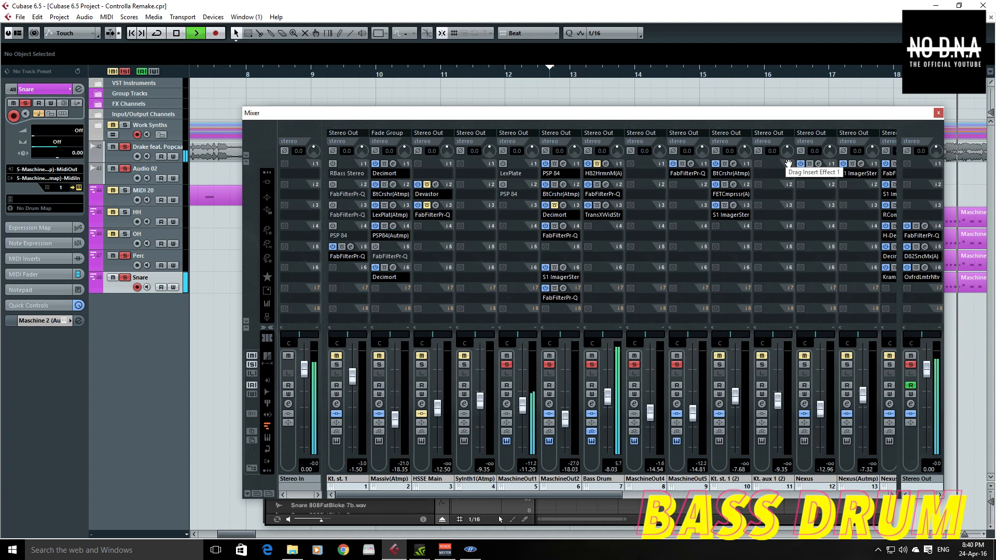
left_click(938, 113)
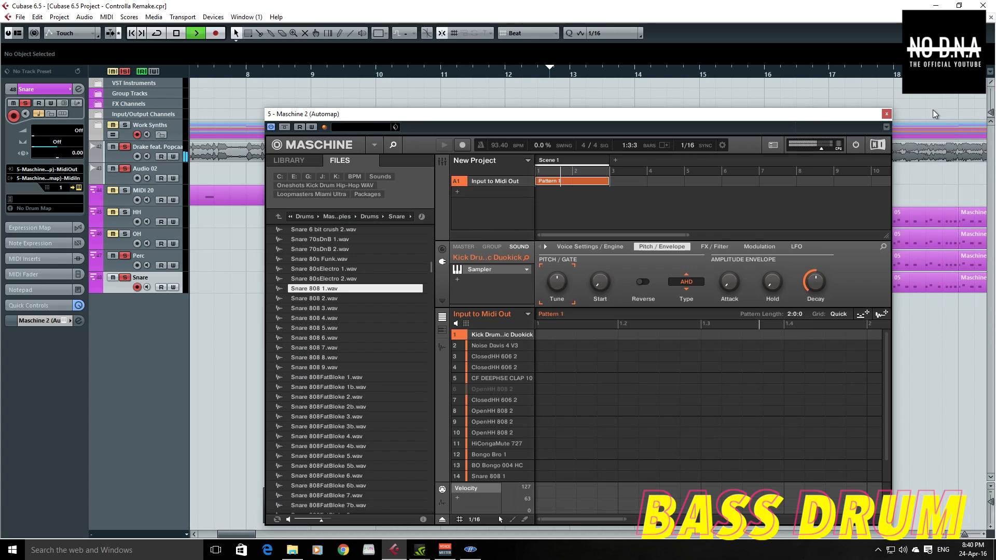
- Move Maschine clear of the tracks, show the transport panel, and stop playback with the cursor set to 12.3
left_click_drag(826, 118, 848, 335)
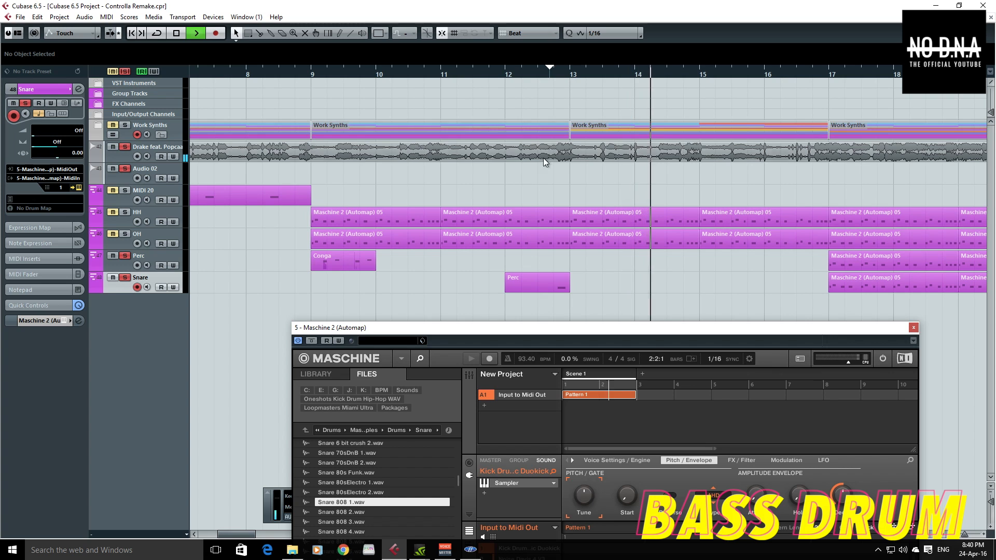
key("F2")
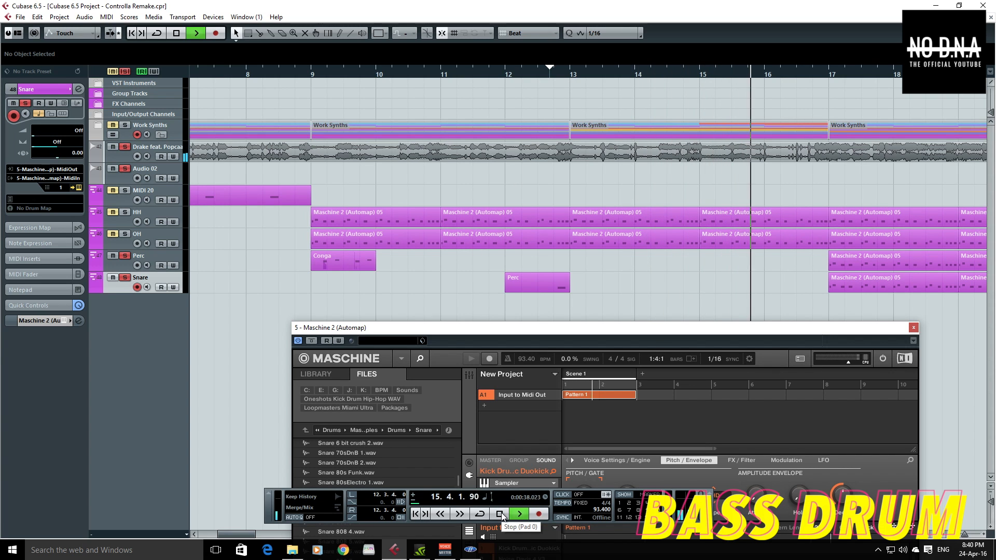
left_click(500, 514)
left_click(531, 73)
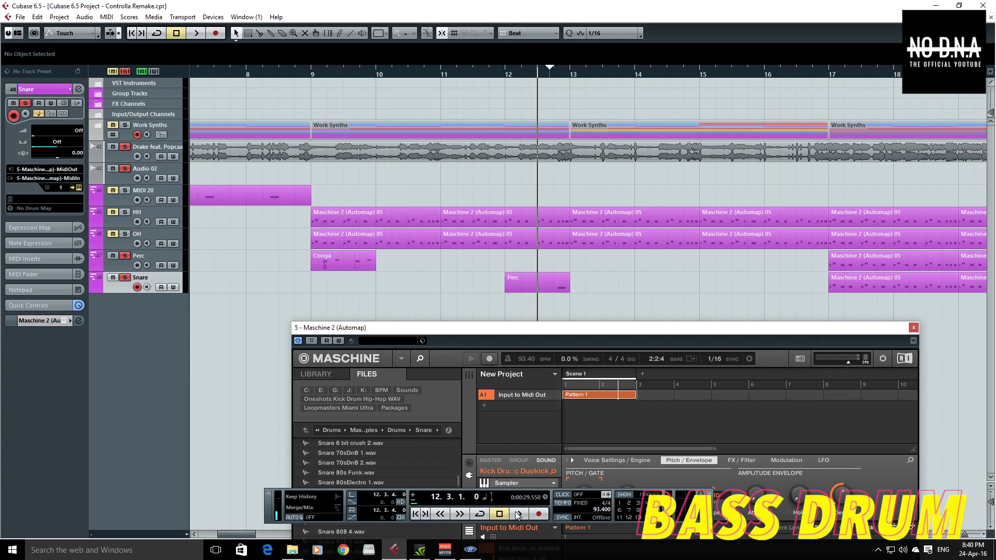
- Duplicate the Snare track and delete the copied parts on the new track
right_click(157, 276)
left_click(176, 308)
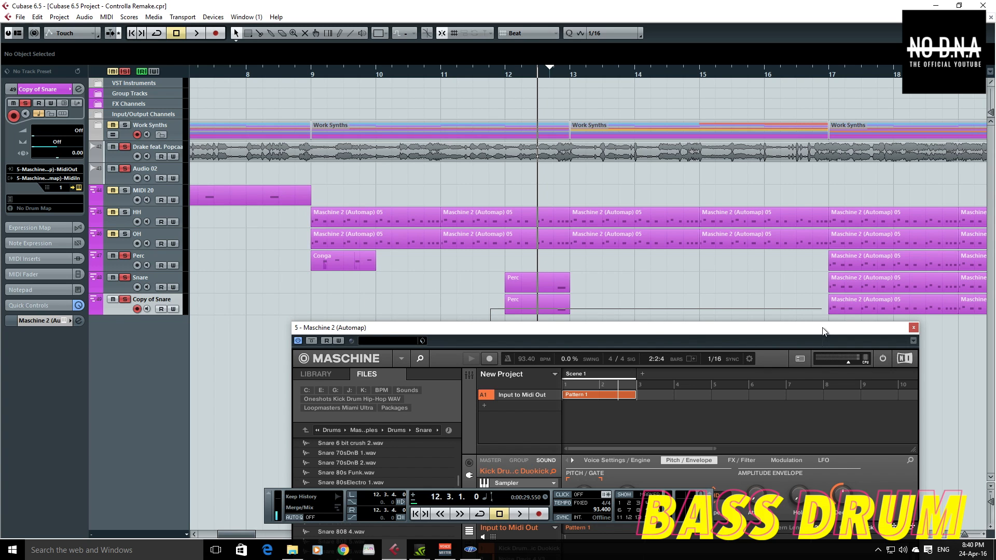
left_click_drag(851, 309, 979, 297)
key("Delete")
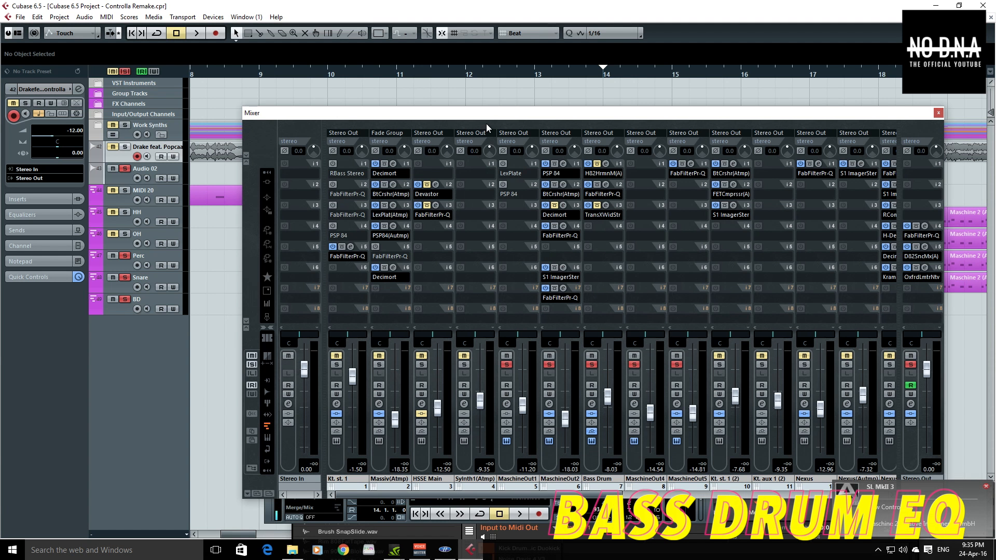
- Move the Mixer clear of the arrangement and play the BD part from just before bar 12
left_click_drag(485, 117, 597, 365)
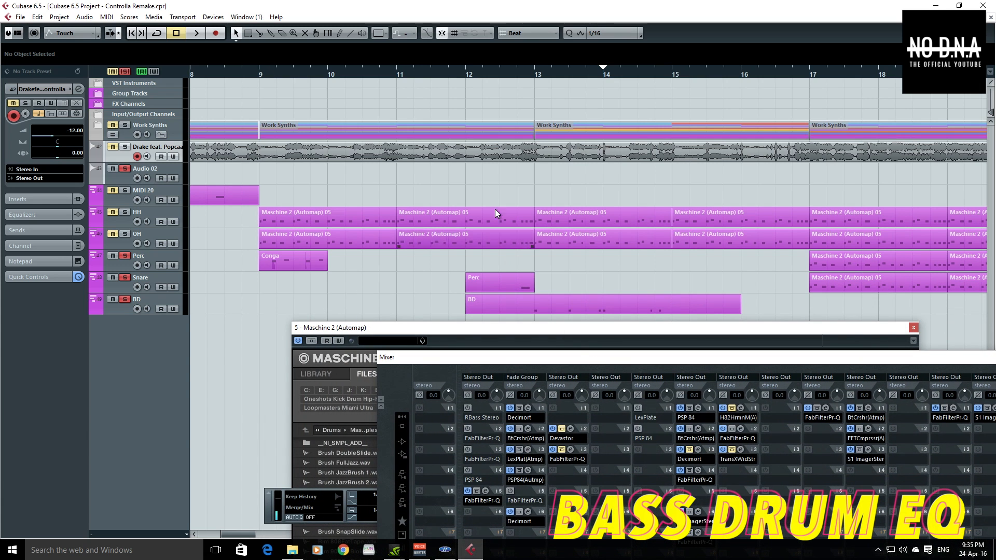
left_click(446, 76)
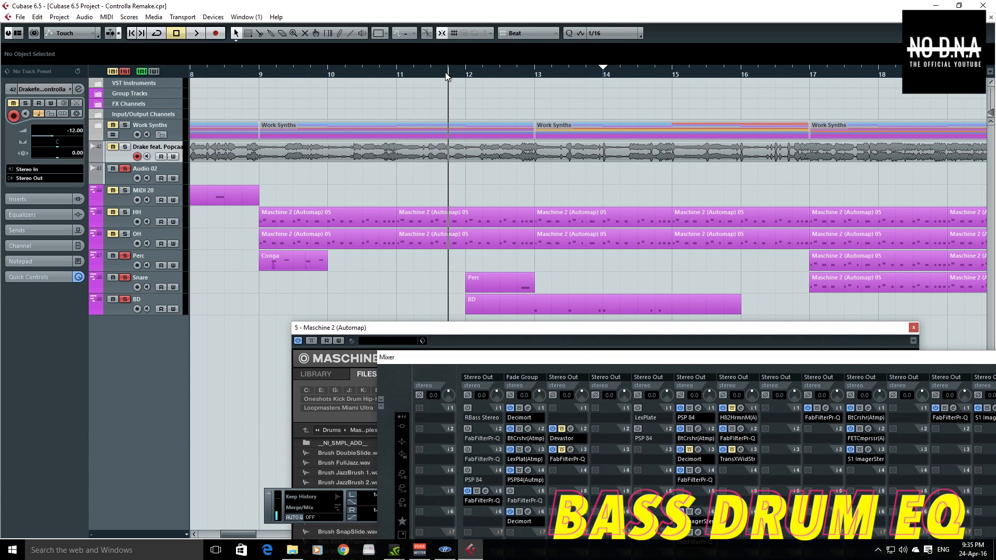
key("space")
key("space")
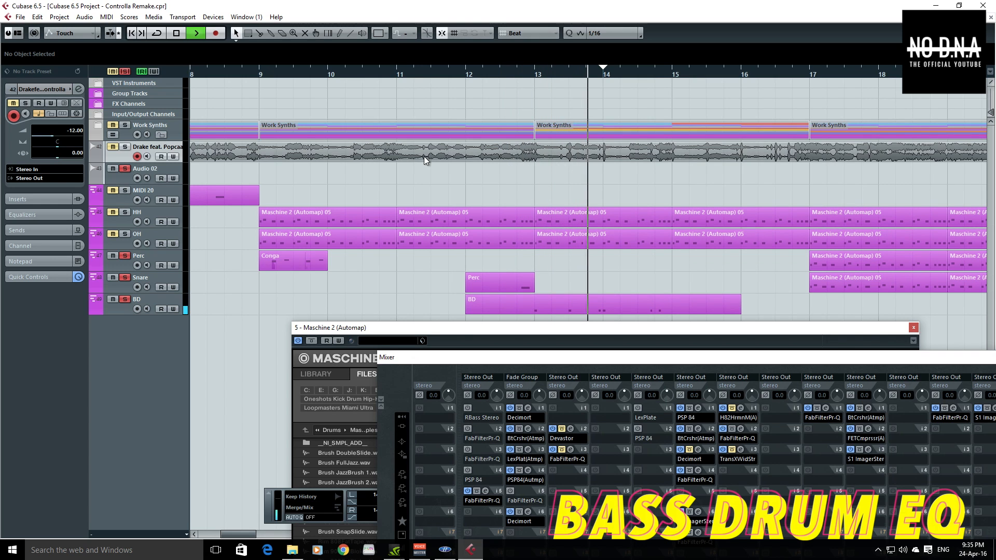
key("space")
key("g")
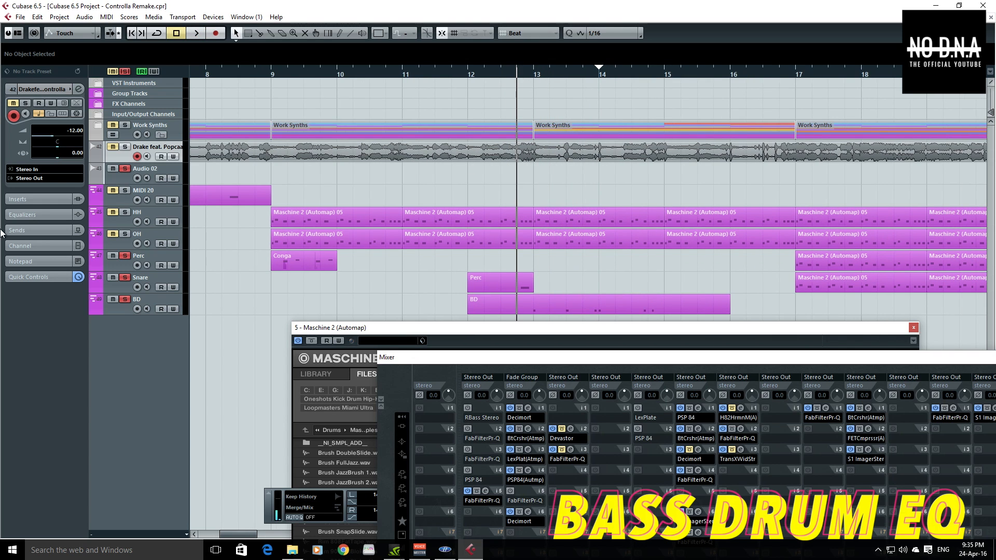
- Compare the BD part with the reference track by toggling the BD solo during playback
key("space")
left_click(125, 298)
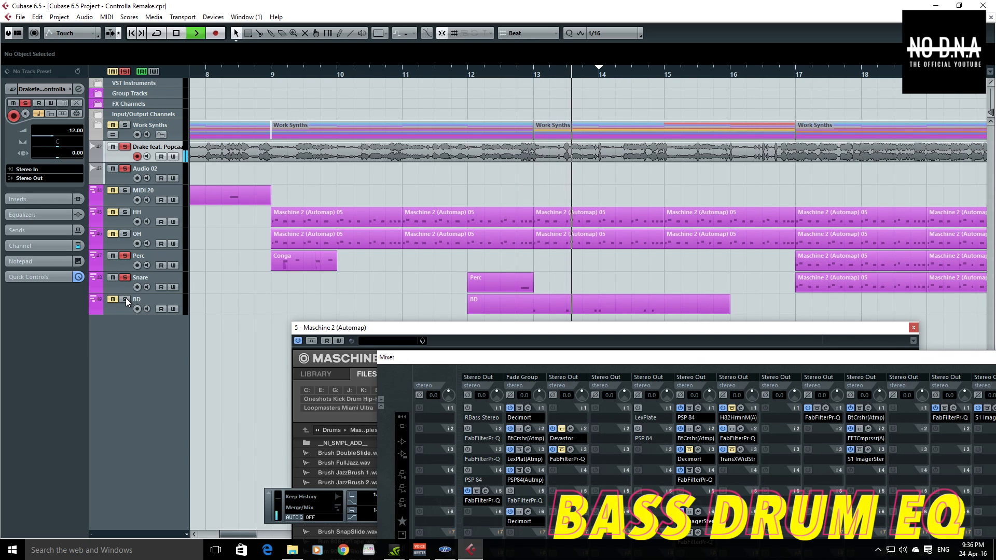
key("space")
left_click(126, 299)
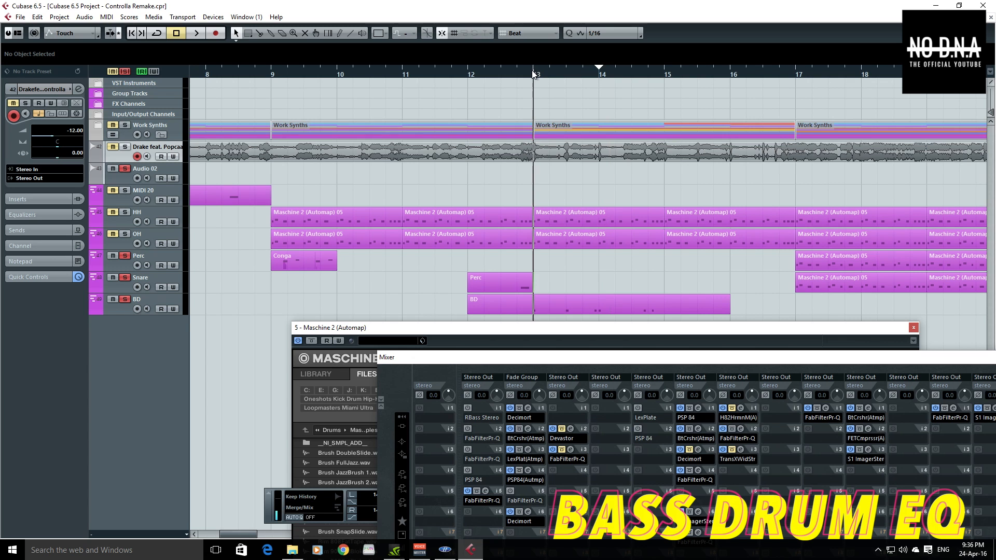
key("space")
- Load the SoftKick preset in the TransX Wide Stereo insert on the Bass Drum channel and play it back
left_click_drag(577, 357, 422, 101)
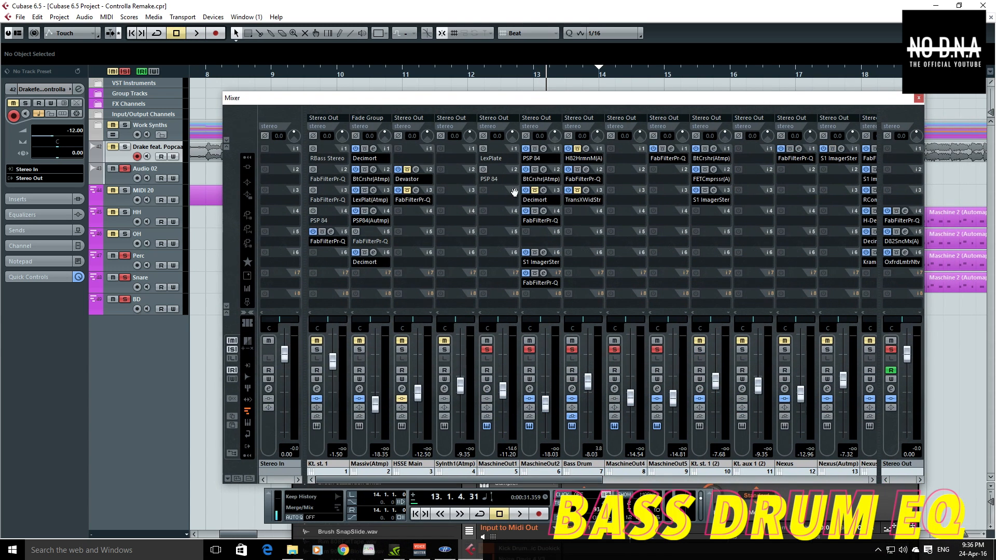
left_click(585, 190)
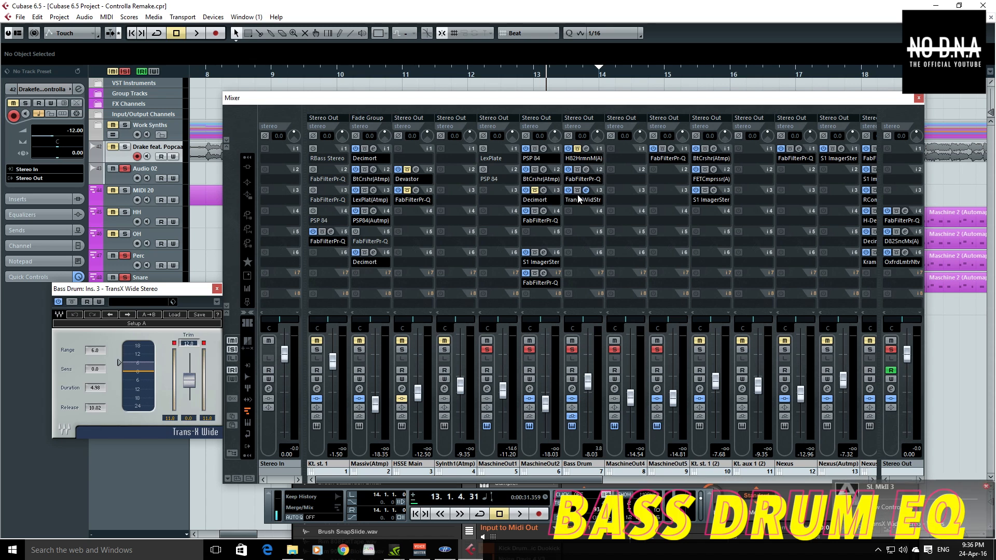
left_click(175, 315)
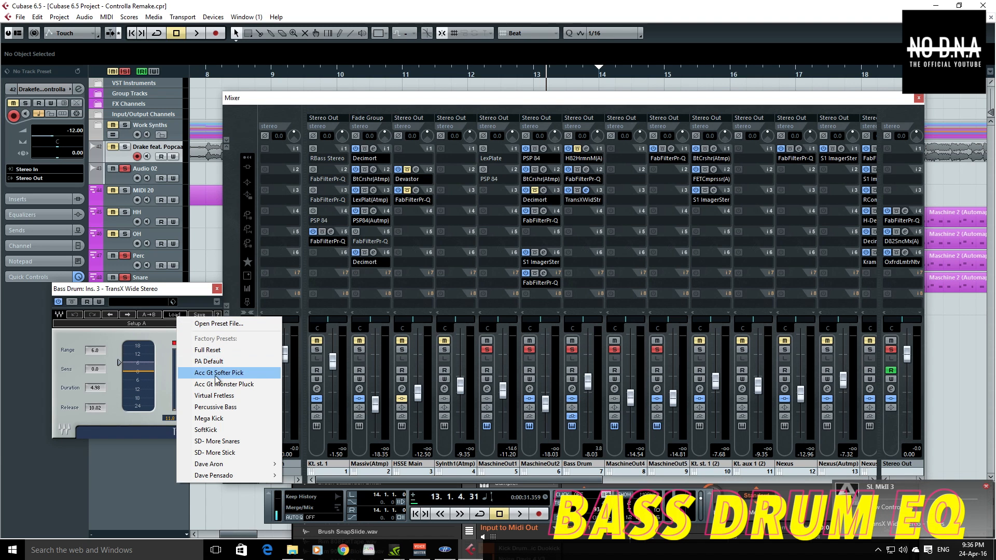
left_click(213, 430)
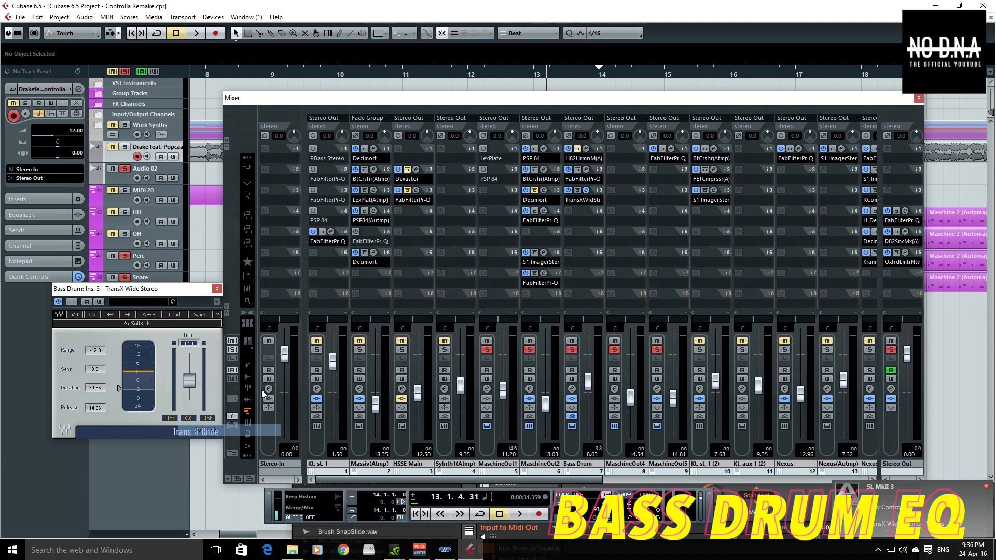
key("space")
mouse_move(446, 106)
left_mouse_down()
mouse_move(798, 229)
mouse_move(713, 114)
mouse_move(441, 112)
left_mouse_up()
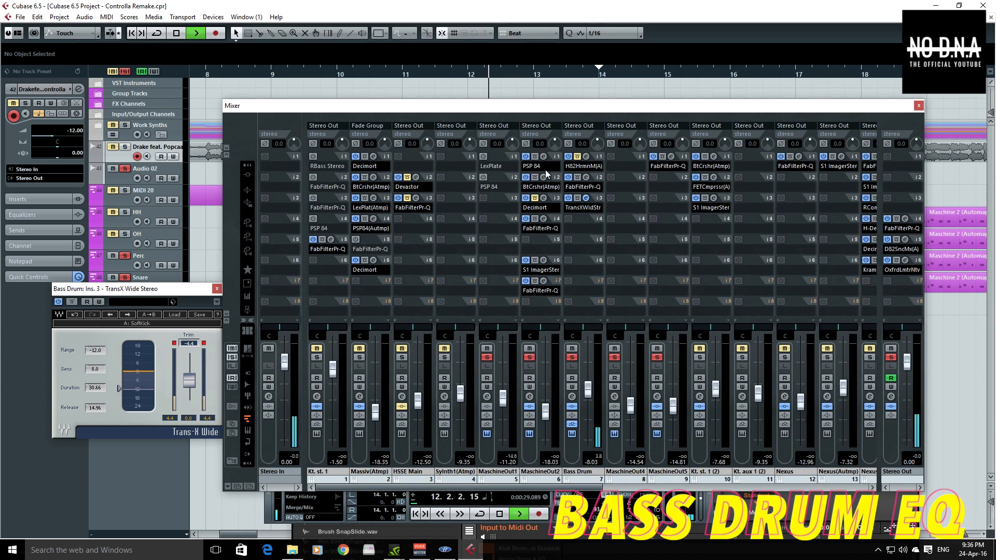
- Try the low-cut band of the Bass Drum channel's FabFilter Pro-Q at 60 Hz and play it back
key("space")
left_click(585, 177)
left_click(369, 279)
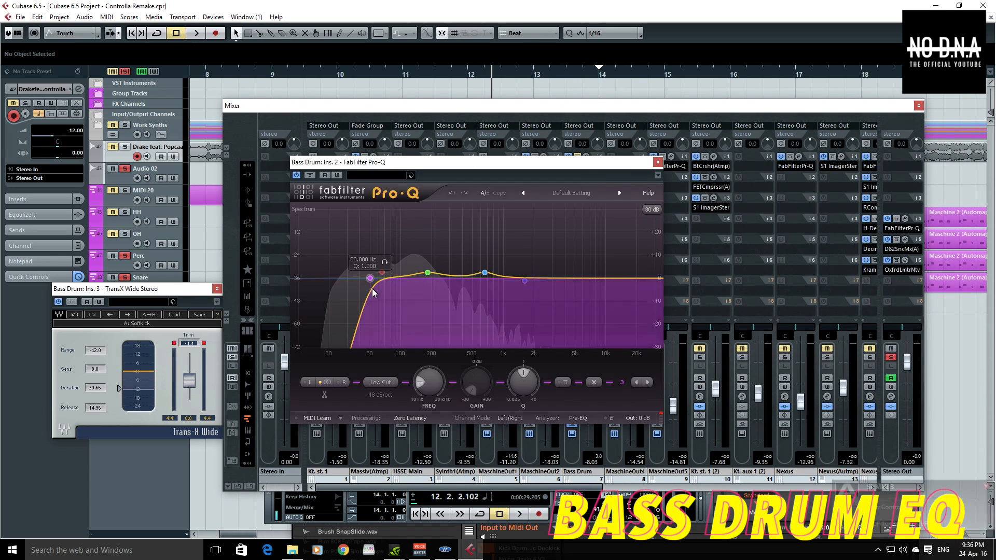
double_click(436, 390)
type("60")
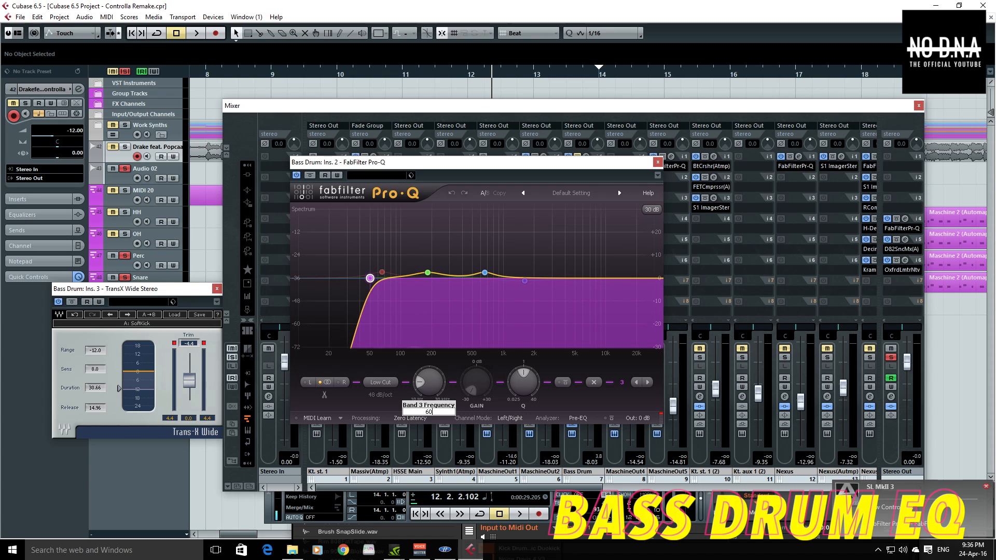
key("Return")
key("space")
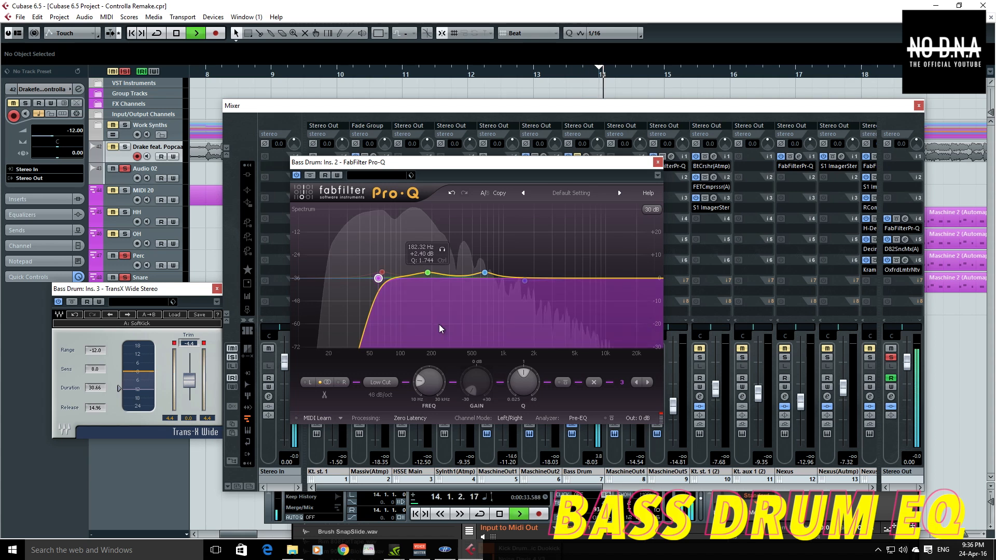
key("space")
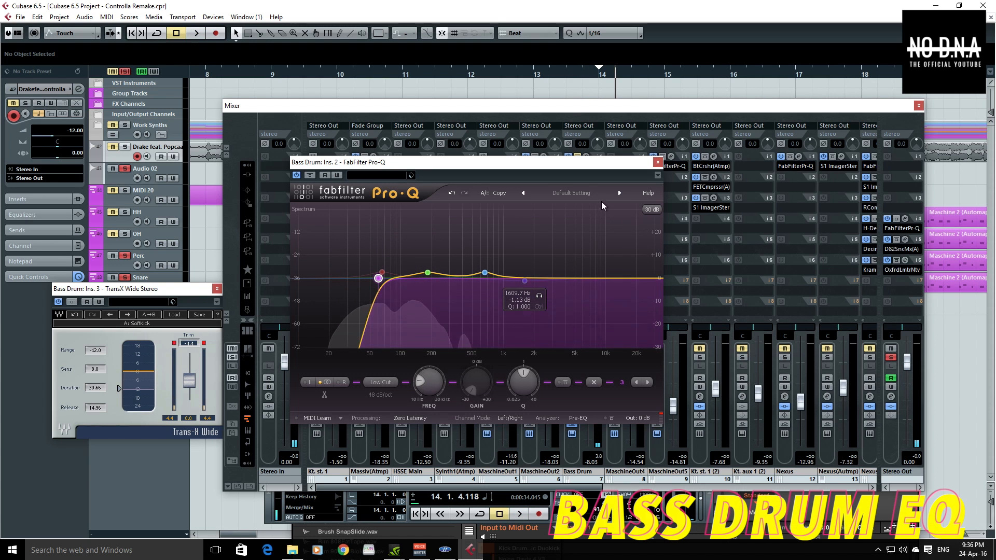
- Set the bass drum EQ's low-cut frequency to 50 Hz and close the Pro-Q
double_click(429, 390)
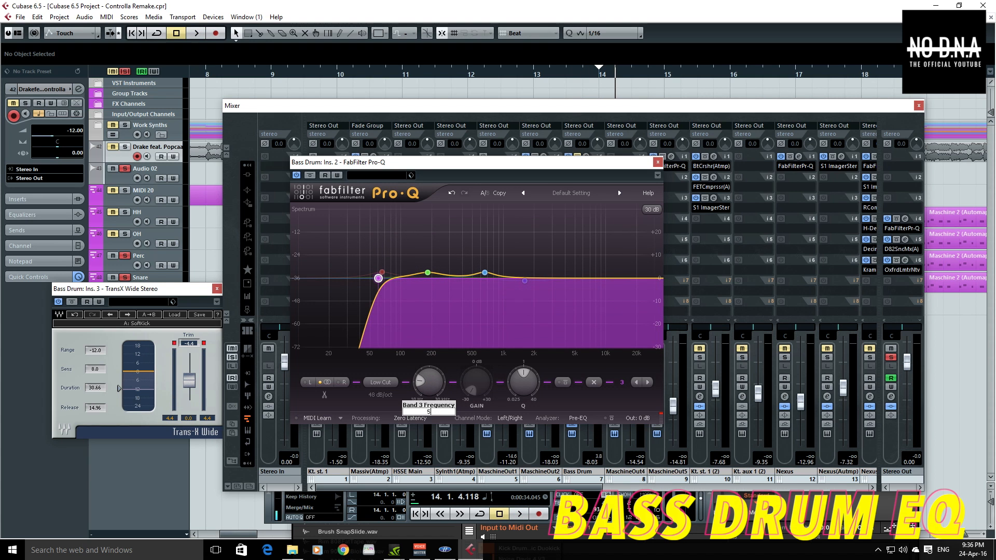
type("50")
key("Return")
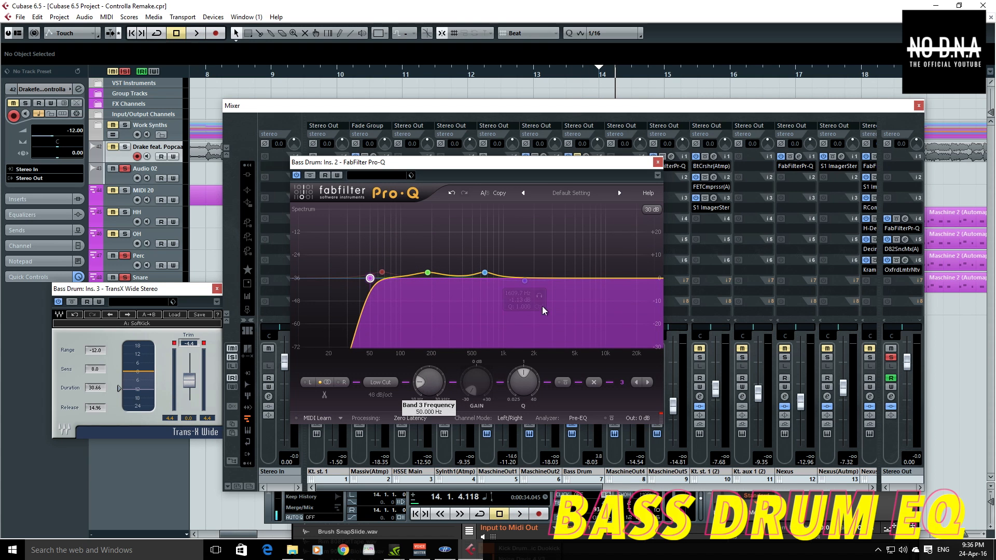
left_click(657, 163)
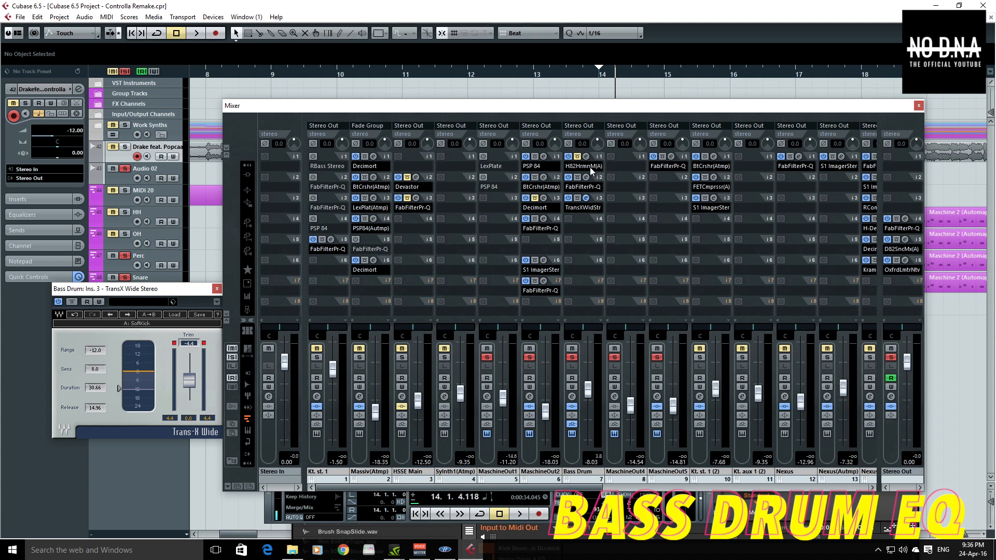
- Open the Maschine 2 instrument and examine the Pitch / Envelope settings of its kick drum sound
left_click(529, 434)
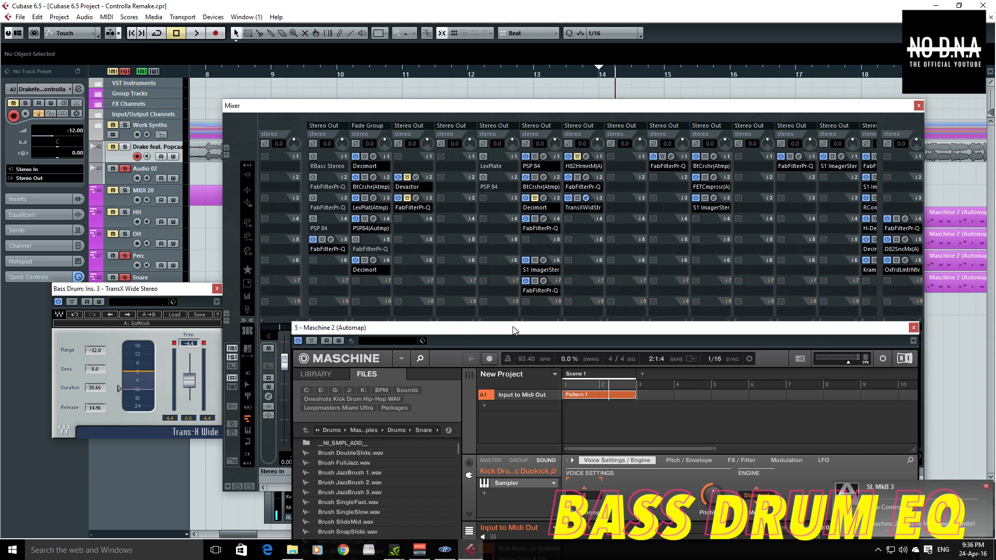
left_click_drag(513, 330, 437, 92)
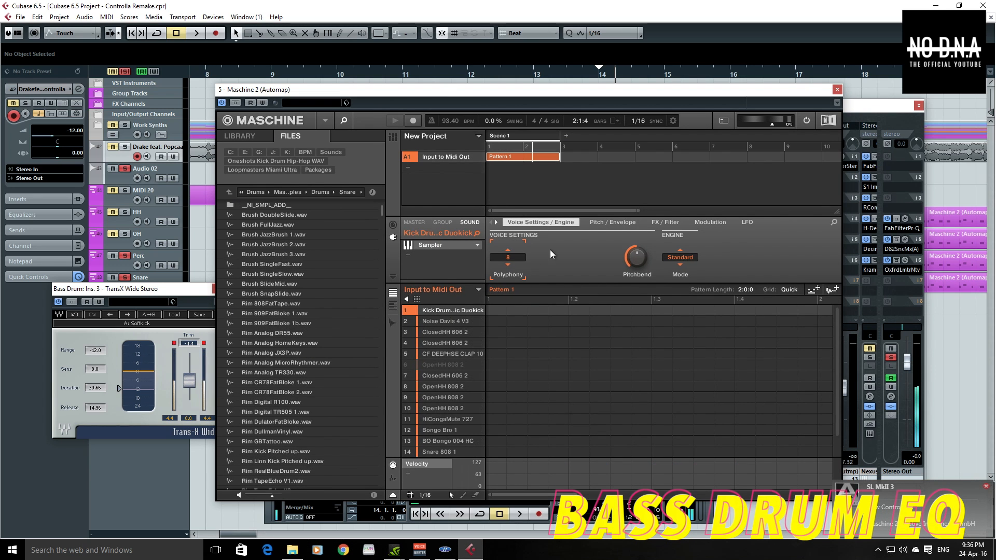
left_click(593, 223)
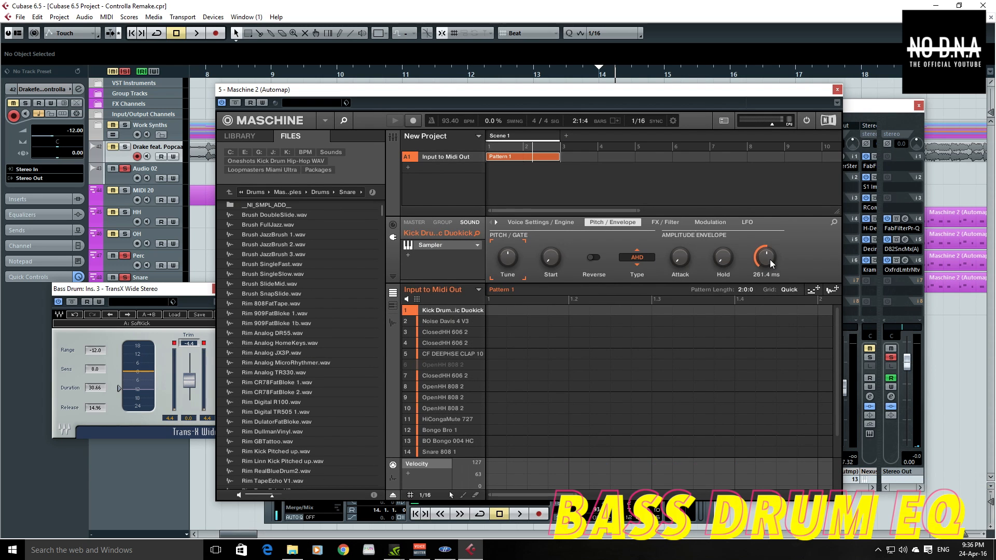
left_click(463, 311)
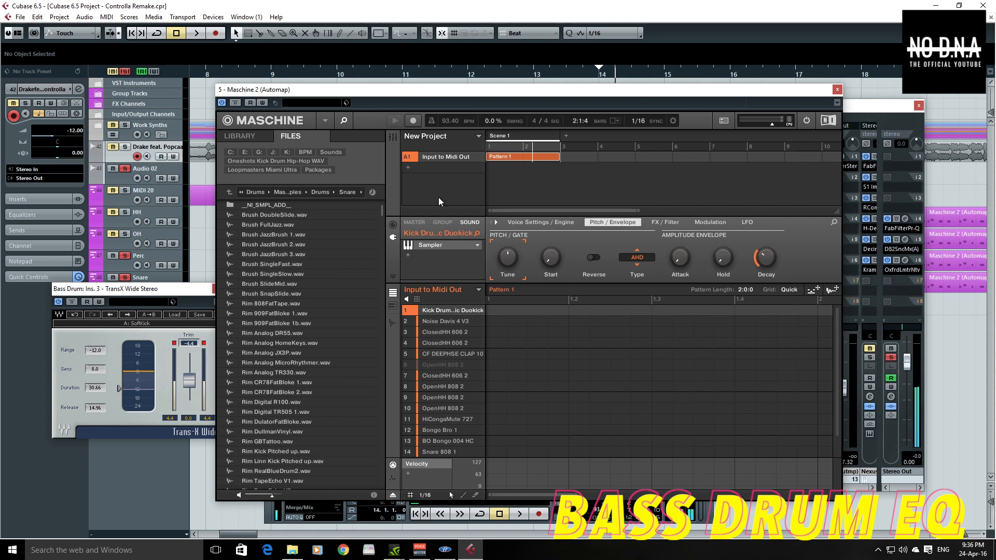
- Move the Maschine, Mixer and TransX windows clear of the tracks and the arrangement
left_click_drag(425, 93, 793, 413)
key("space")
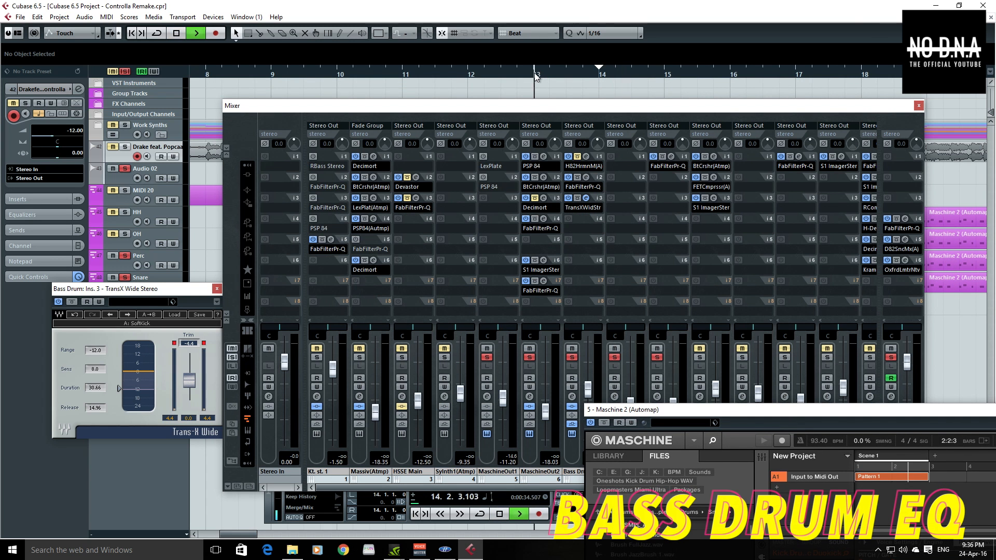
left_click_drag(542, 108, 708, 127)
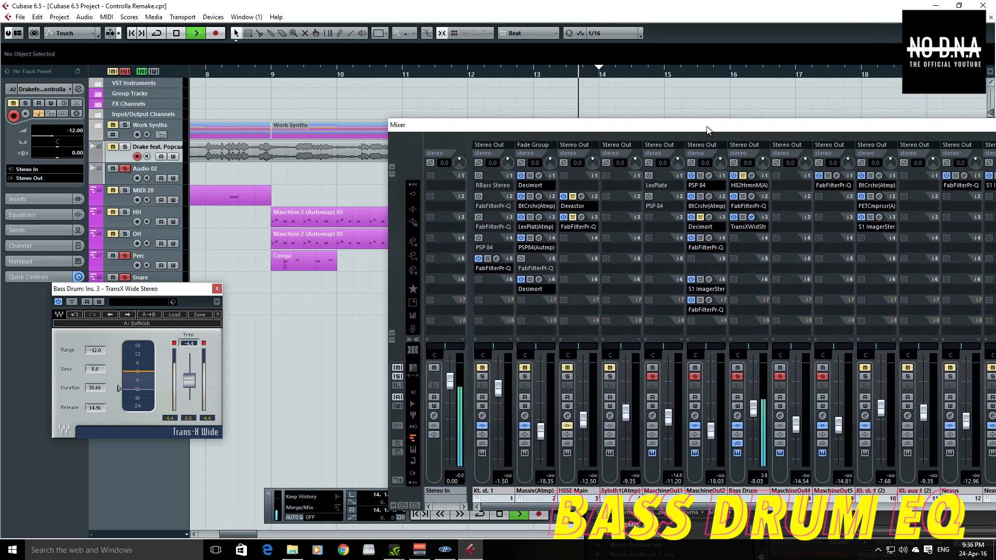
key("space")
left_click_drag(582, 127, 793, 214)
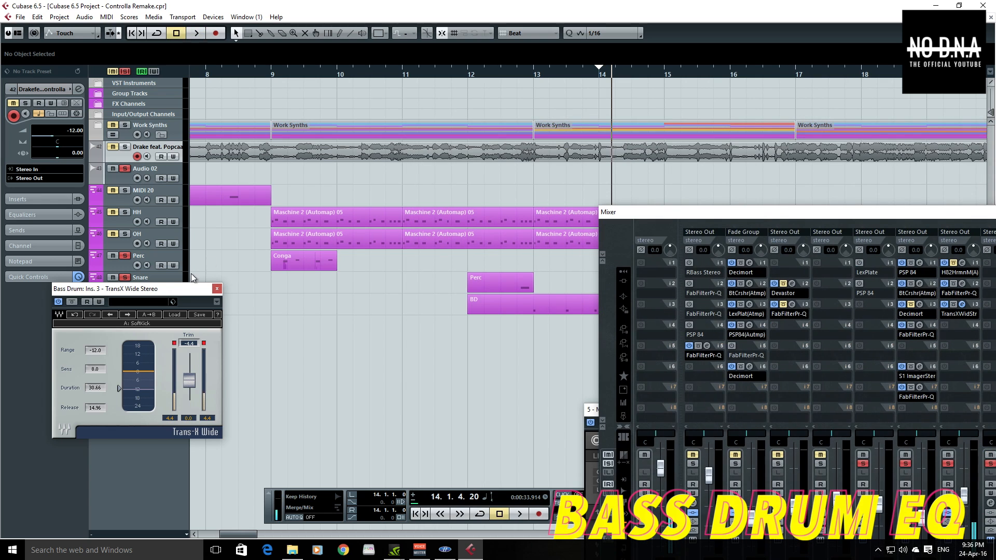
left_click_drag(191, 289, 418, 361)
- Compare the soloed reference track with the BD part from bar 13, leaving the reference unsoloed
key("space")
left_click(534, 73)
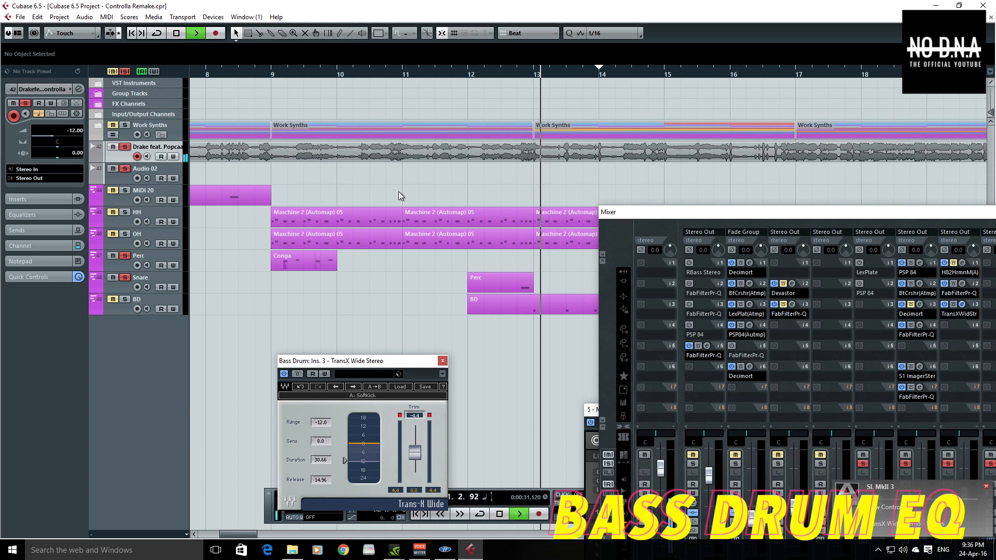
left_click(534, 74)
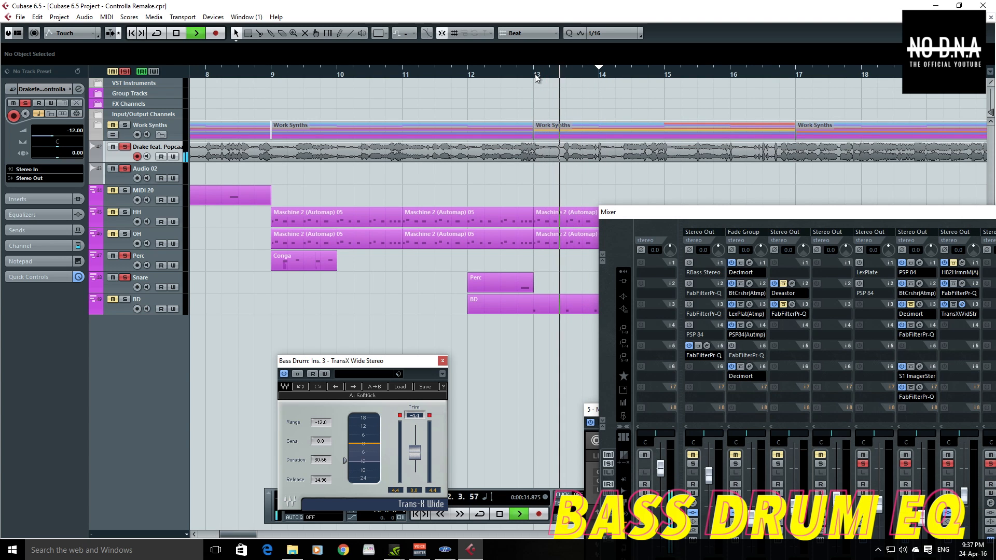
key("space")
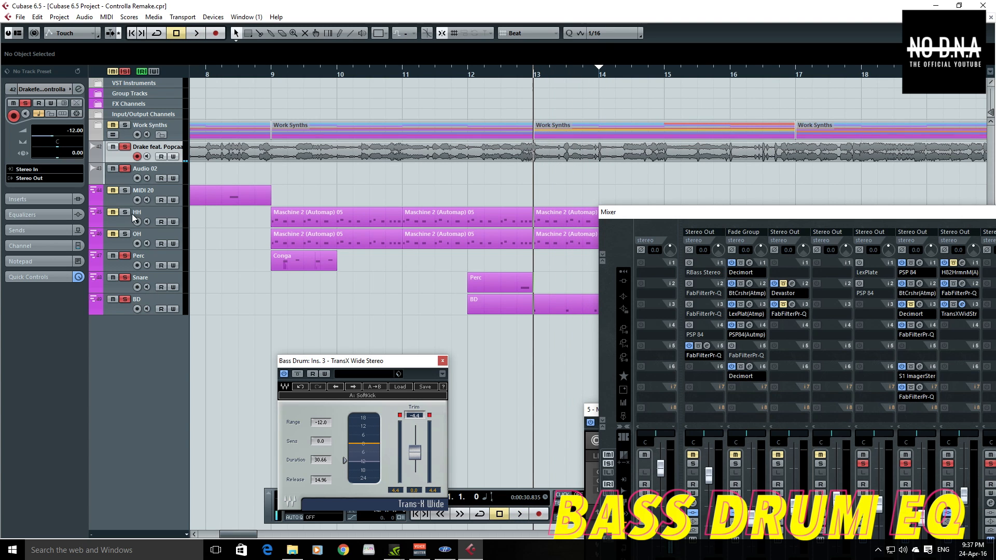
left_click(127, 148)
key("space")
- Bring the Mixer back into view, stop playback and place the Bass Drum channel's Pro-Q beside the insert slots
left_click_drag(805, 214, 445, 102)
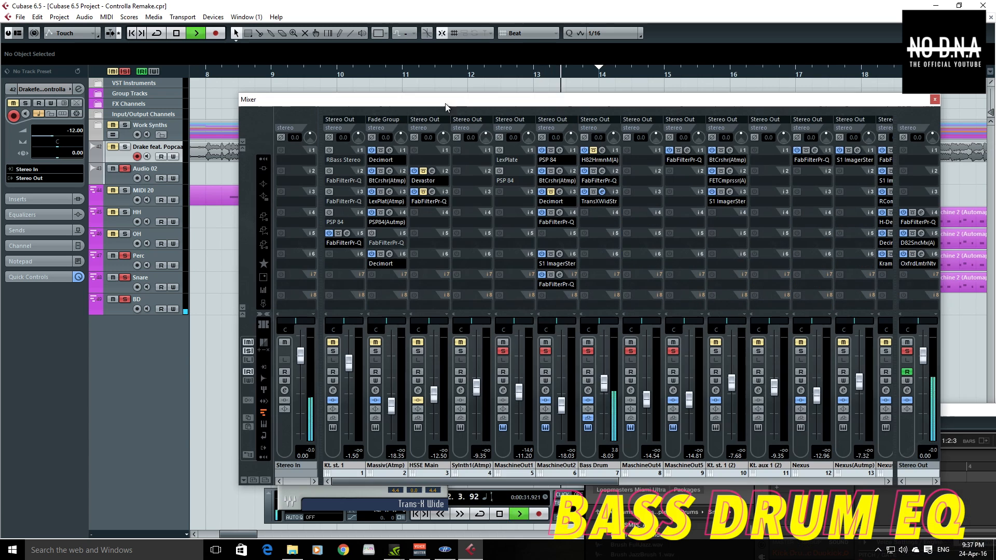
key("space")
left_click(602, 171)
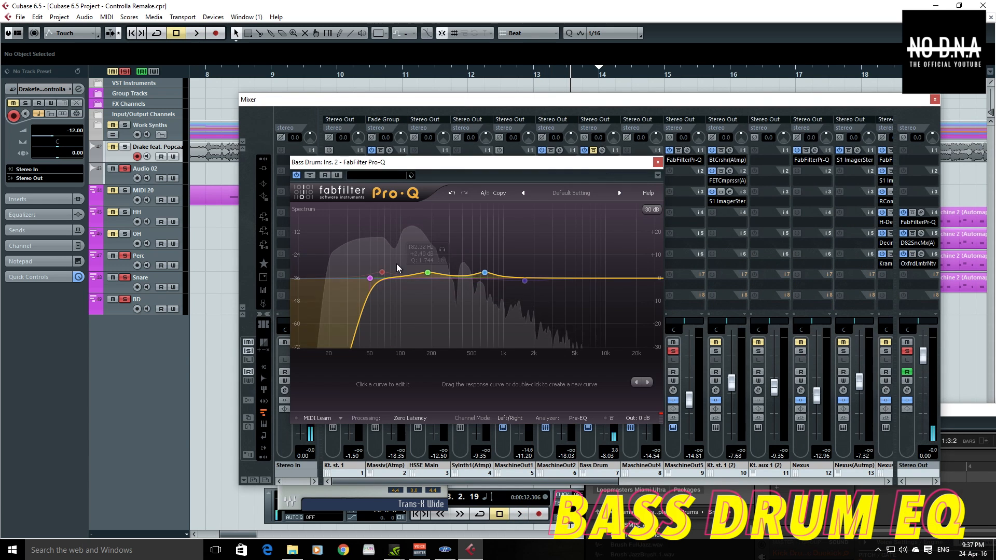
left_click(666, 105)
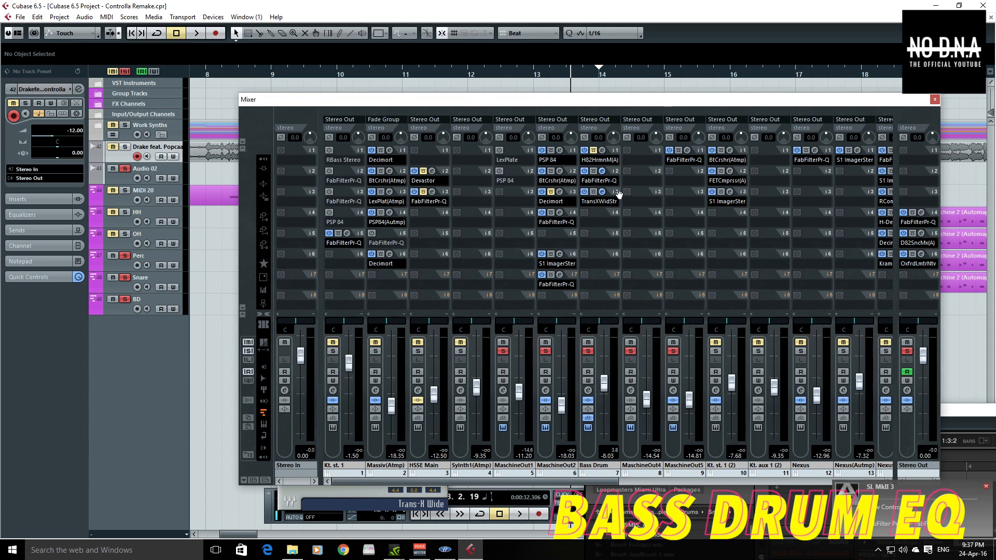
left_click(602, 172)
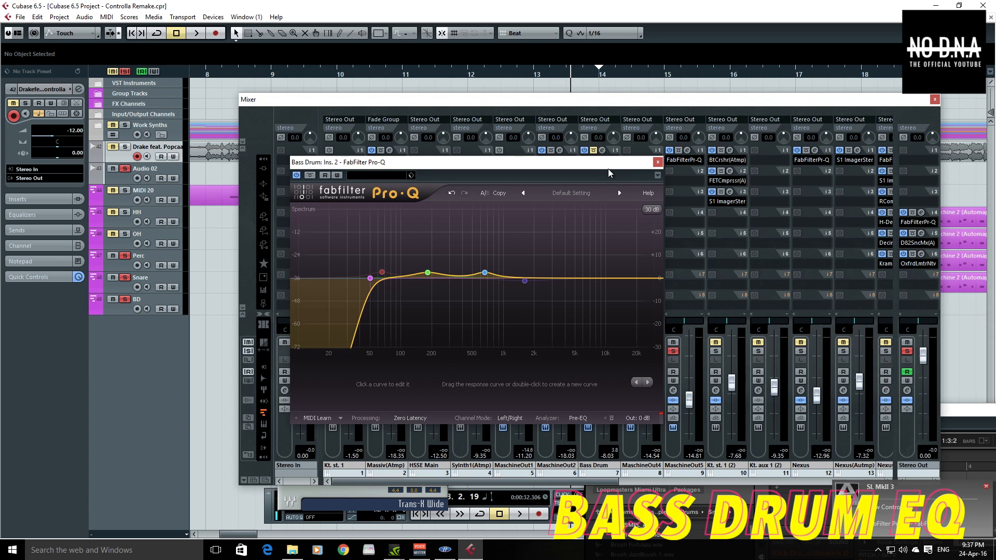
left_click_drag(608, 167, 375, 234)
- Reopen Maschine 2 from the Bass Drum channel and lengthen the kick's amplitude envelope decay
left_click(586, 431)
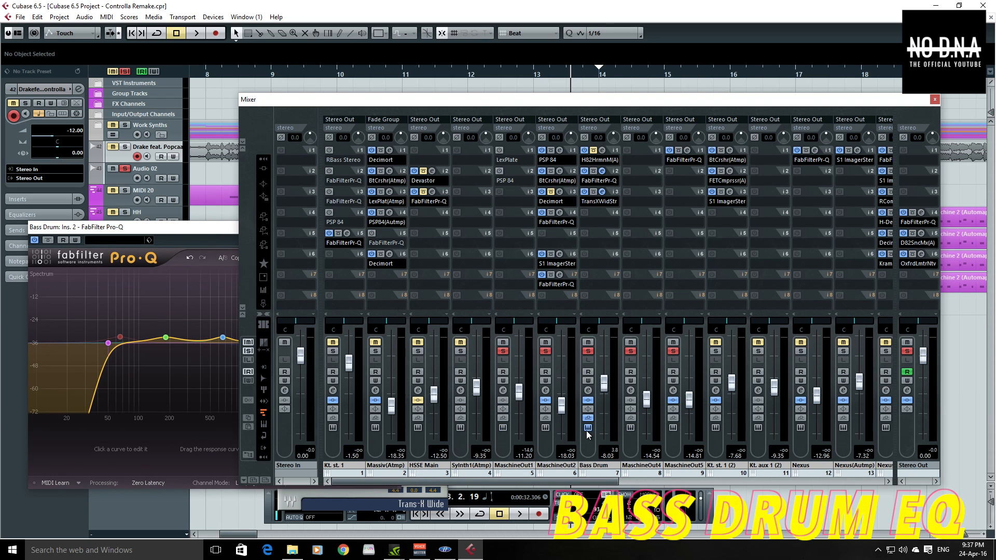
left_click(588, 428)
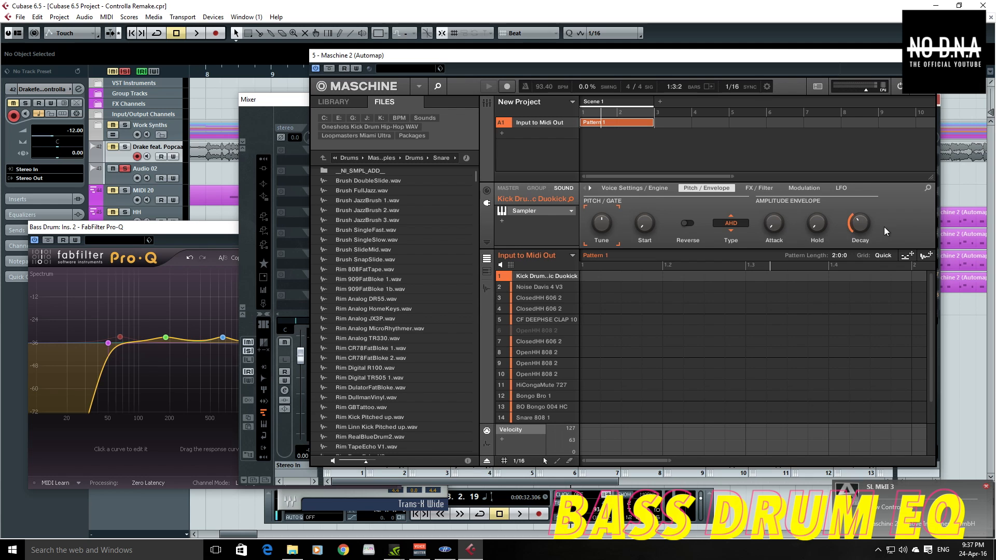
left_click_drag(855, 221, 856, 209)
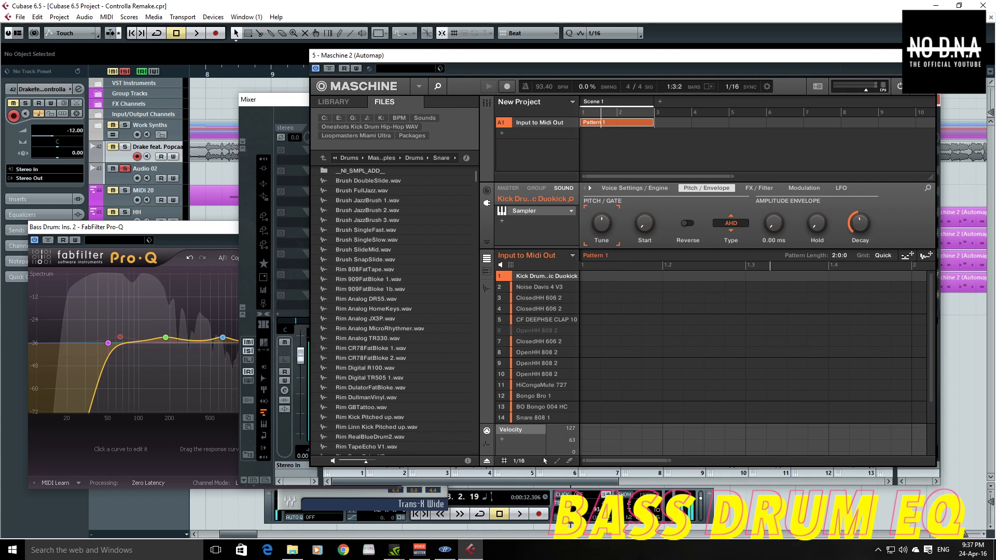
- Reshape band 5 of the bass drum's Pro-Q into a deeper cut centred at about 5032 Hz, with the Maschine window moved aside
left_click(241, 225)
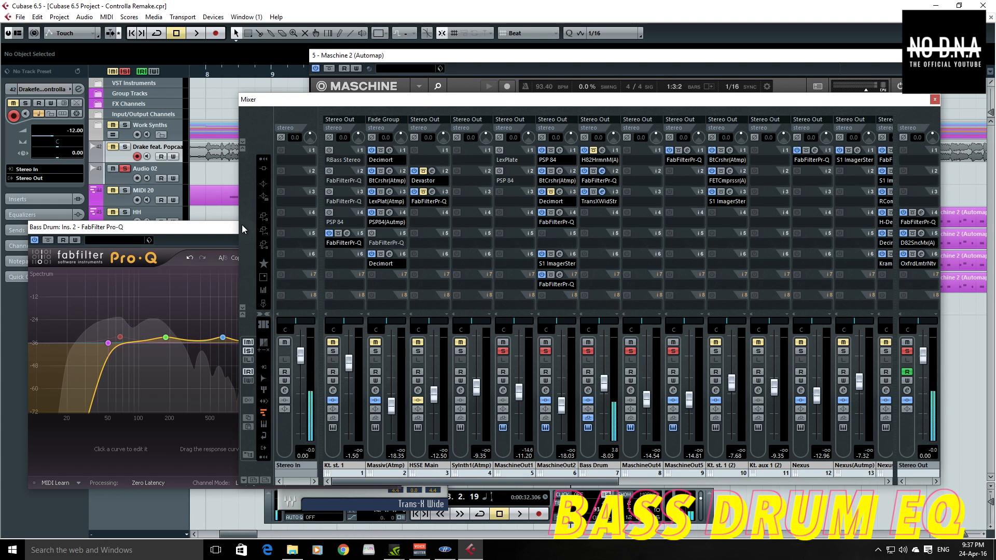
left_click(128, 228)
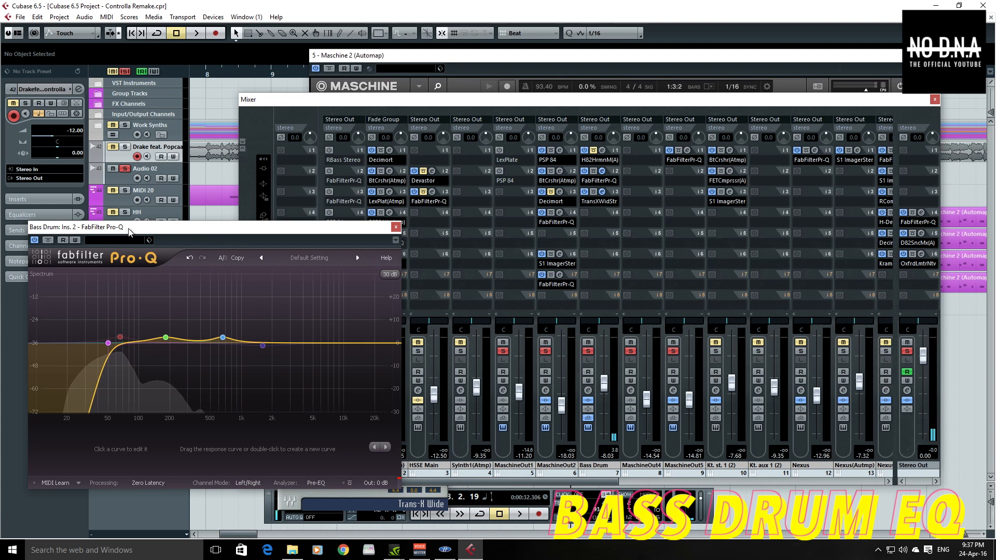
mouse_move(266, 343)
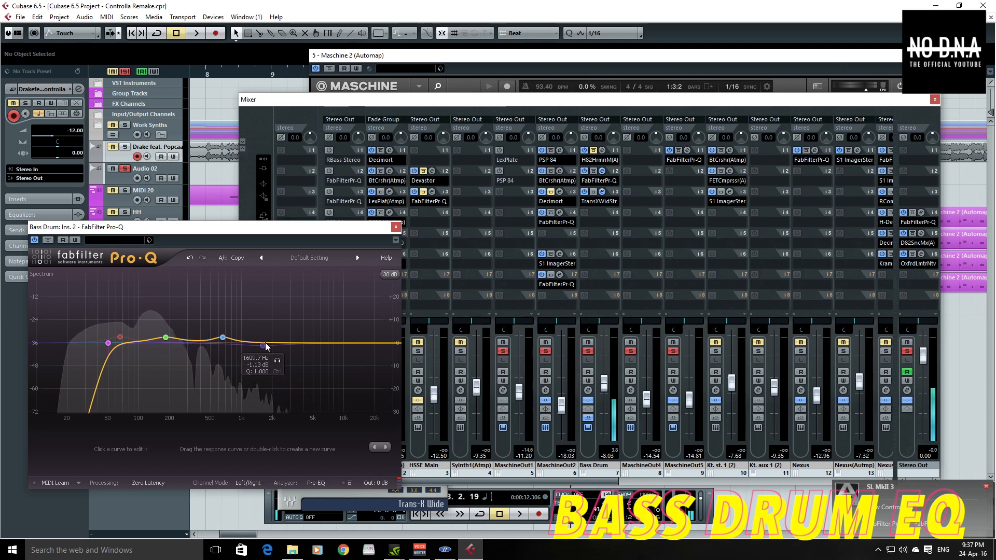
left_click_drag(266, 343, 296, 373)
left_click(302, 447)
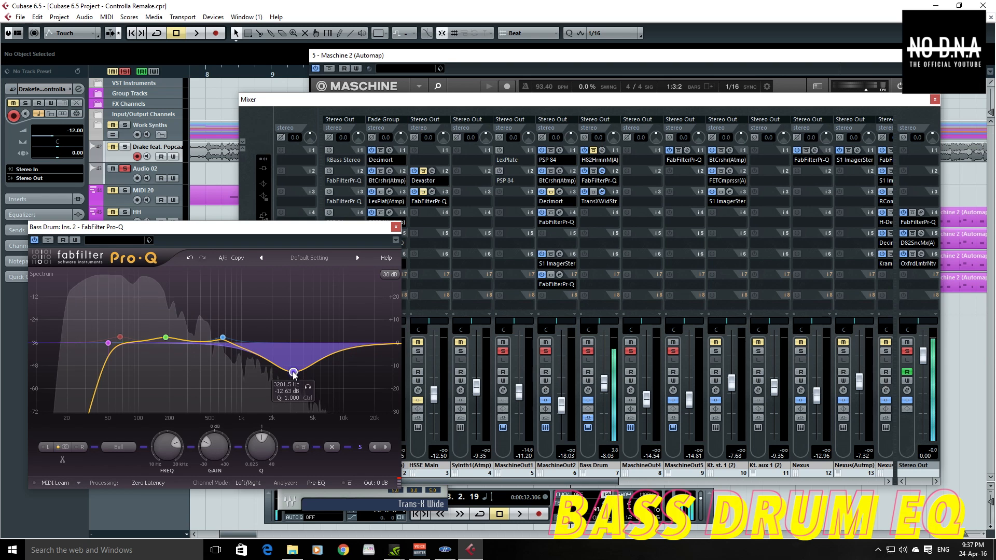
left_click_drag(394, 57, 721, 215)
left_click_drag(269, 450, 158, 463)
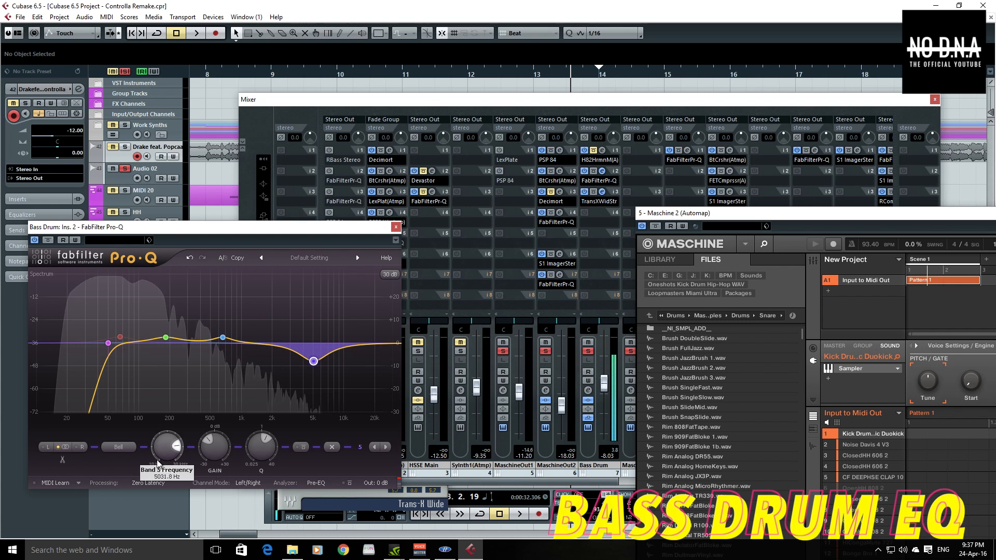
- Move the Mixer off the arrangement and compare the equalised bass drum with the soloed reference track during playback
left_click_drag(363, 100, 724, 220)
key("space")
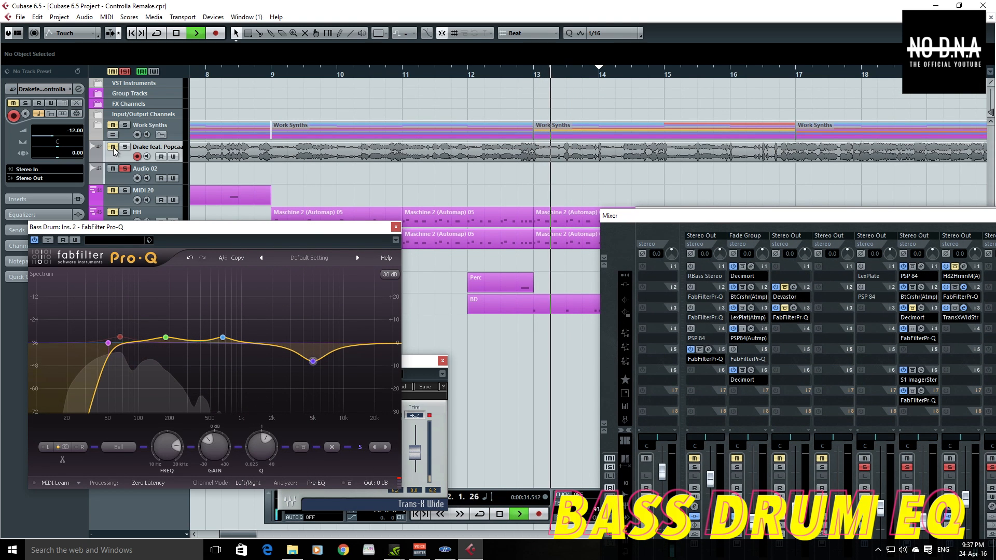
left_click(125, 146)
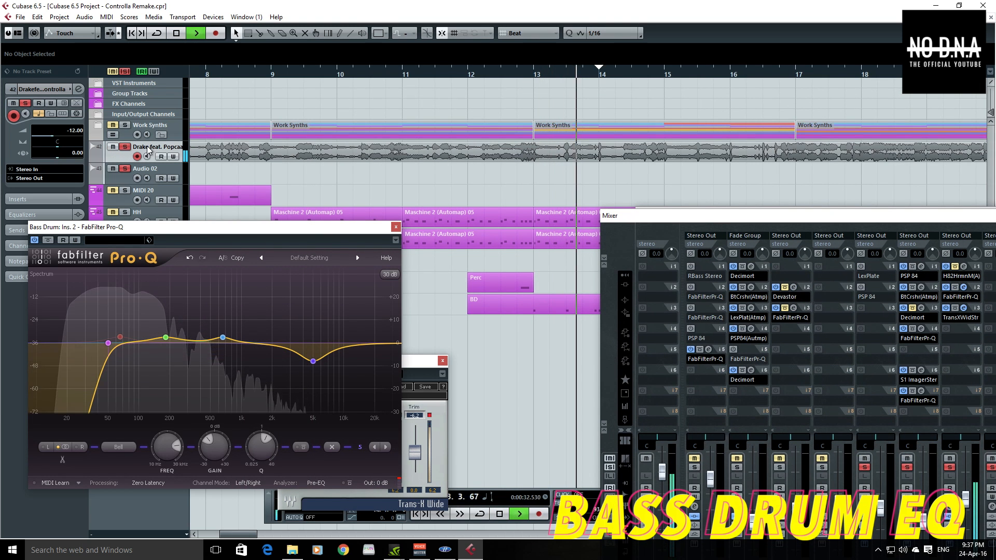
left_click(499, 514)
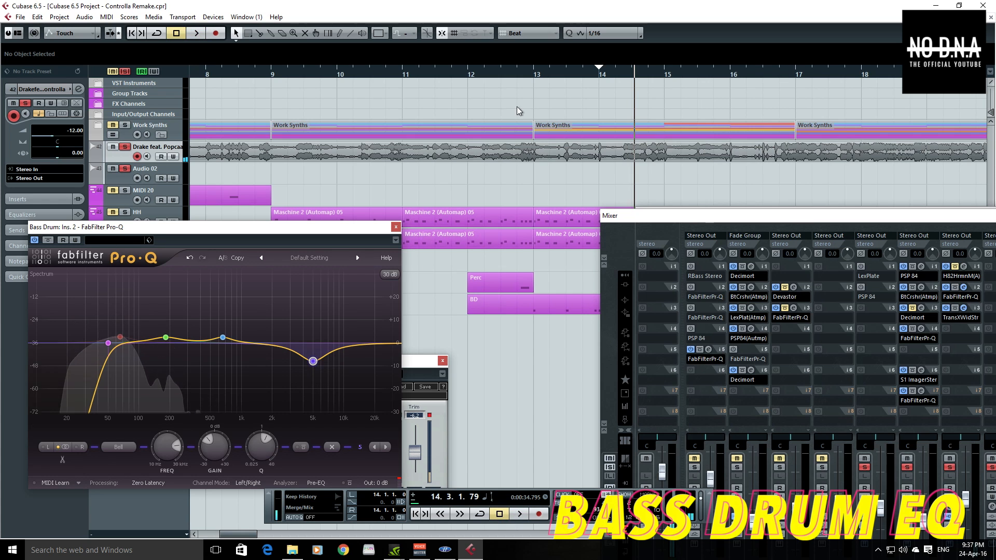
- Move the Pro-Q window below the tracks, replay the soloed reference from around bar 13 and bring the transport controls forward
left_click_drag(206, 227, 526, 366)
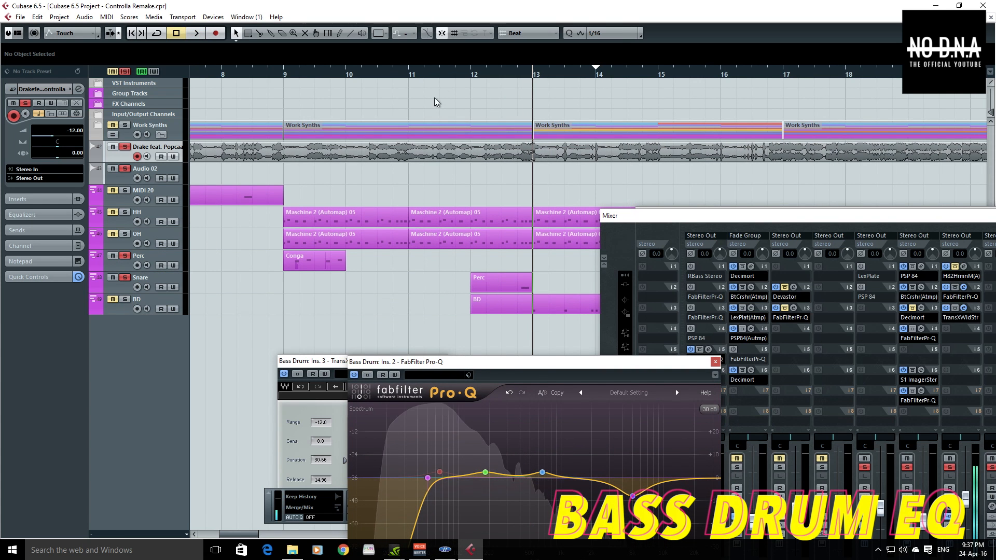
left_click(505, 75)
key("space")
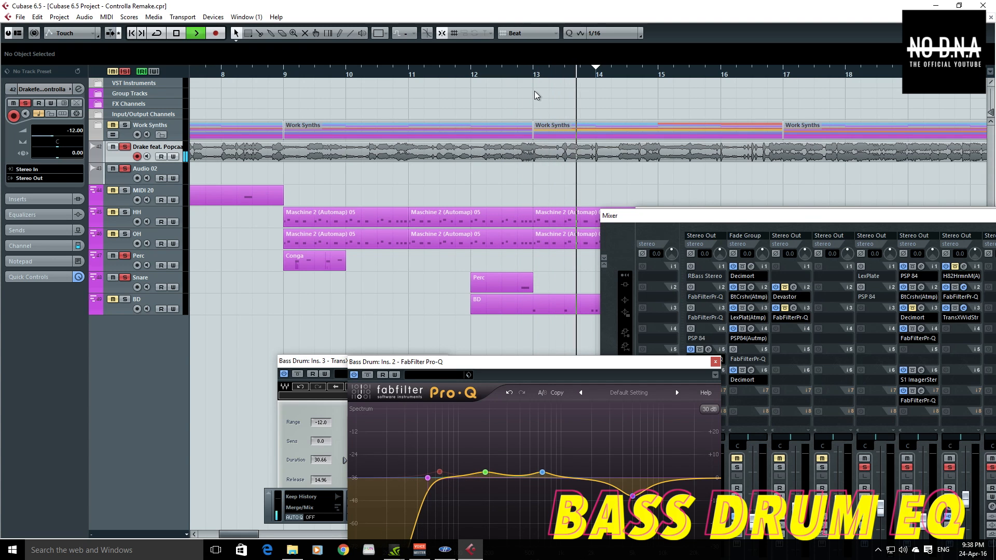
left_click(269, 505)
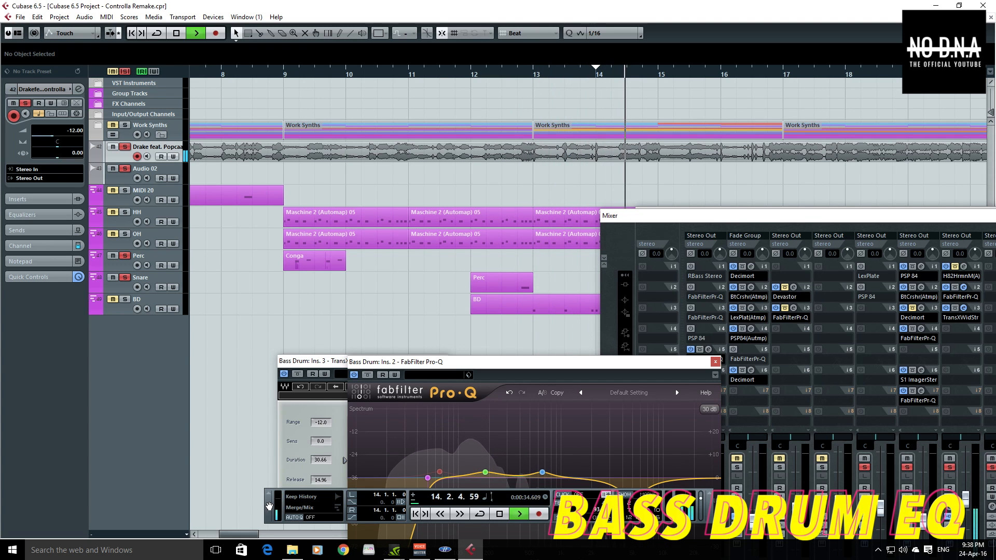
- Stop playback, move the Mixer and Maschine windows into full view, and check the kick's voice settings and pitch/envelope pages
left_click(498, 514)
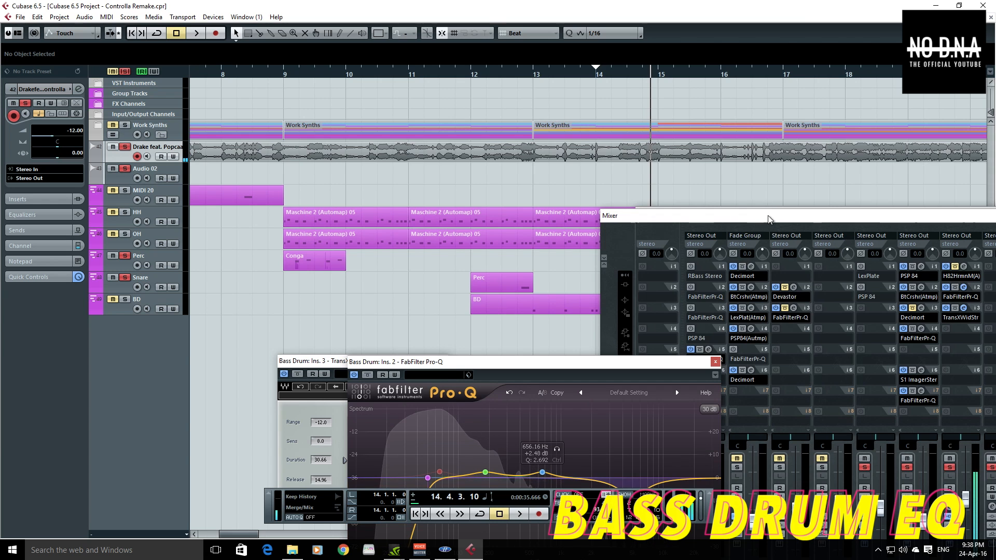
left_click_drag(769, 219, 452, 11)
left_click_drag(989, 217, 549, 82)
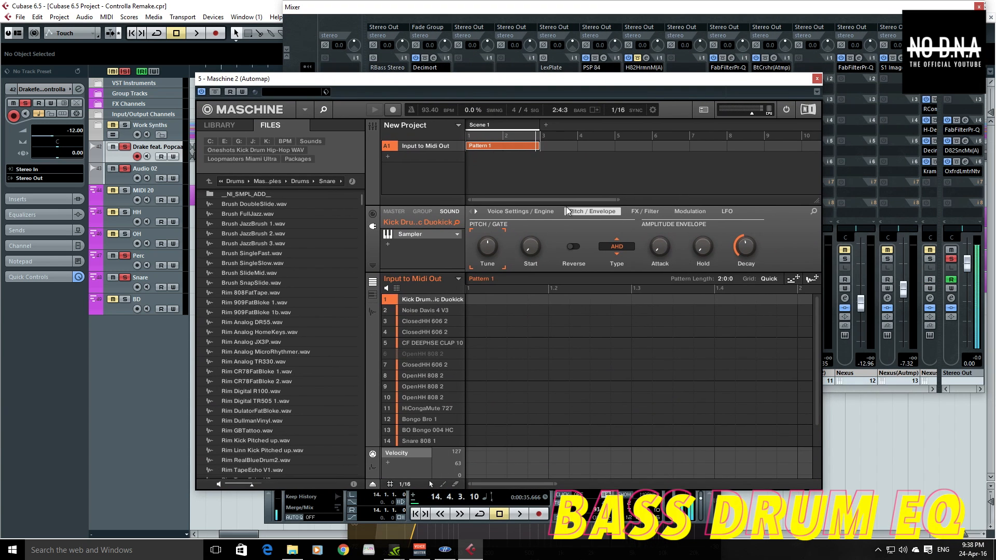
left_click(525, 211)
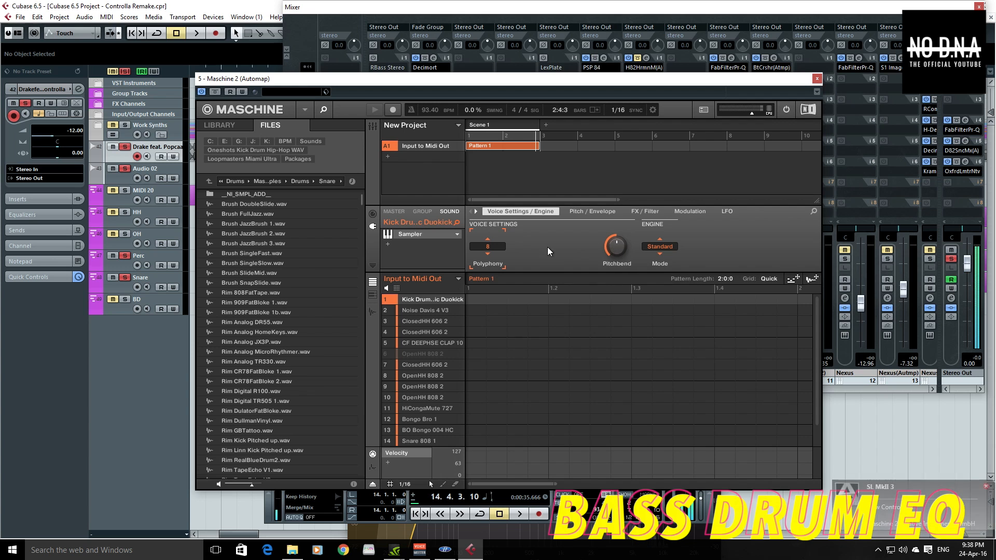
left_click(592, 212)
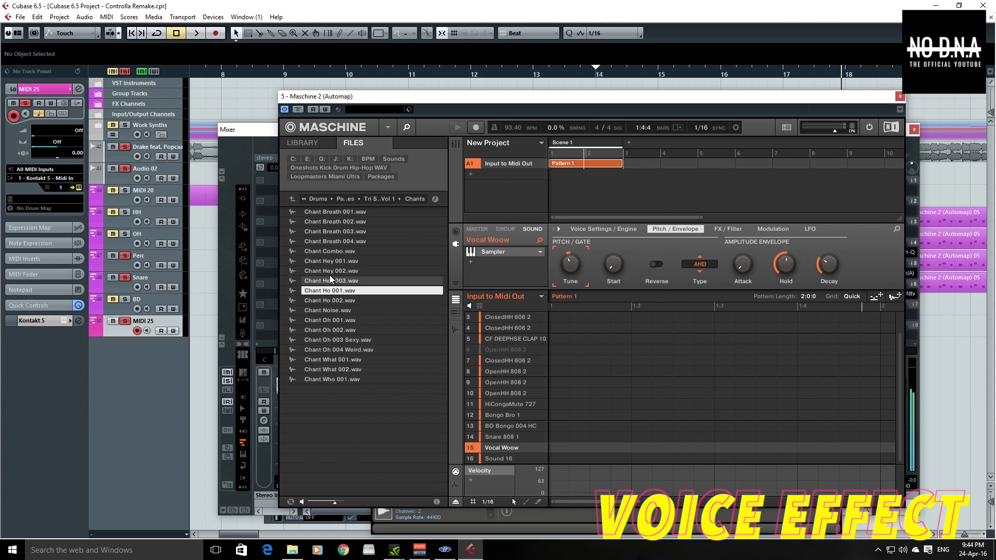
- Audition the chant samples in the Tri Samples Vol 1 Chants folder for a voice effect
key("Down")
key("Down")
key("Down")
key("Down")
key("Down")
key("Down")
key("Down")
key("Down")
key("Up")
left_click(313, 213)
key("Down")
key("Down")
key("Down")
key("Down")
key("Down")
key("Down")
key("Down")
key("Down")
key("Down")
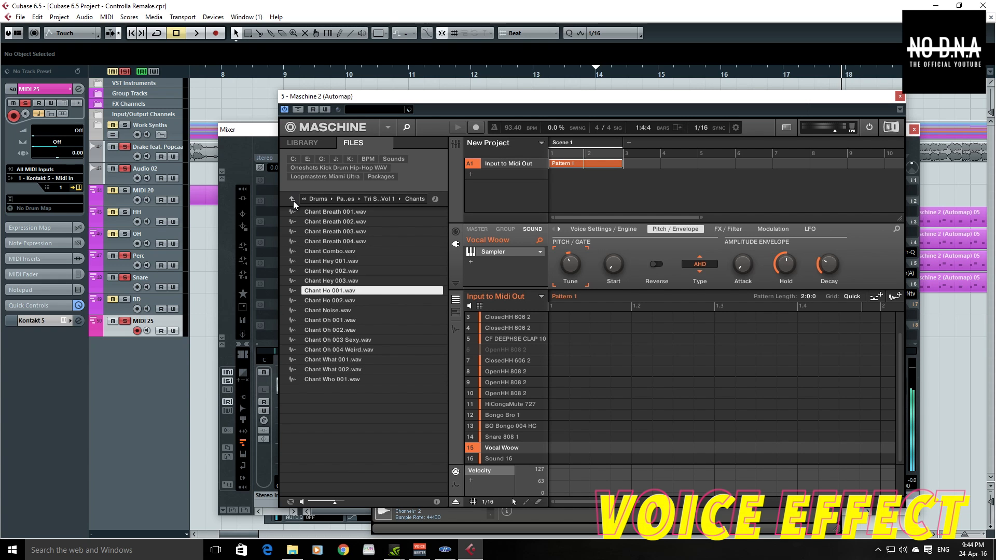
- Browse back to Packages and open the Vocals & Chants folder of Tri Samples - 808 Trapstep Pack Vol 2
left_click(293, 199)
left_click(293, 201)
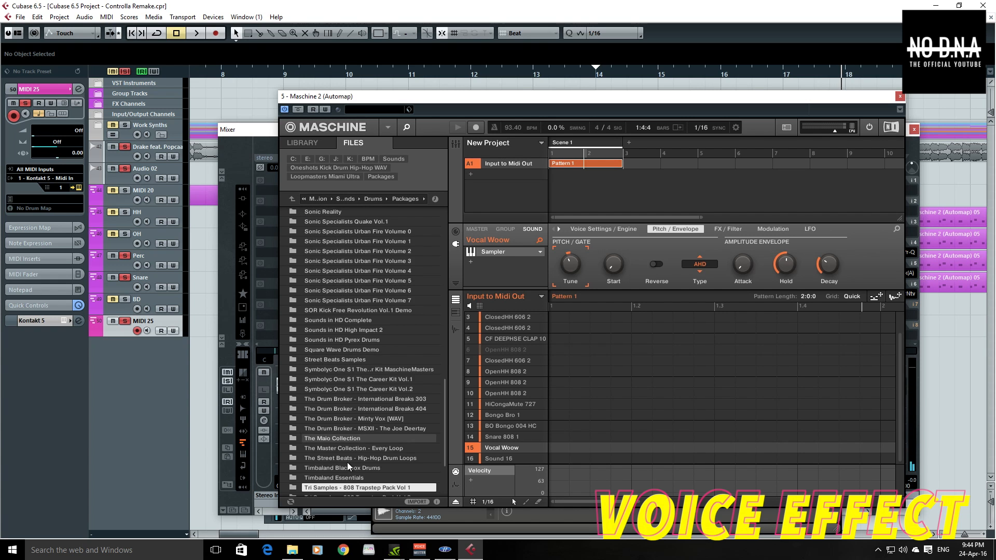
scroll(348, 468, "down", 3)
double_click(366, 456)
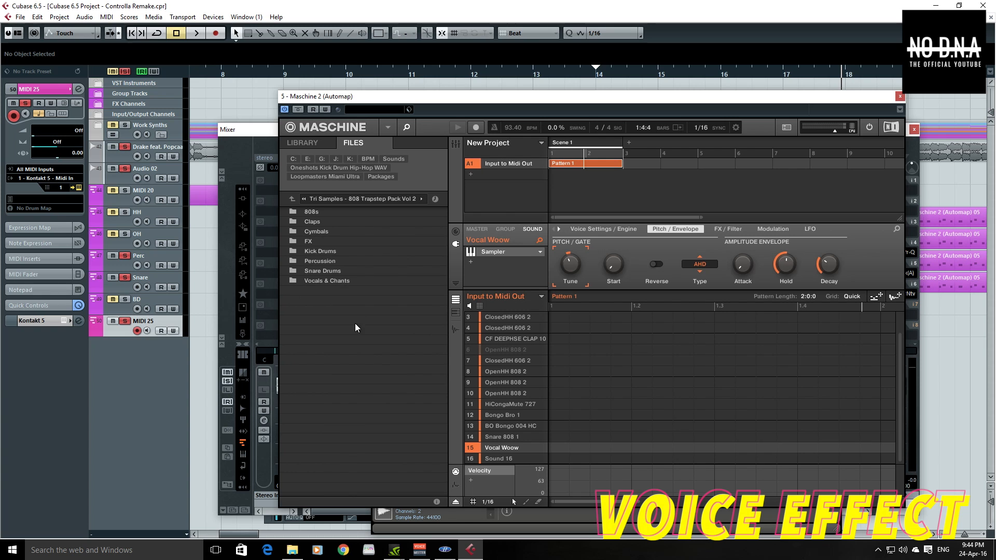
double_click(343, 280)
- Audition the Vol 2 vocal and chant samples from the first file down to Chant Misc 001 SGWhoo.wav
left_click(348, 212)
key("Down")
key("Down")
key("Down")
key("Down")
key("Down")
key("Down")
key("Down")
key("Down")
key("Down")
key("Down")
key("Down")
key("Down")
key("Down")
key("Down")
key("Down")
key("Down")
scroll(353, 244, "down", 2)
key("Down")
key("Down")
key("Down")
key("Down")
key("Down")
key("Down")
key("Down")
key("Down")
key("Down")
key("Down")
scroll(352, 246, "down", 2)
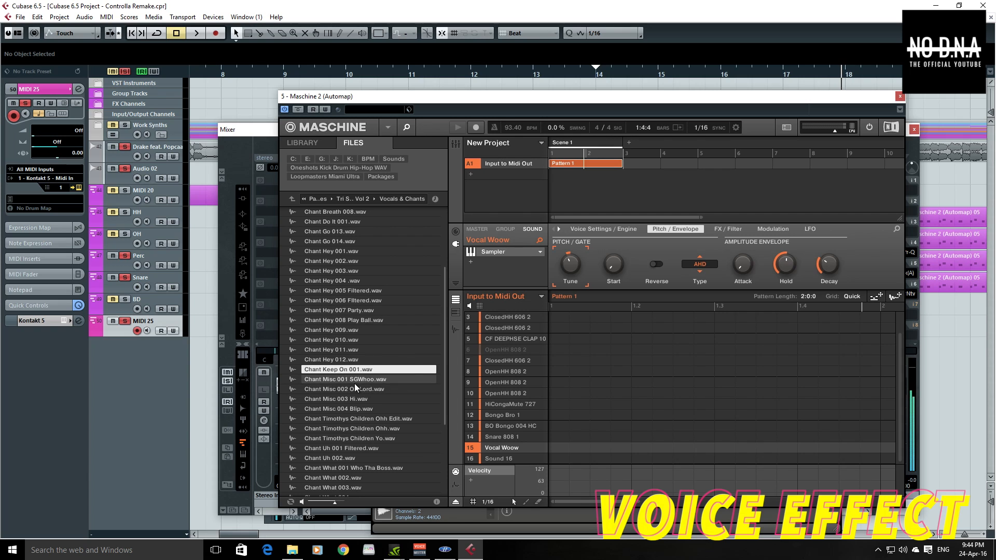
key("Down")
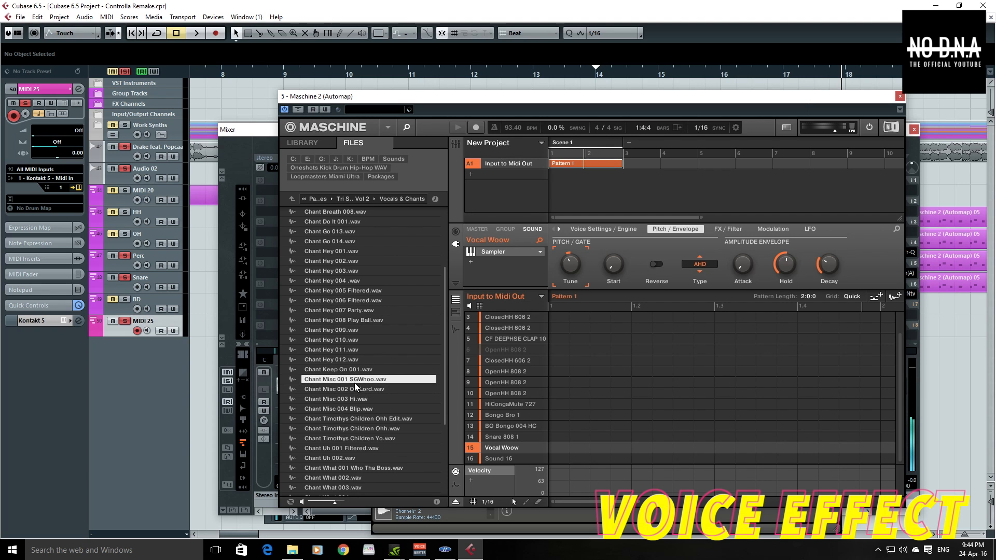
- Load Chant Misc 001 SGWhoo.wav into sound slot 16 and lower its Tune to -5.00
left_click_drag(348, 382, 499, 459)
left_click(580, 266)
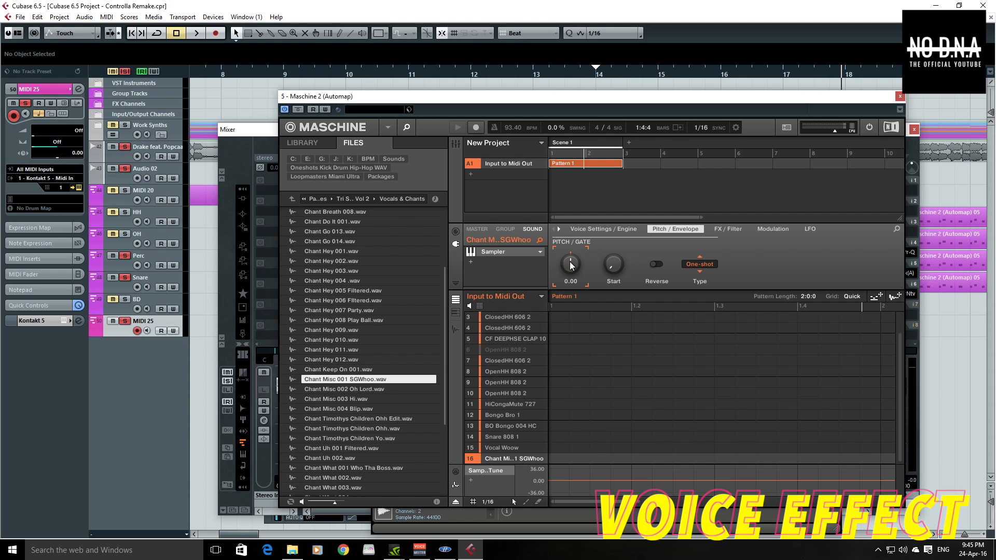
left_click(573, 268)
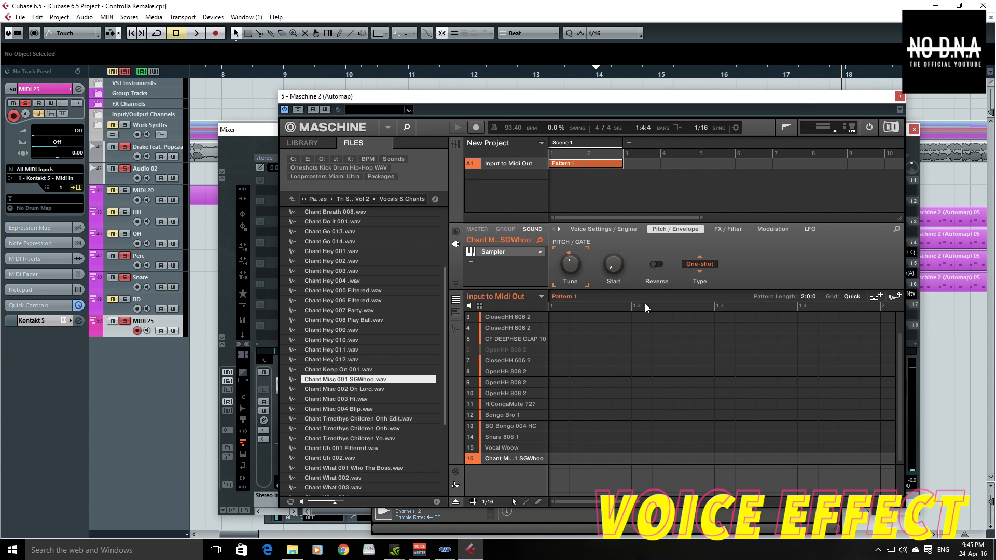
- Open the SGWhoo sample for editing, shorten its play range to end at about 0.26 s, and check it against project playback
left_click(455, 330)
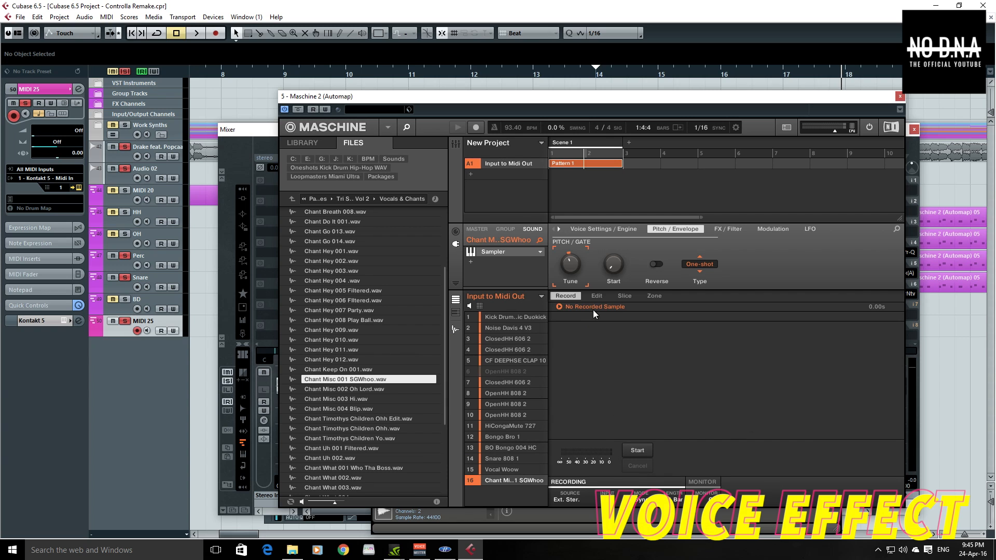
left_click(597, 296)
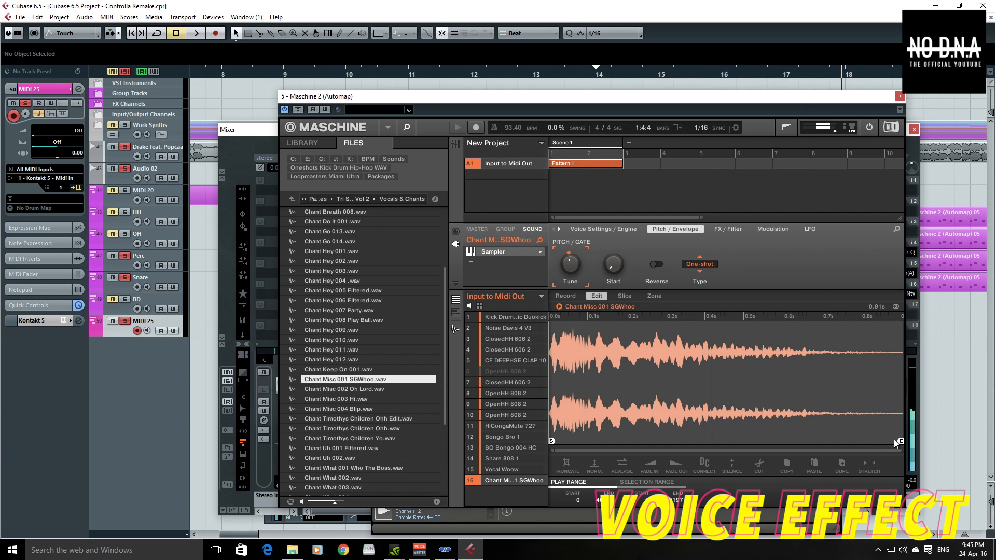
mouse_move(901, 441)
left_mouse_down()
mouse_move(721, 422)
mouse_move(709, 447)
left_mouse_up()
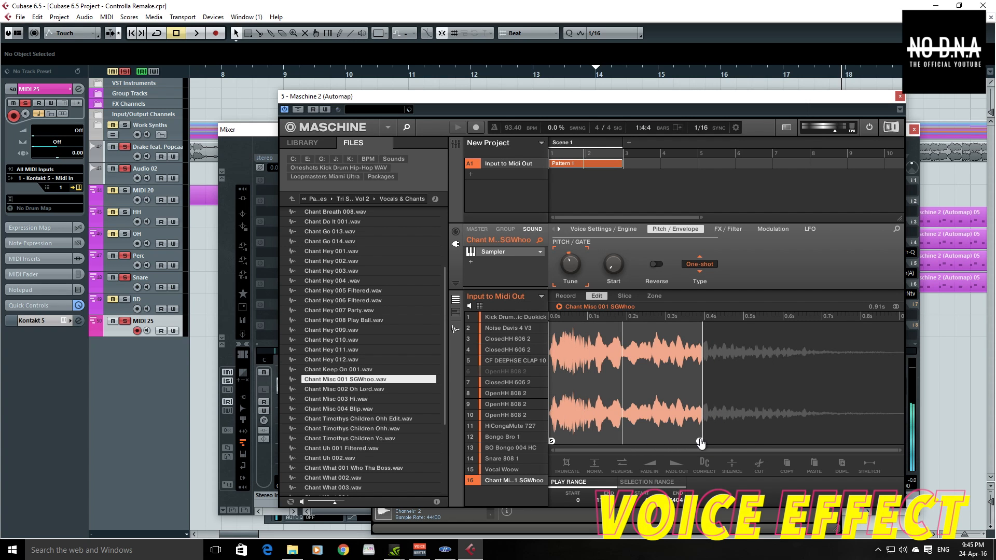
left_click_drag(700, 443, 687, 441)
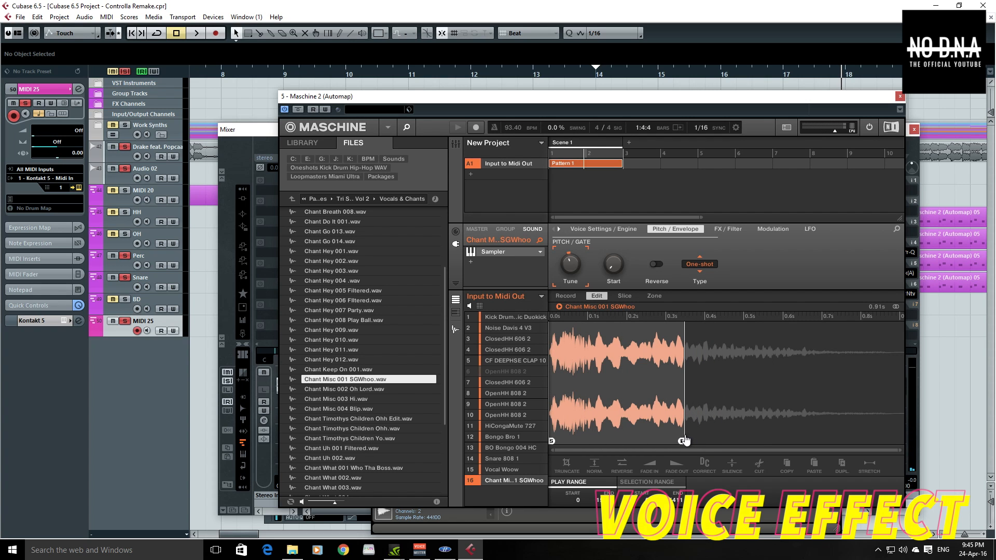
left_click_drag(682, 442, 674, 437)
mouse_move(674, 436)
left_mouse_down()
mouse_move(658, 442)
mouse_move(659, 431)
left_mouse_up()
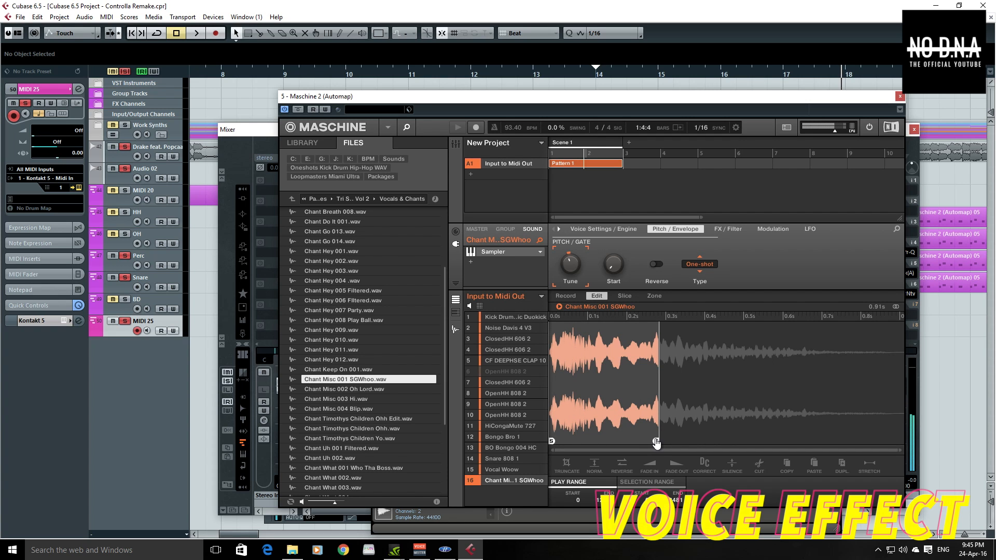
left_click_drag(656, 443, 654, 445)
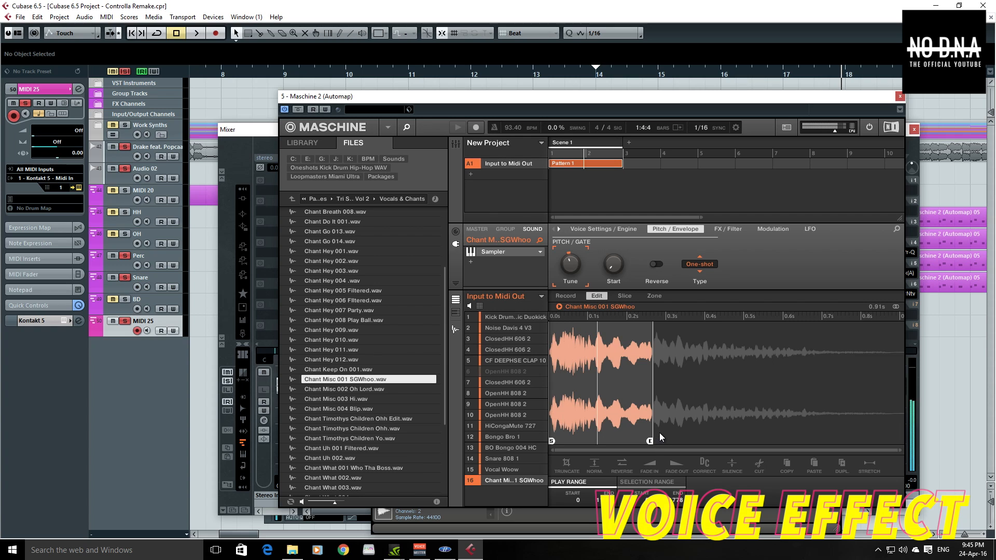
key("space")
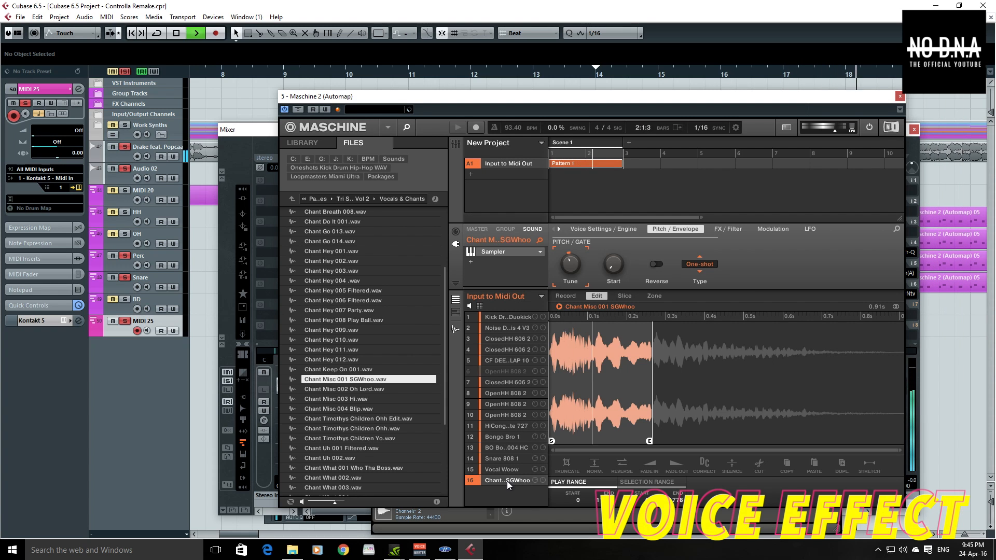
key("space")
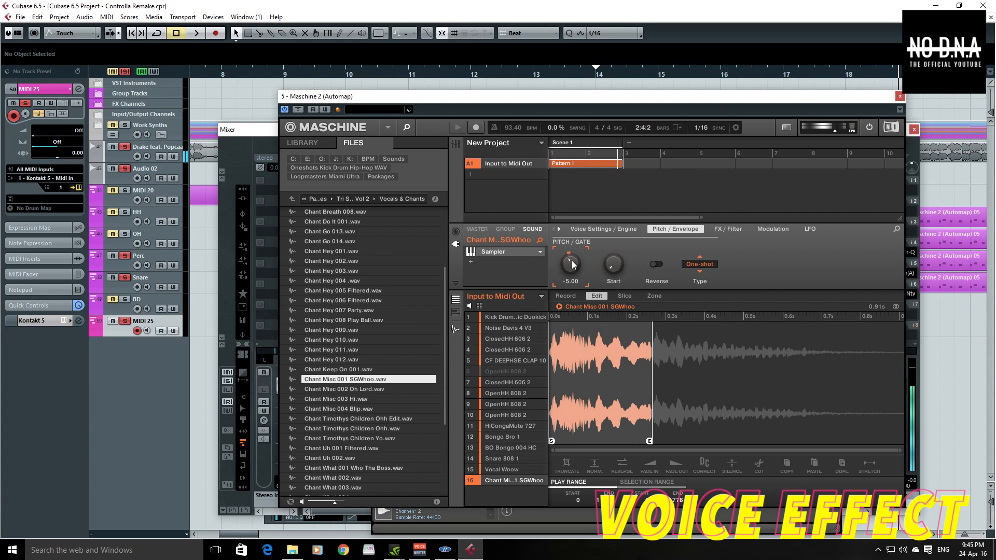